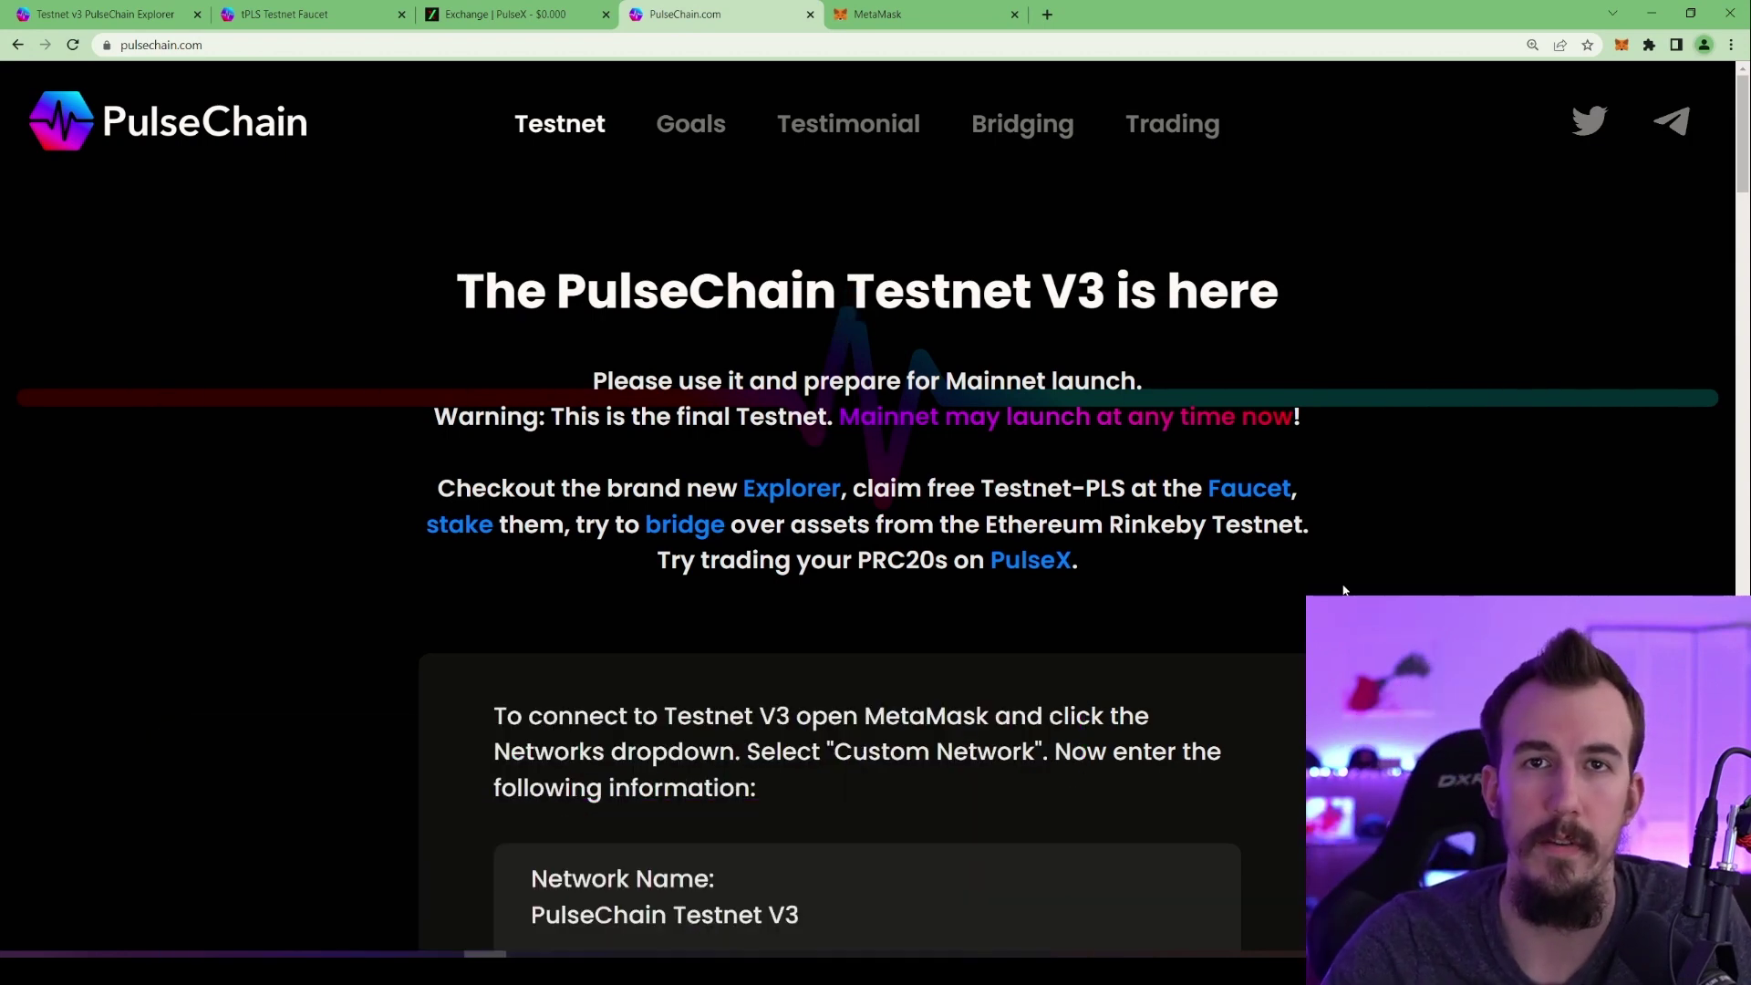
Review the PulseChain Testnet V3 connection details, from network name through block explorer, on the PulseChain site
scroll(899, 597, down, 5)
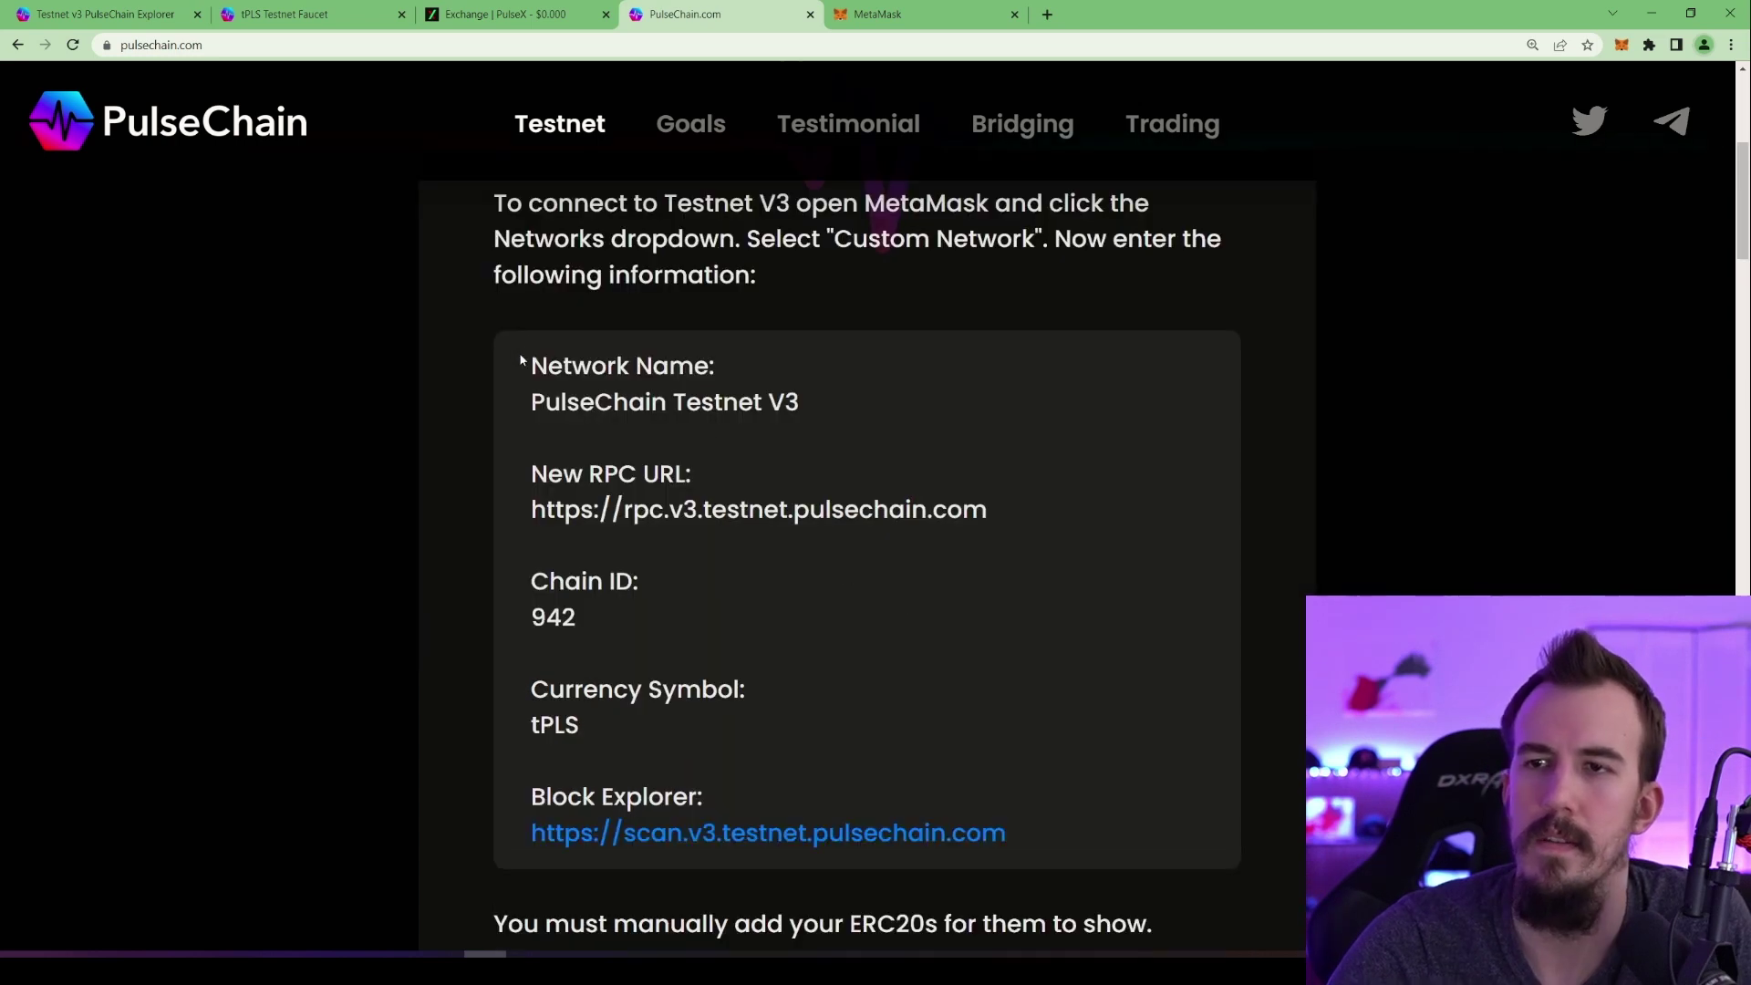
drag(531, 366, 1034, 850)
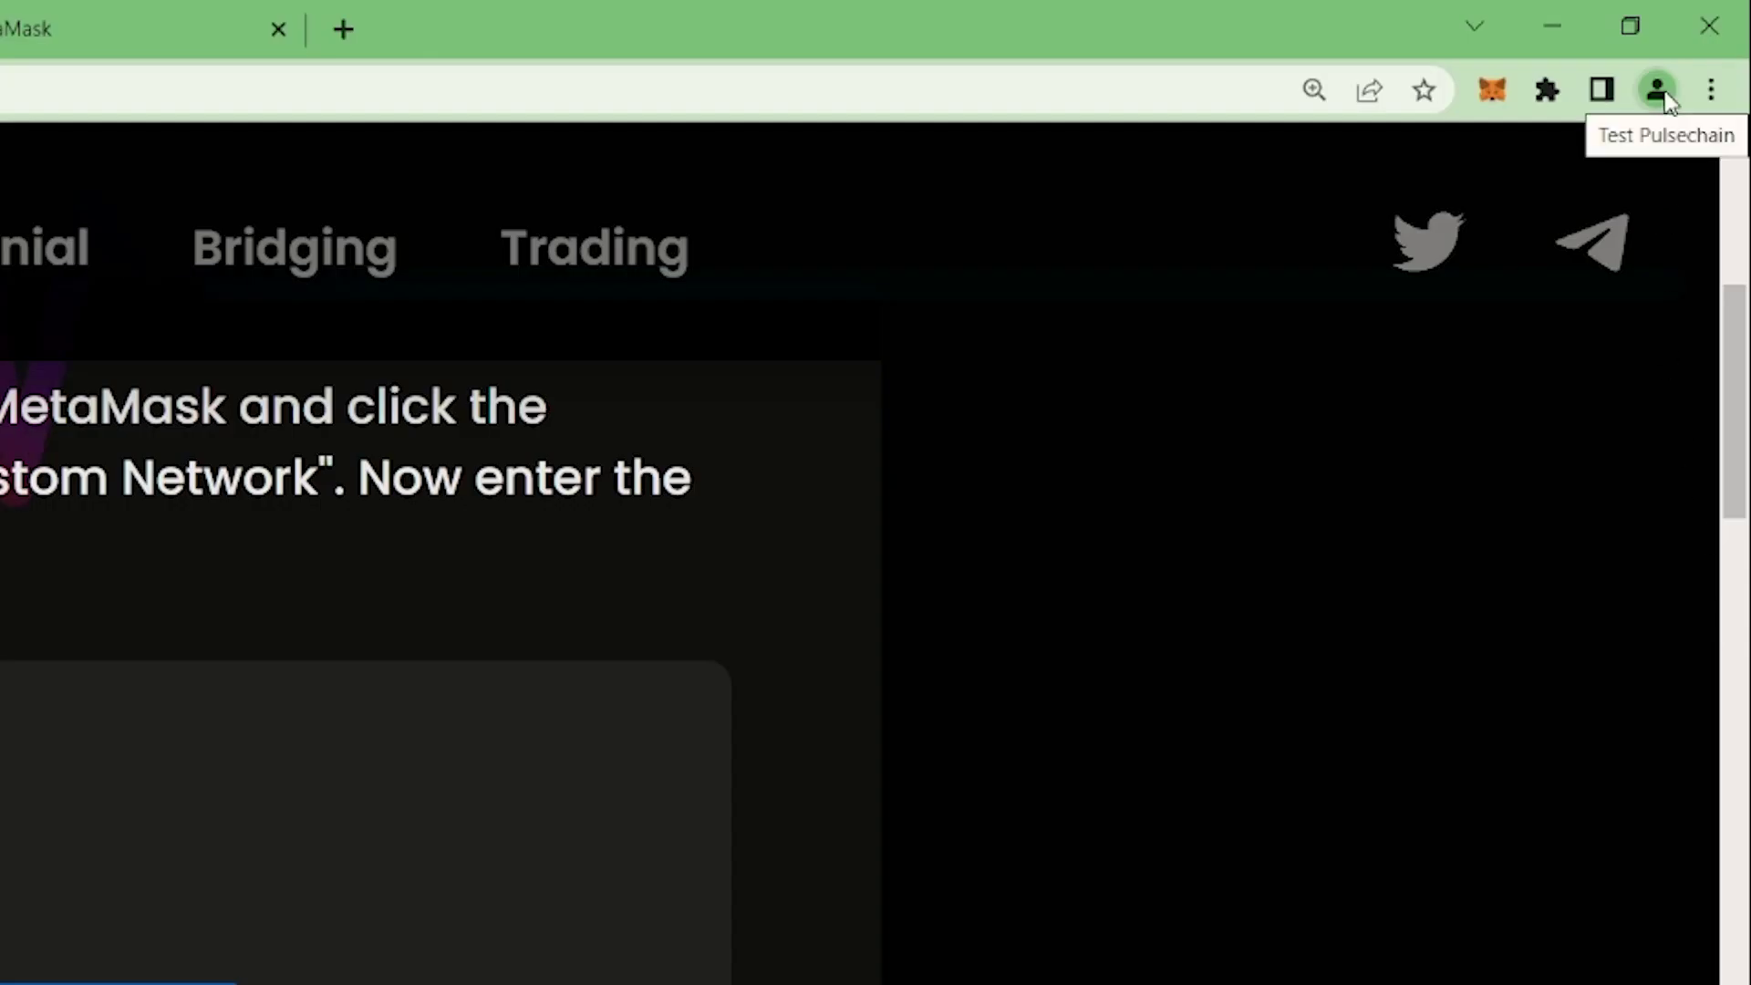
click(1658, 91)
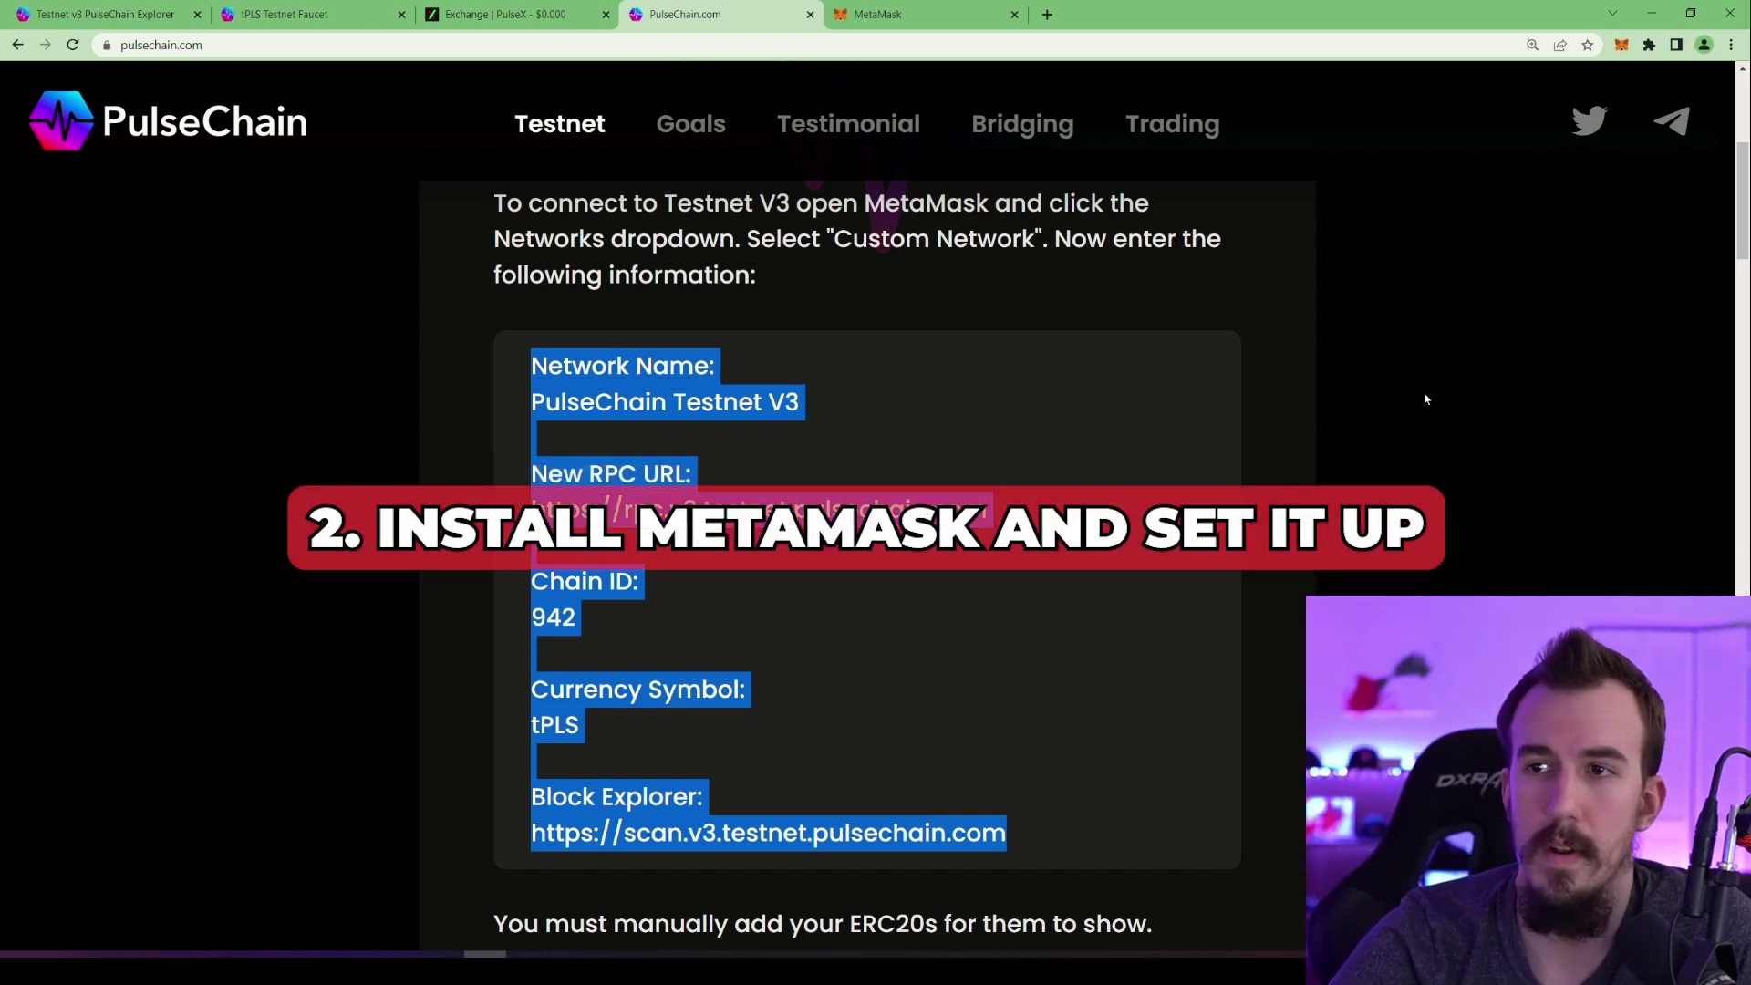
click(1046, 838)
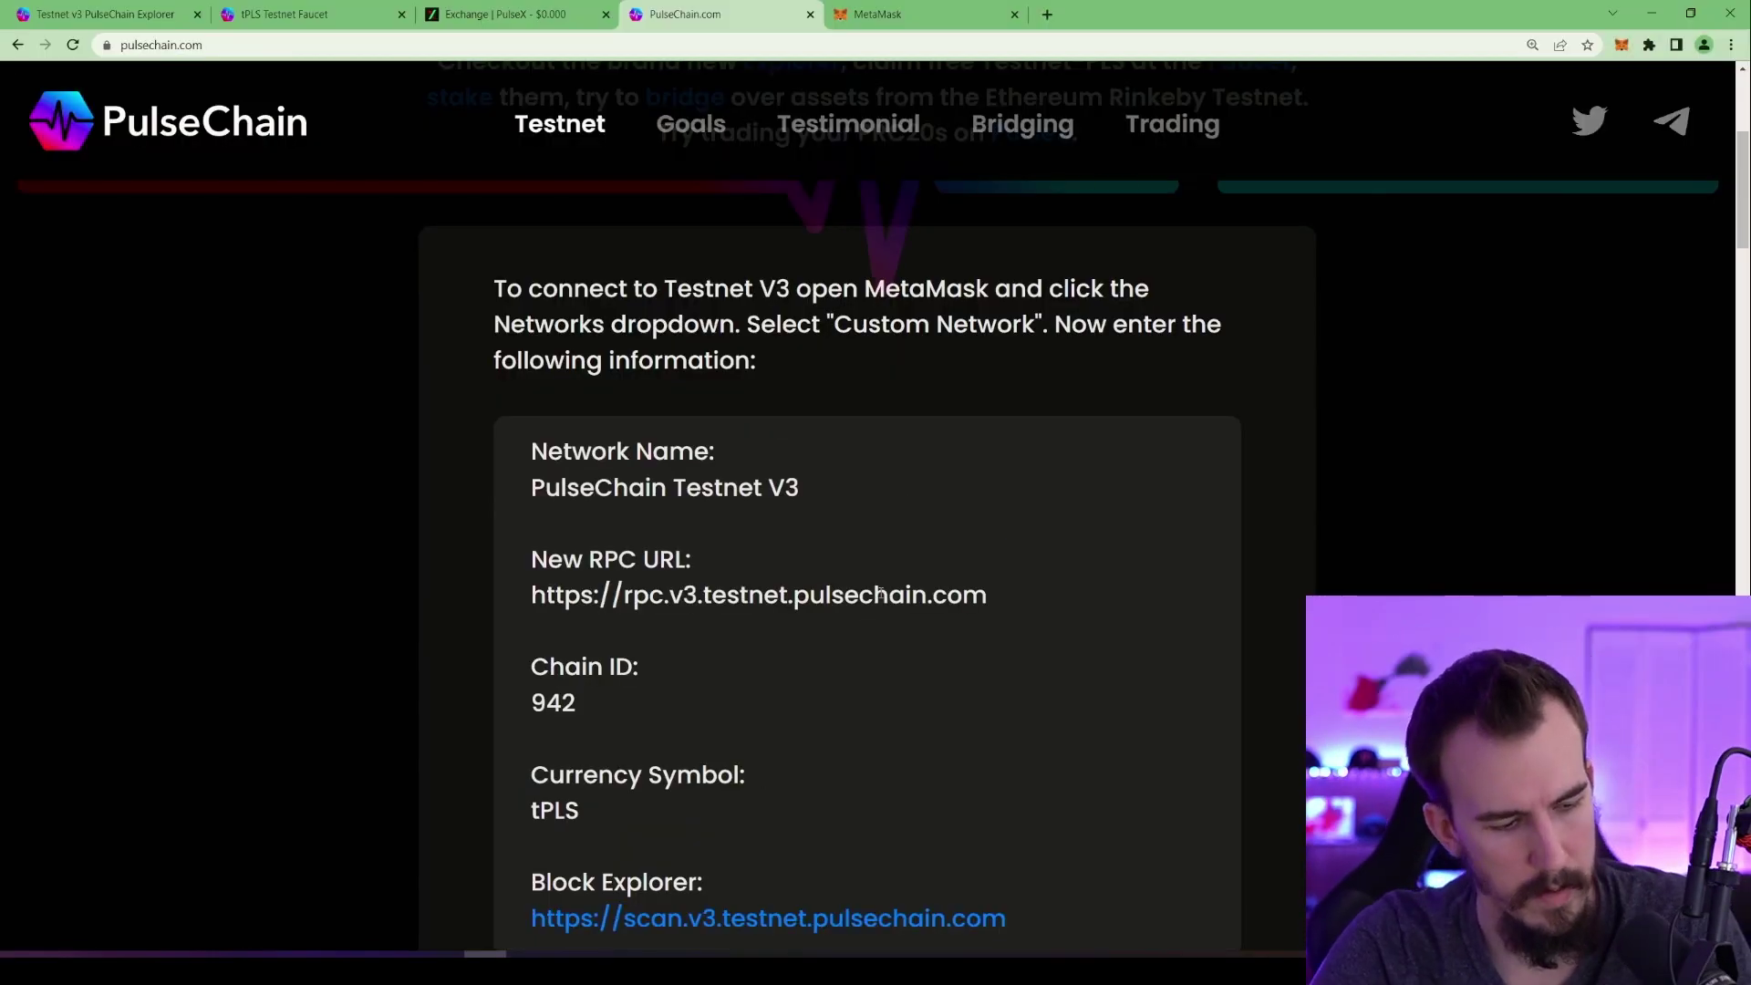
scroll(699, 371, down, 1)
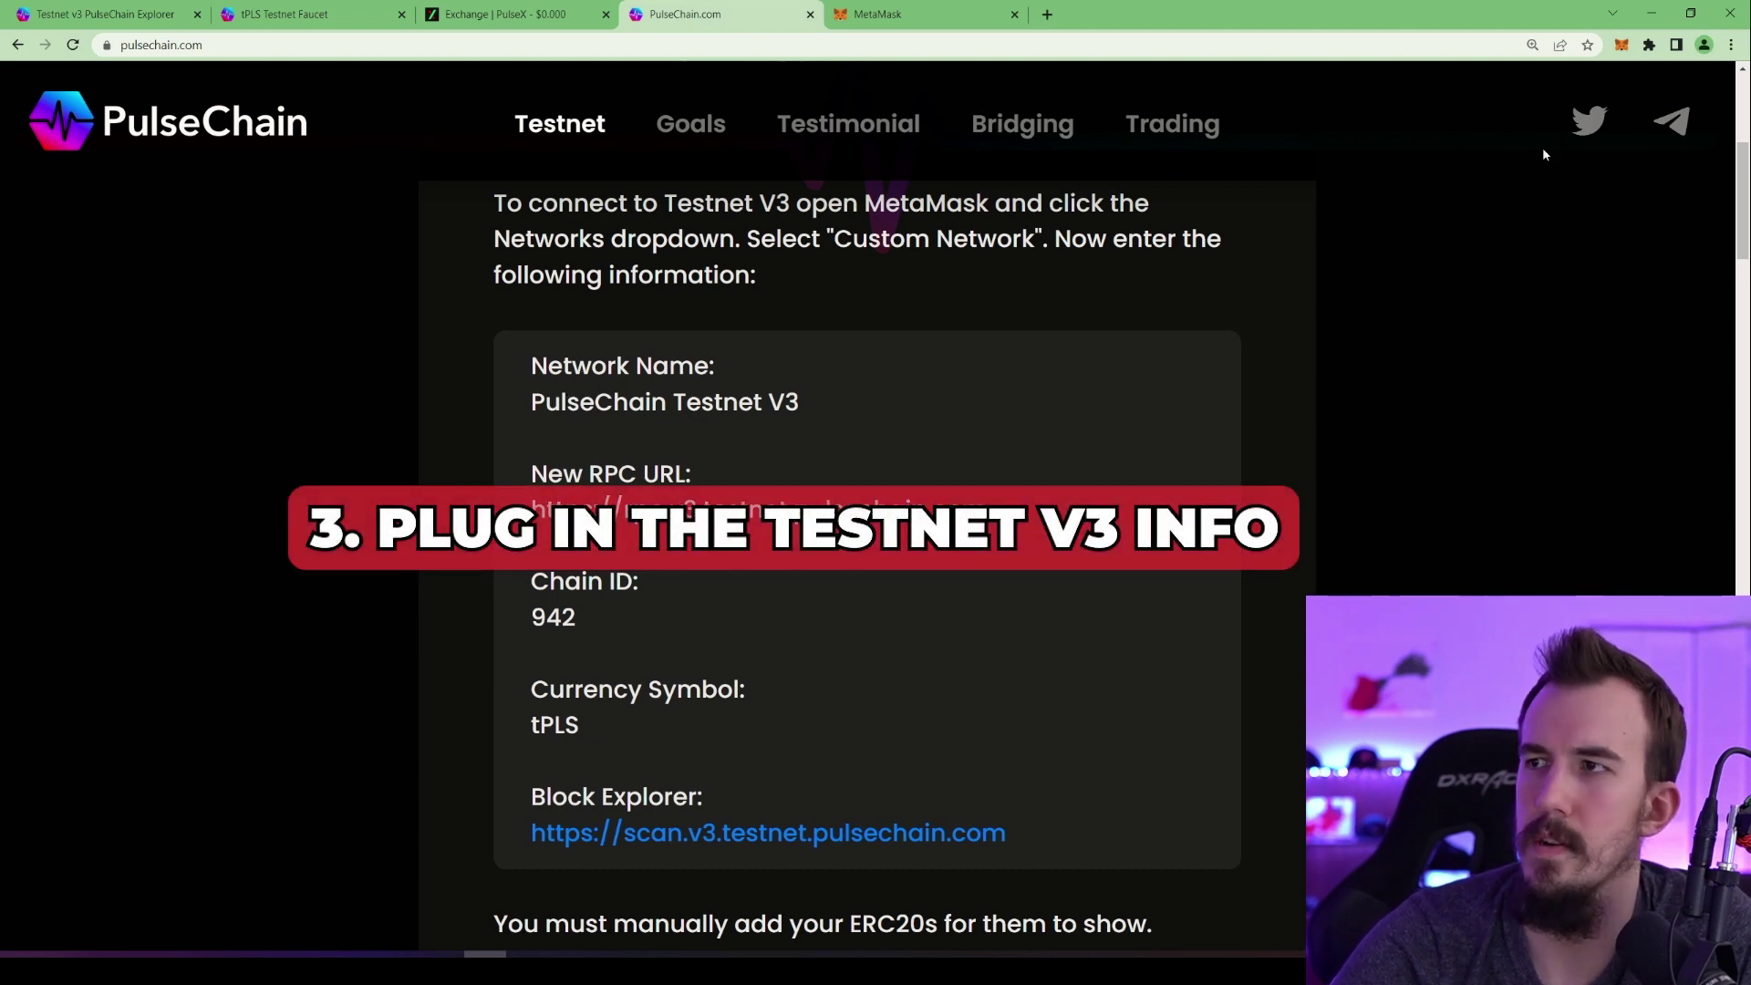
Open MetaMask's form for adding a network manually
key(alt+shift+m)
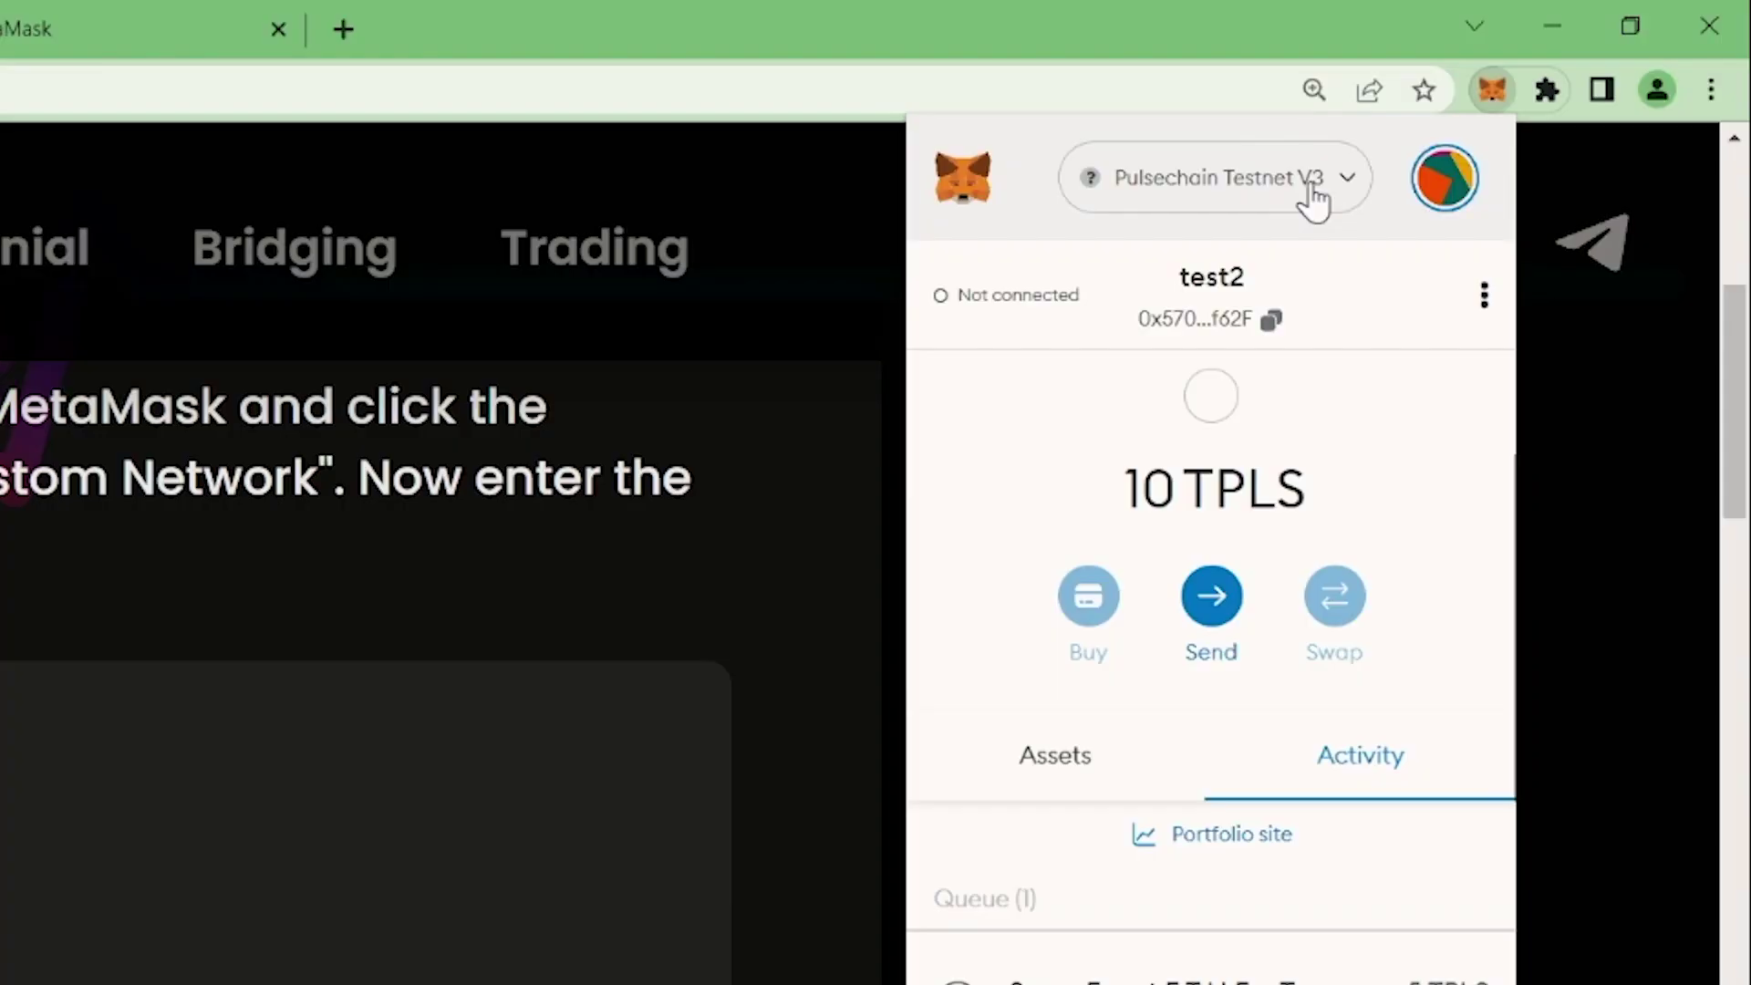
click(1525, 97)
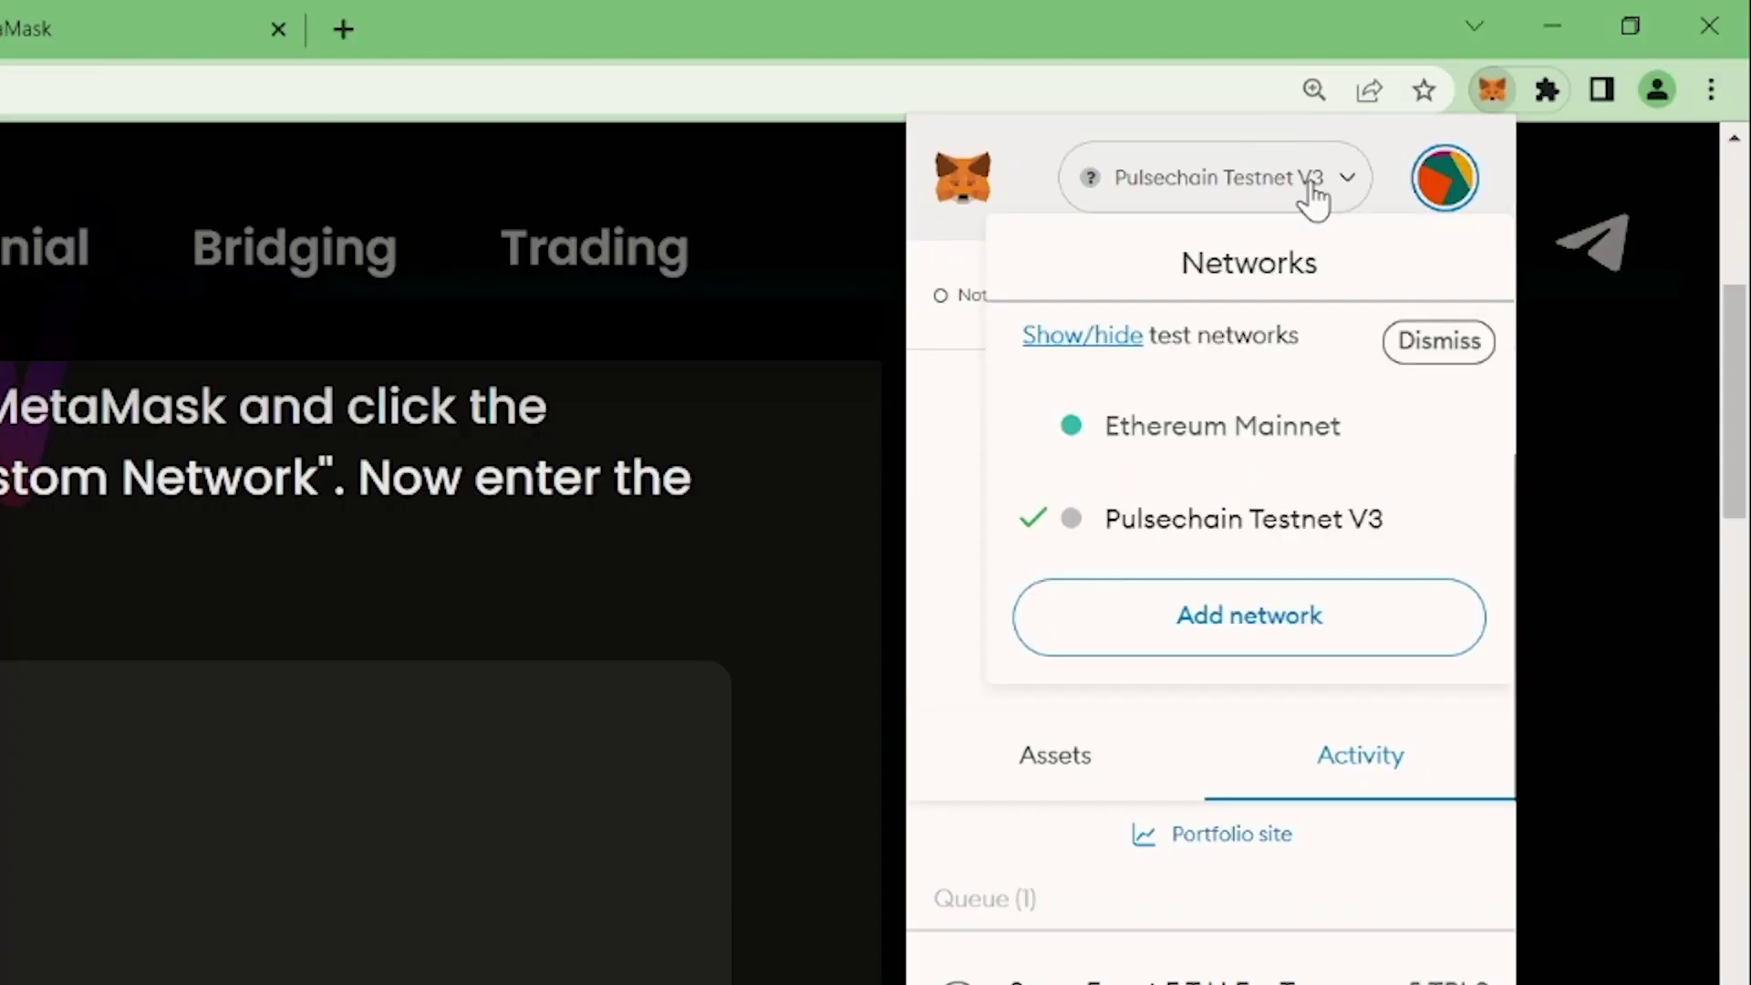
click(1221, 634)
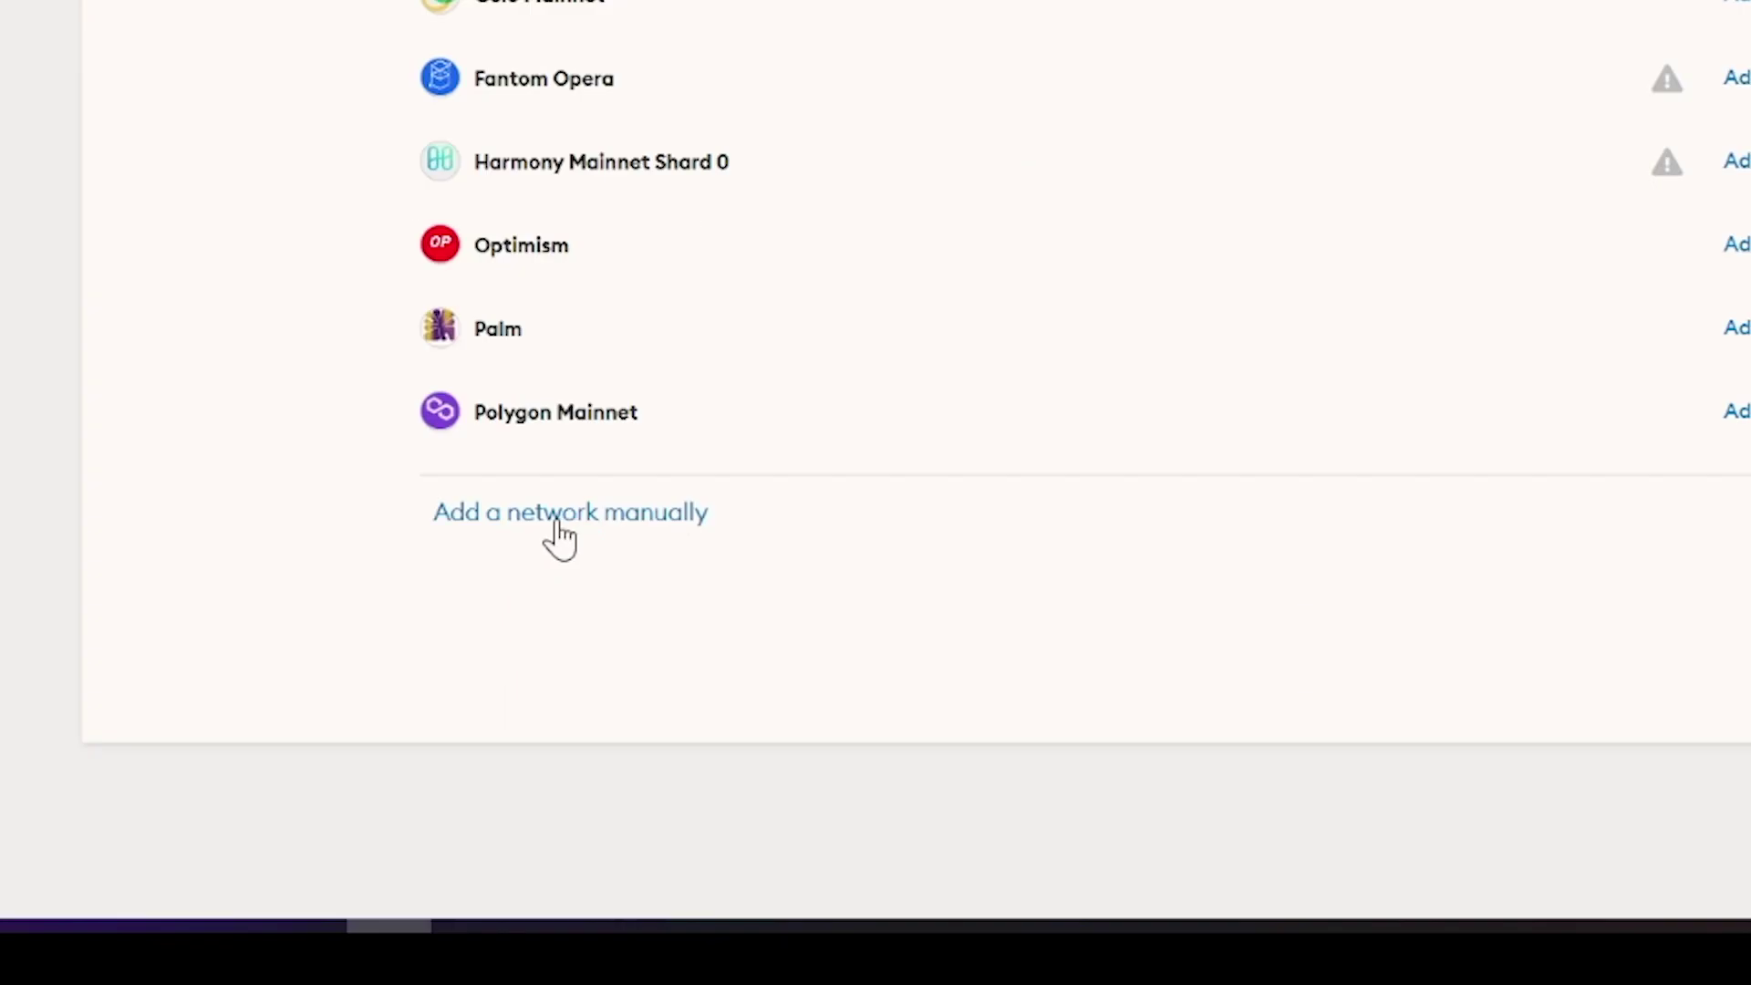
click(556, 525)
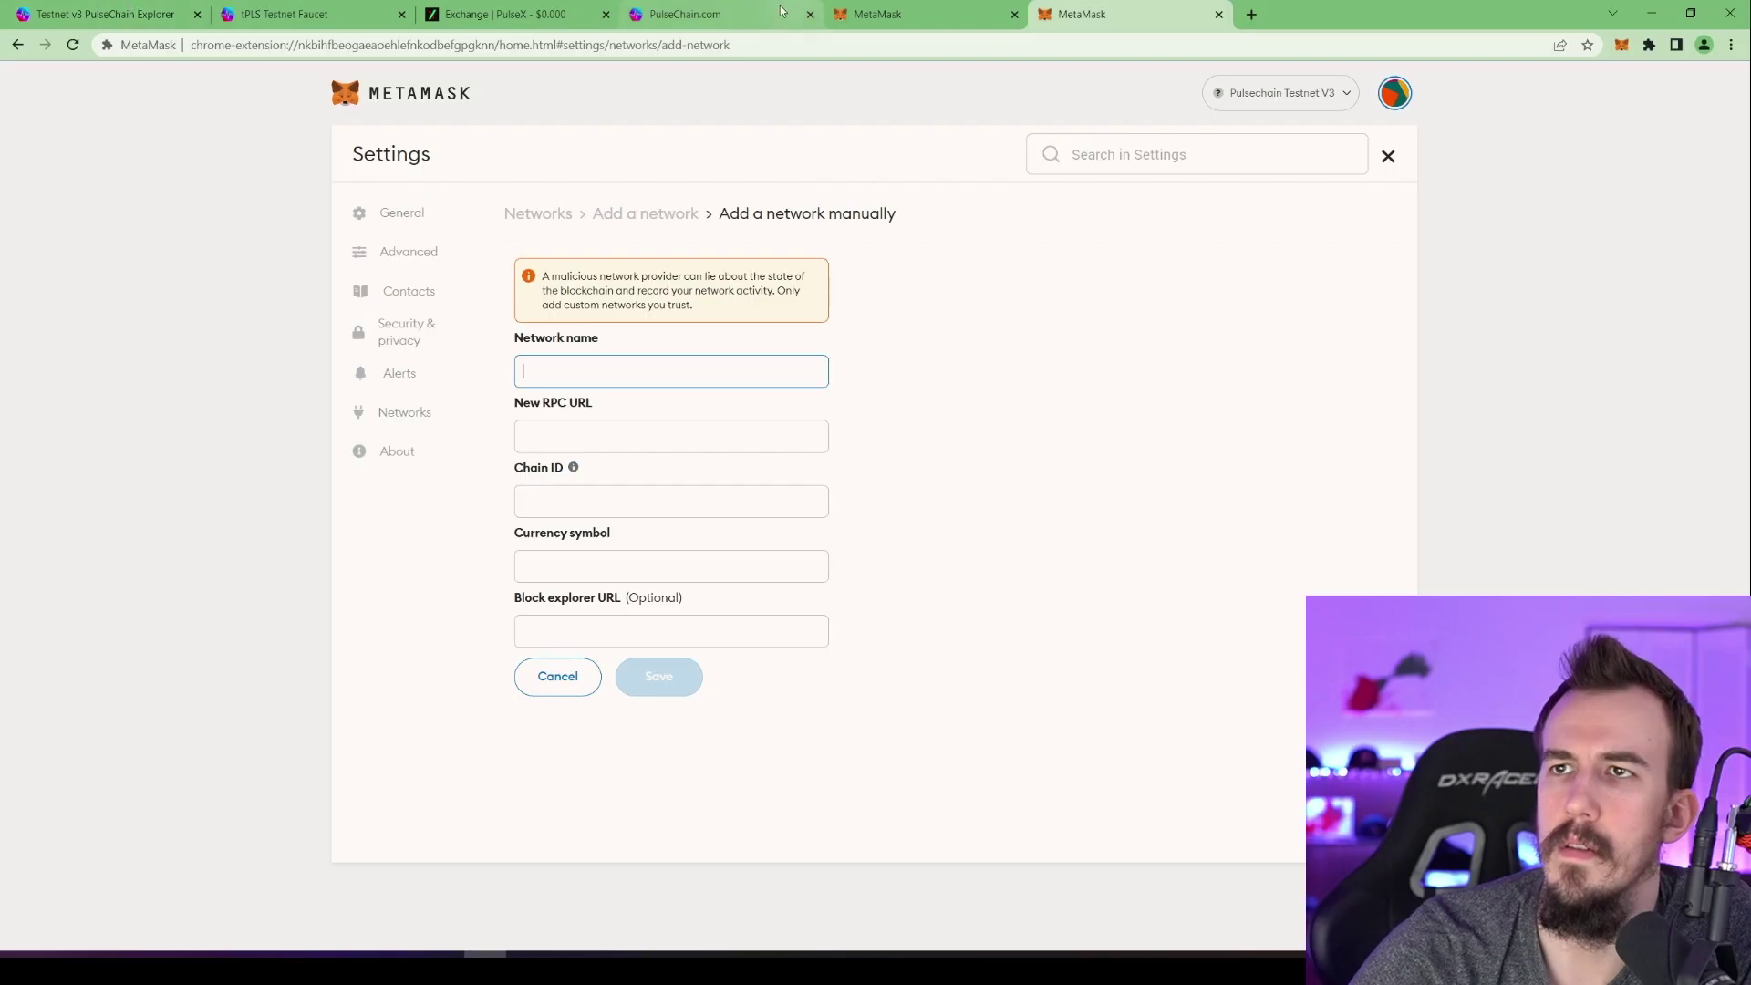
Return to the PulseChain page, check MetaMask's selected network, and highlight the block explorer URL in the connection details
click(693, 13)
click(1621, 44)
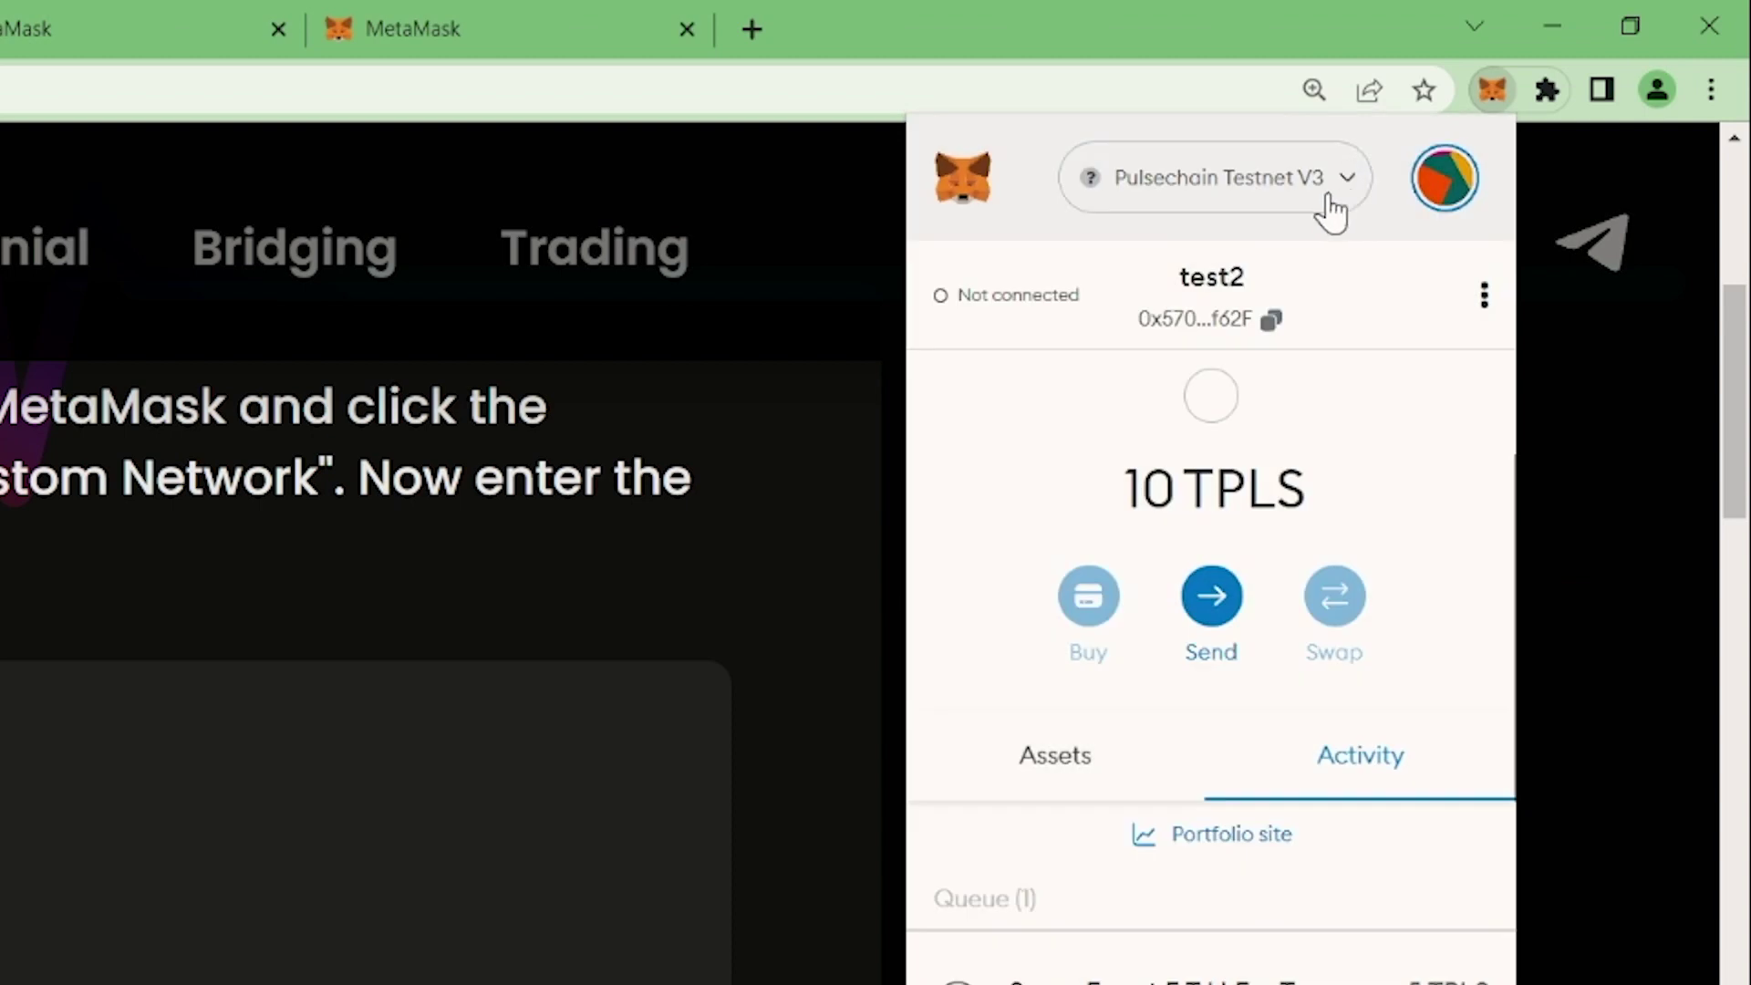
click(1268, 201)
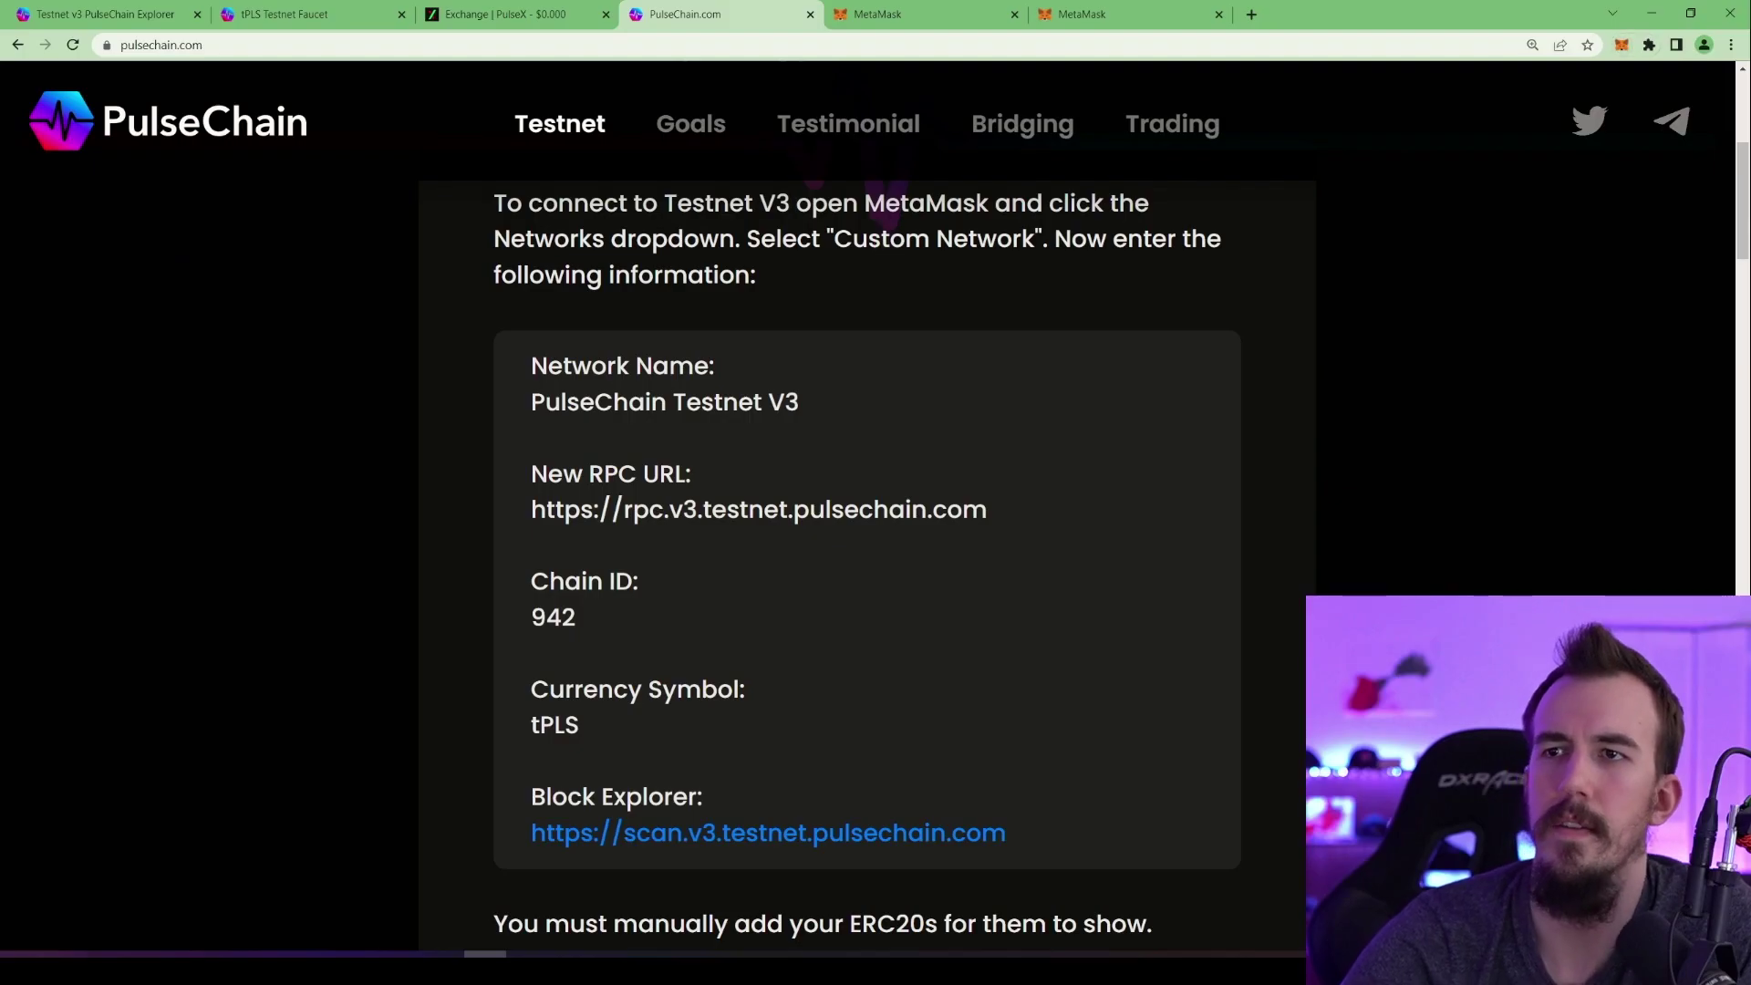
drag(1008, 832, 542, 841)
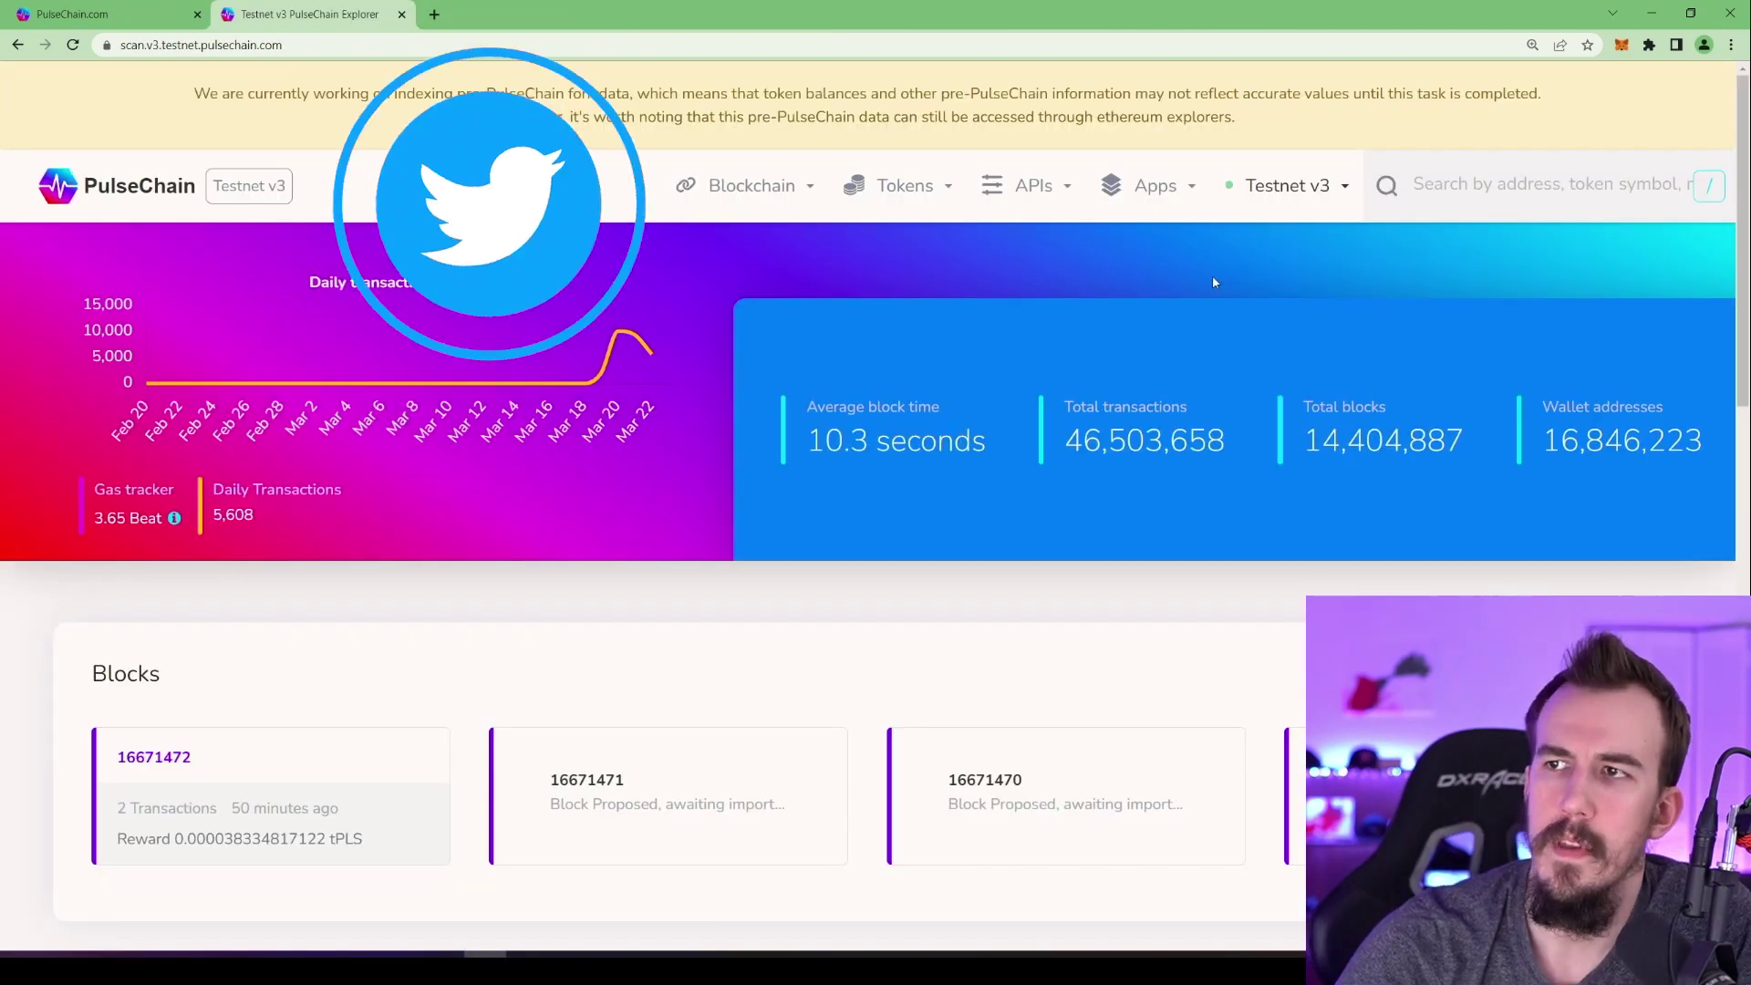
Examine the Testnet v3 block explorer's network statistics, latest blocks and recent transactions
scroll(1274, 344, down, 5)
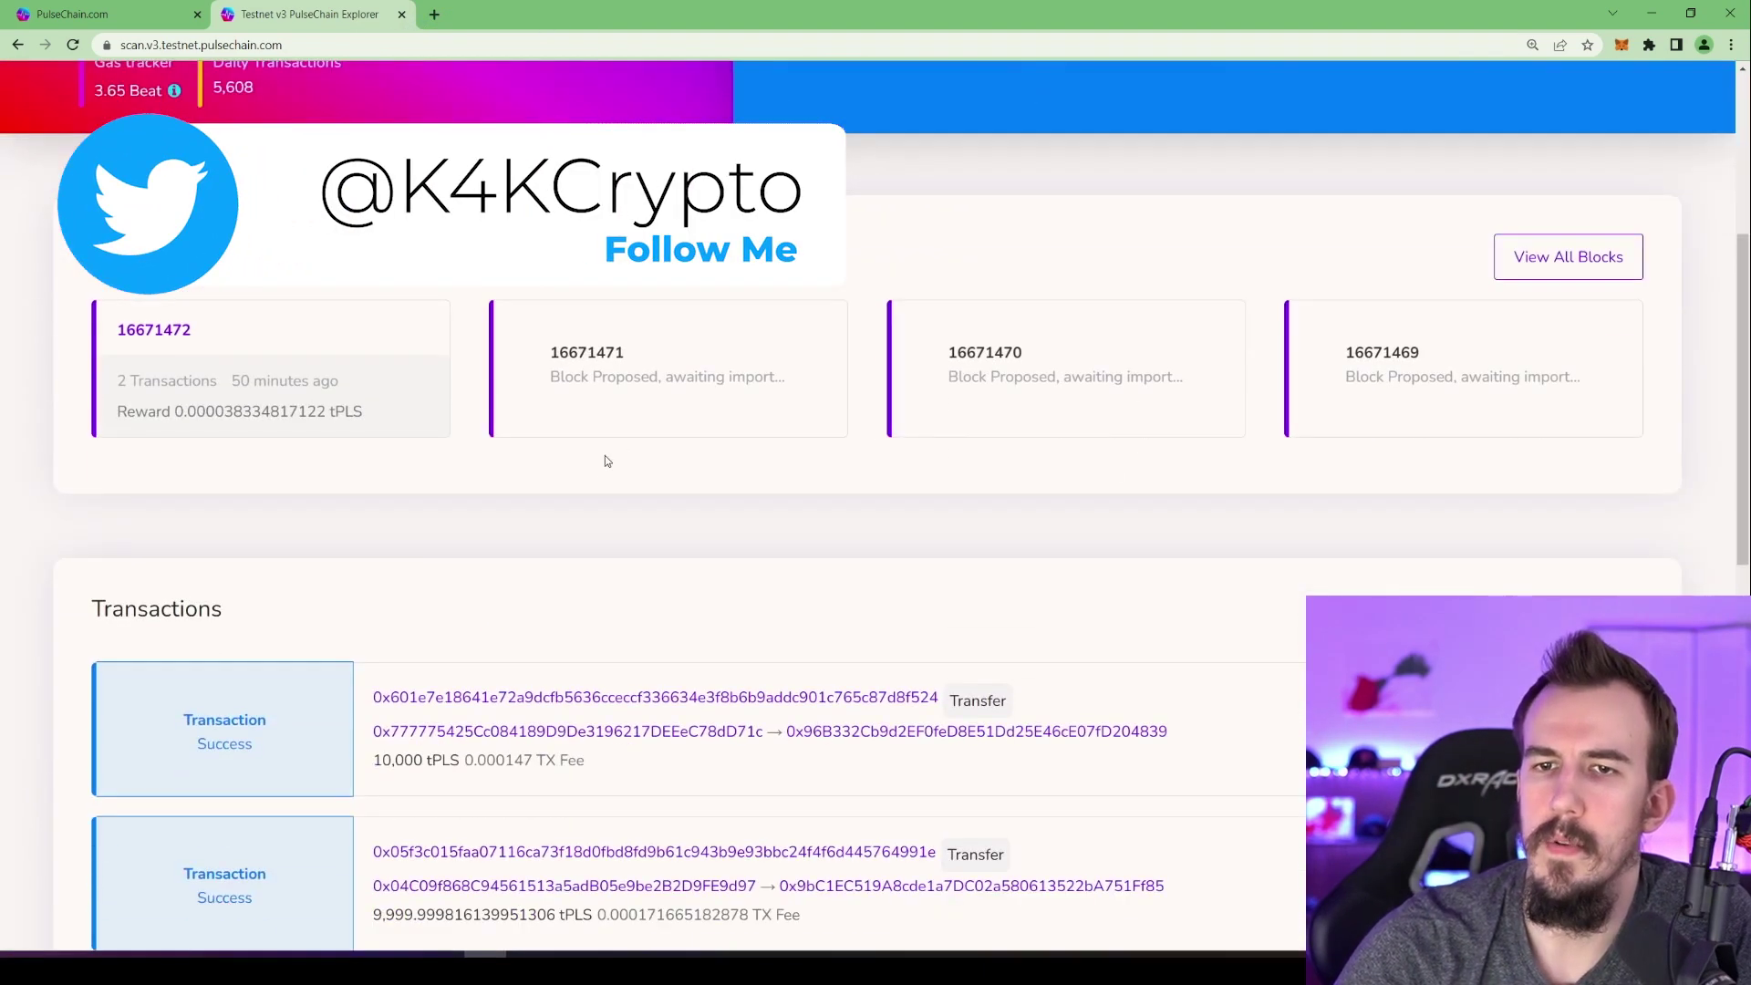
scroll(602, 524, up, 2)
scroll(603, 532, up, 3)
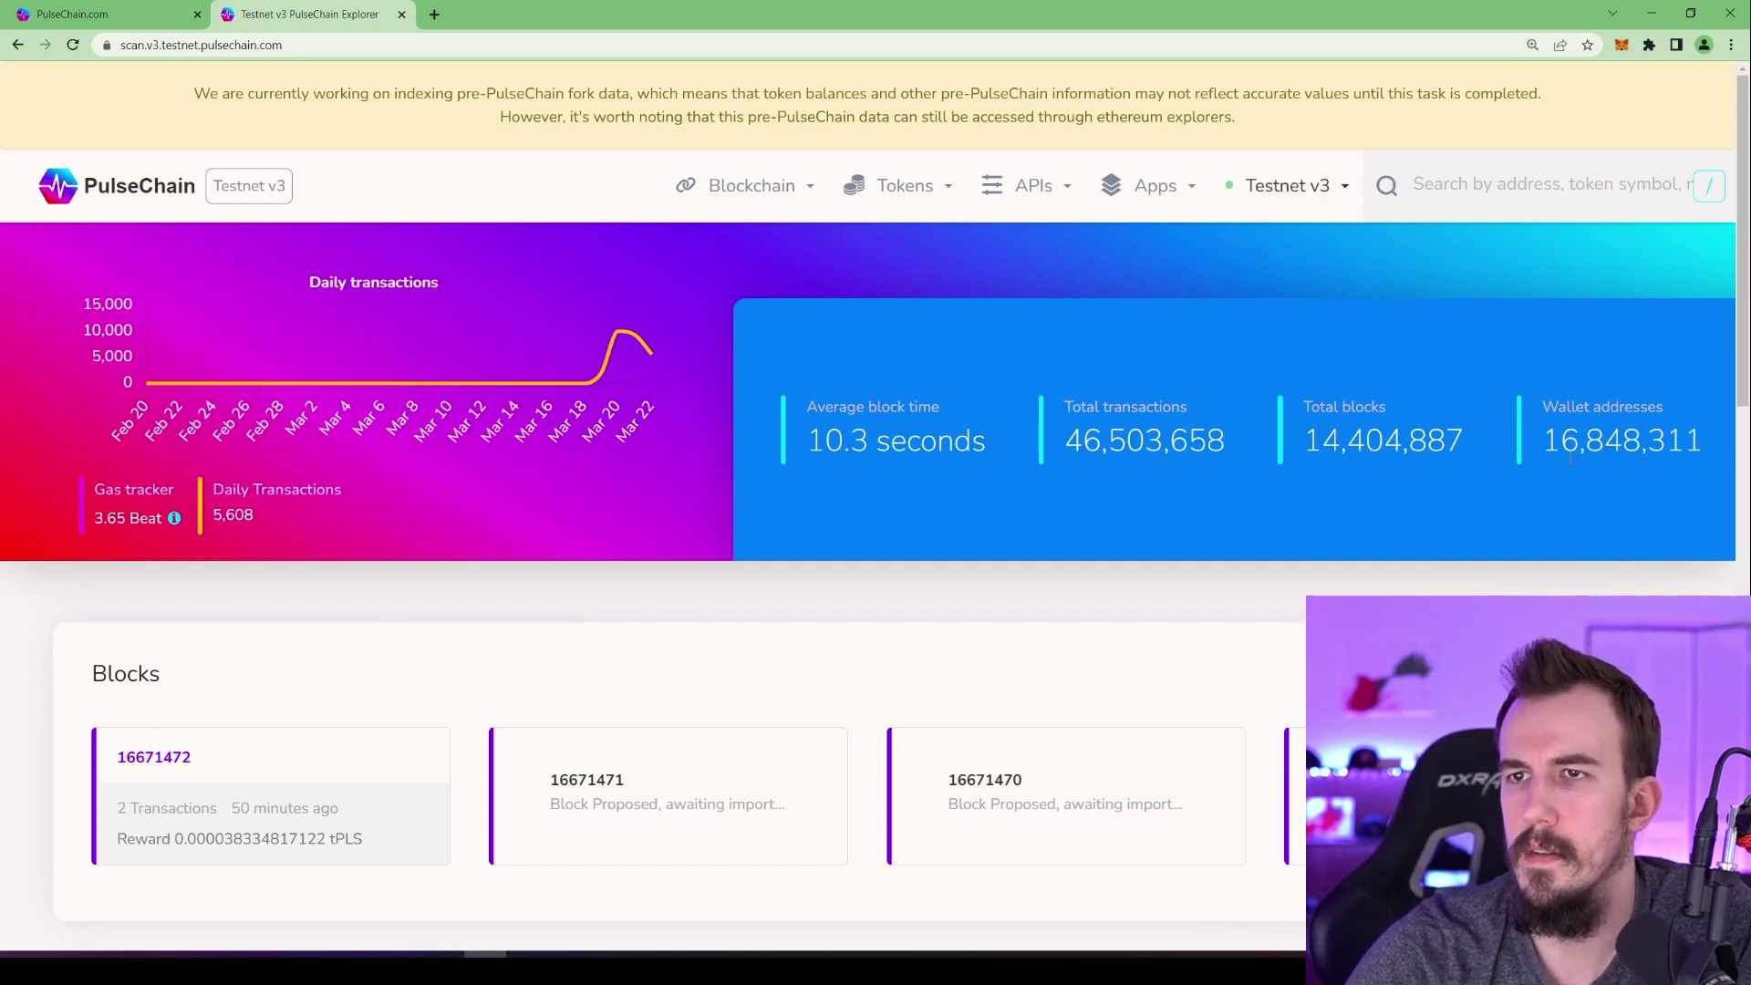
scroll(330, 788, down, 1)
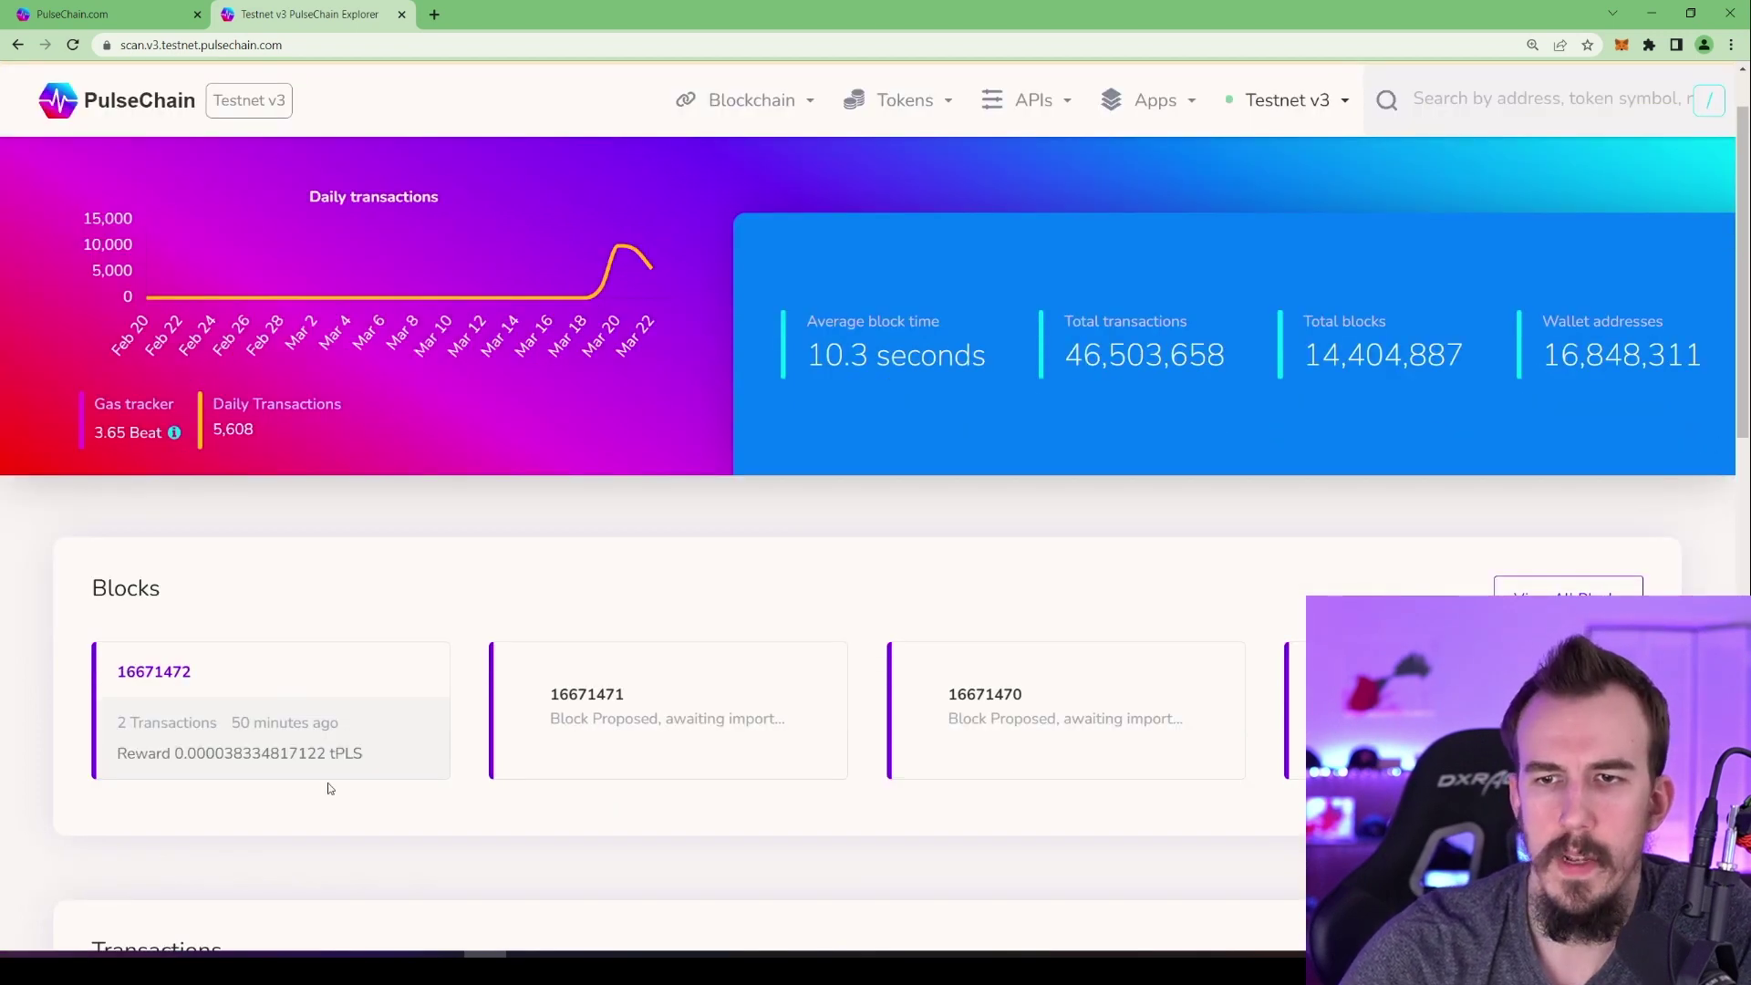
scroll(802, 591, up, 1)
scroll(1184, 578, down, 3)
scroll(1185, 578, up, 3)
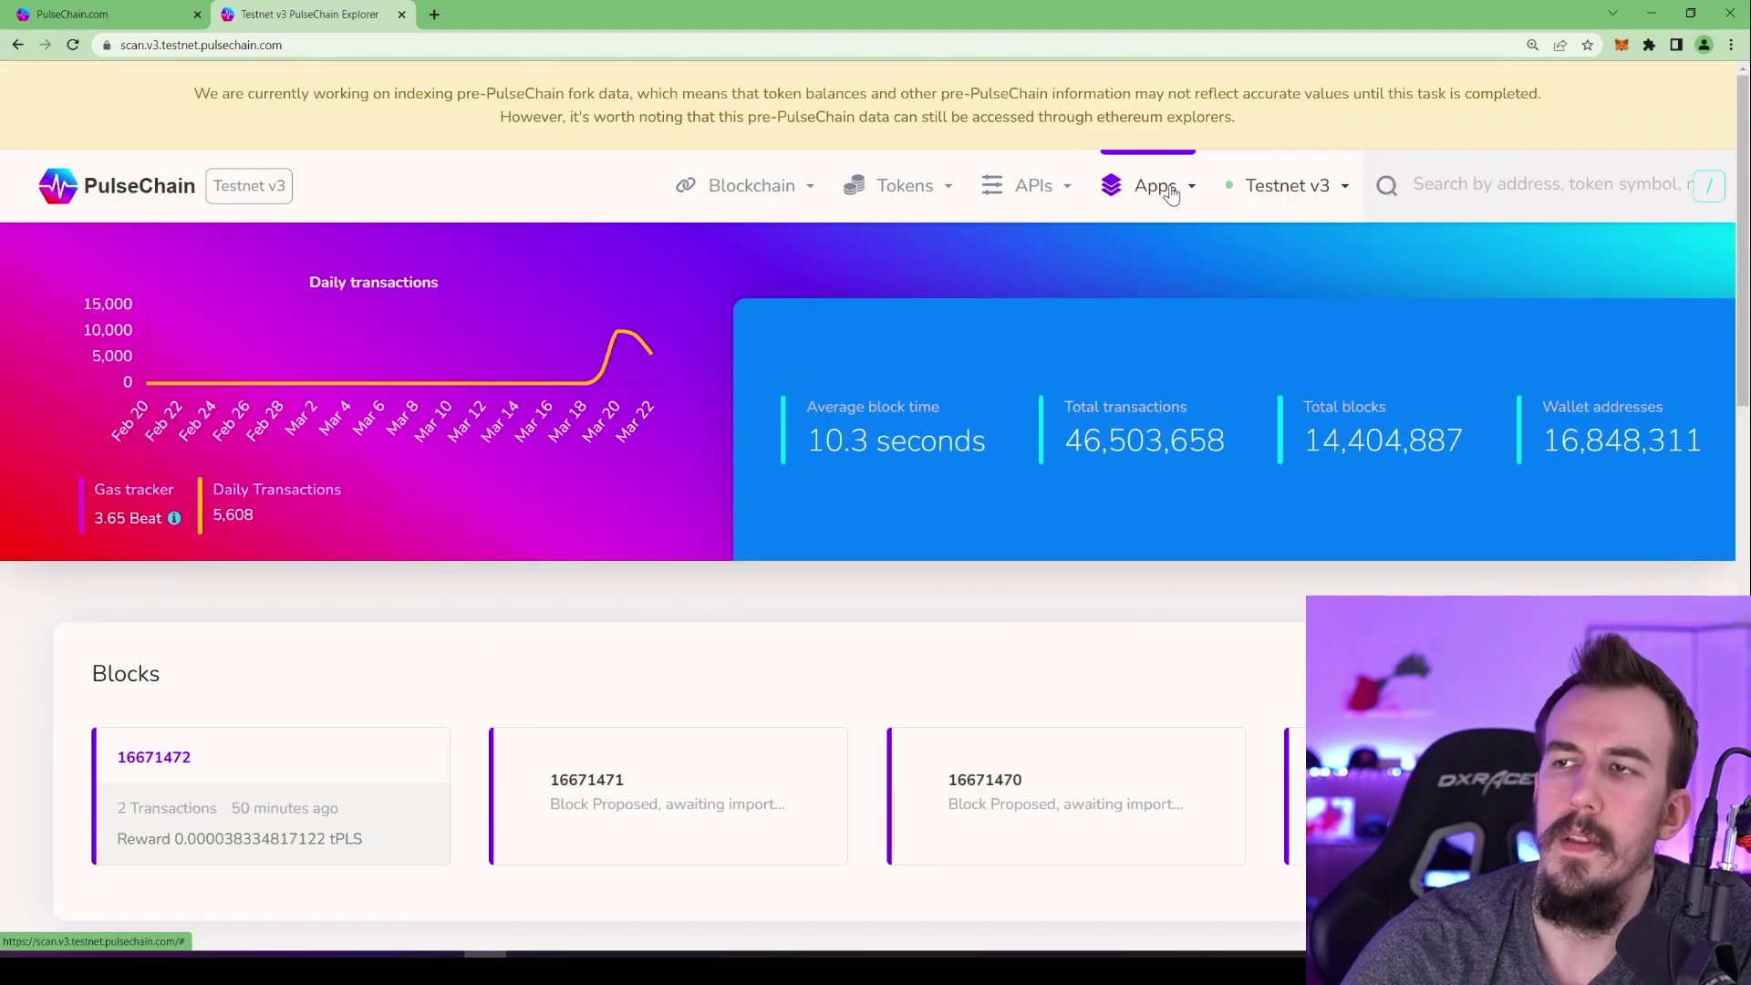
Open PulseX from the explorer's list of apps and check the wallet's activity in MetaMask
click(1174, 203)
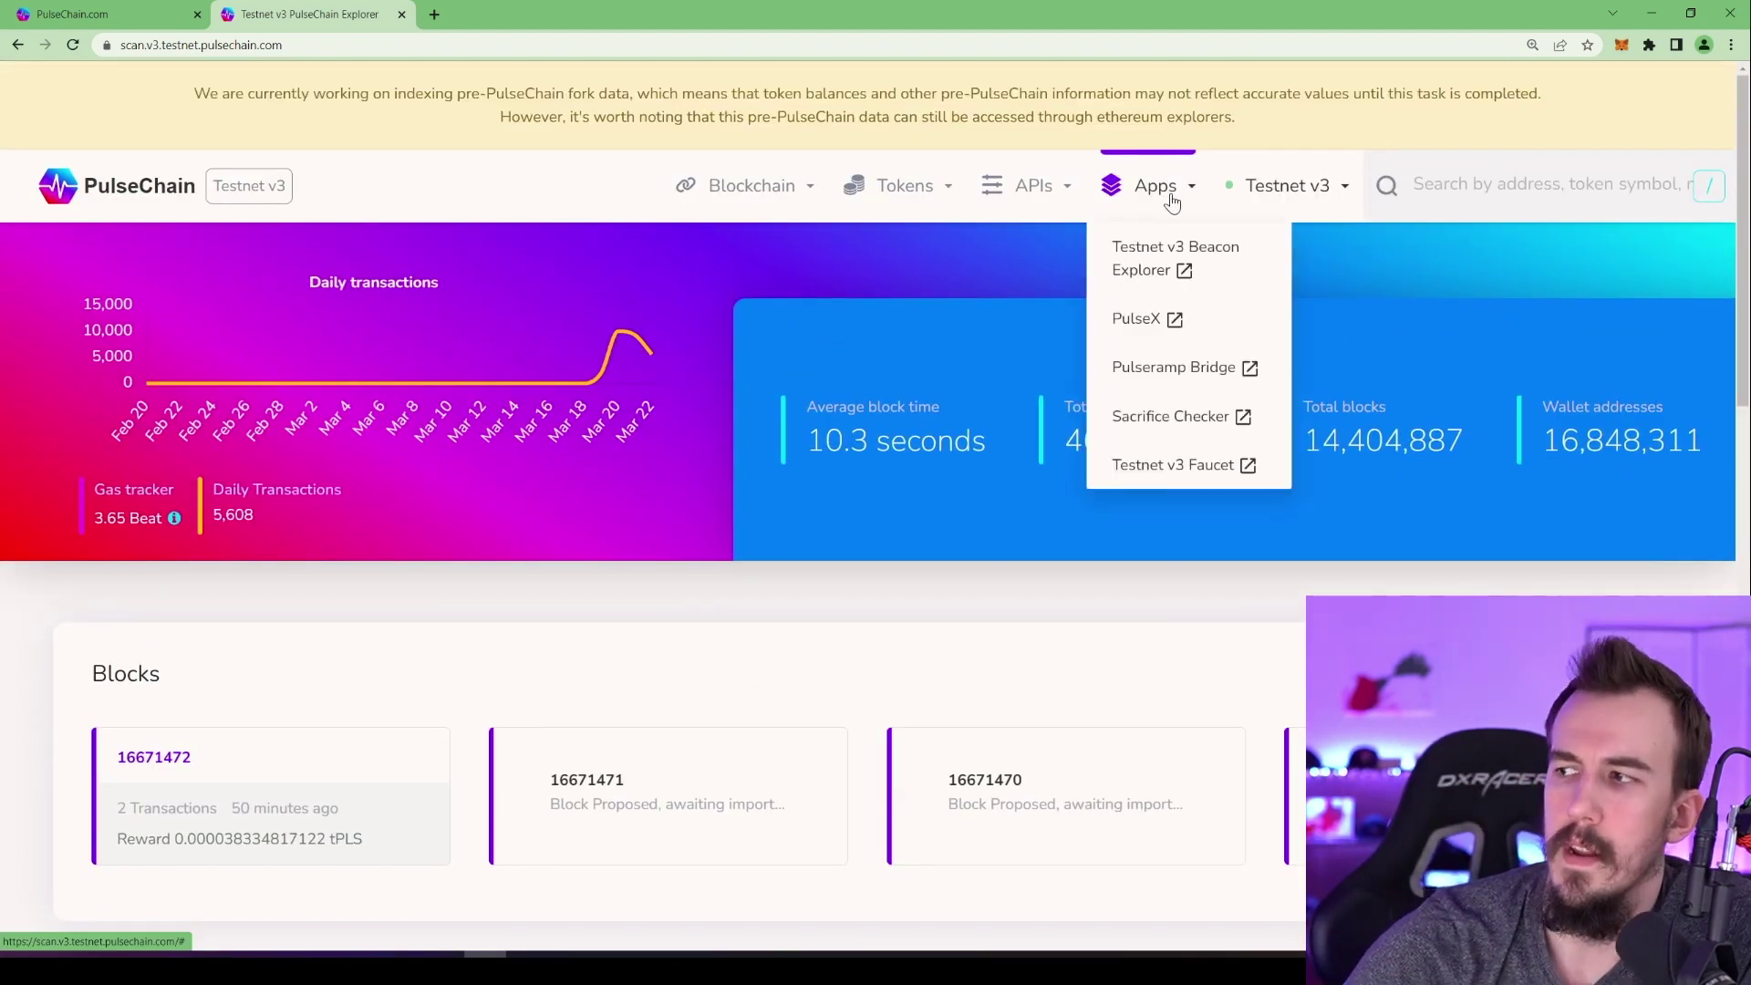
key(ctrl+plus)
key(ctrl+plus)
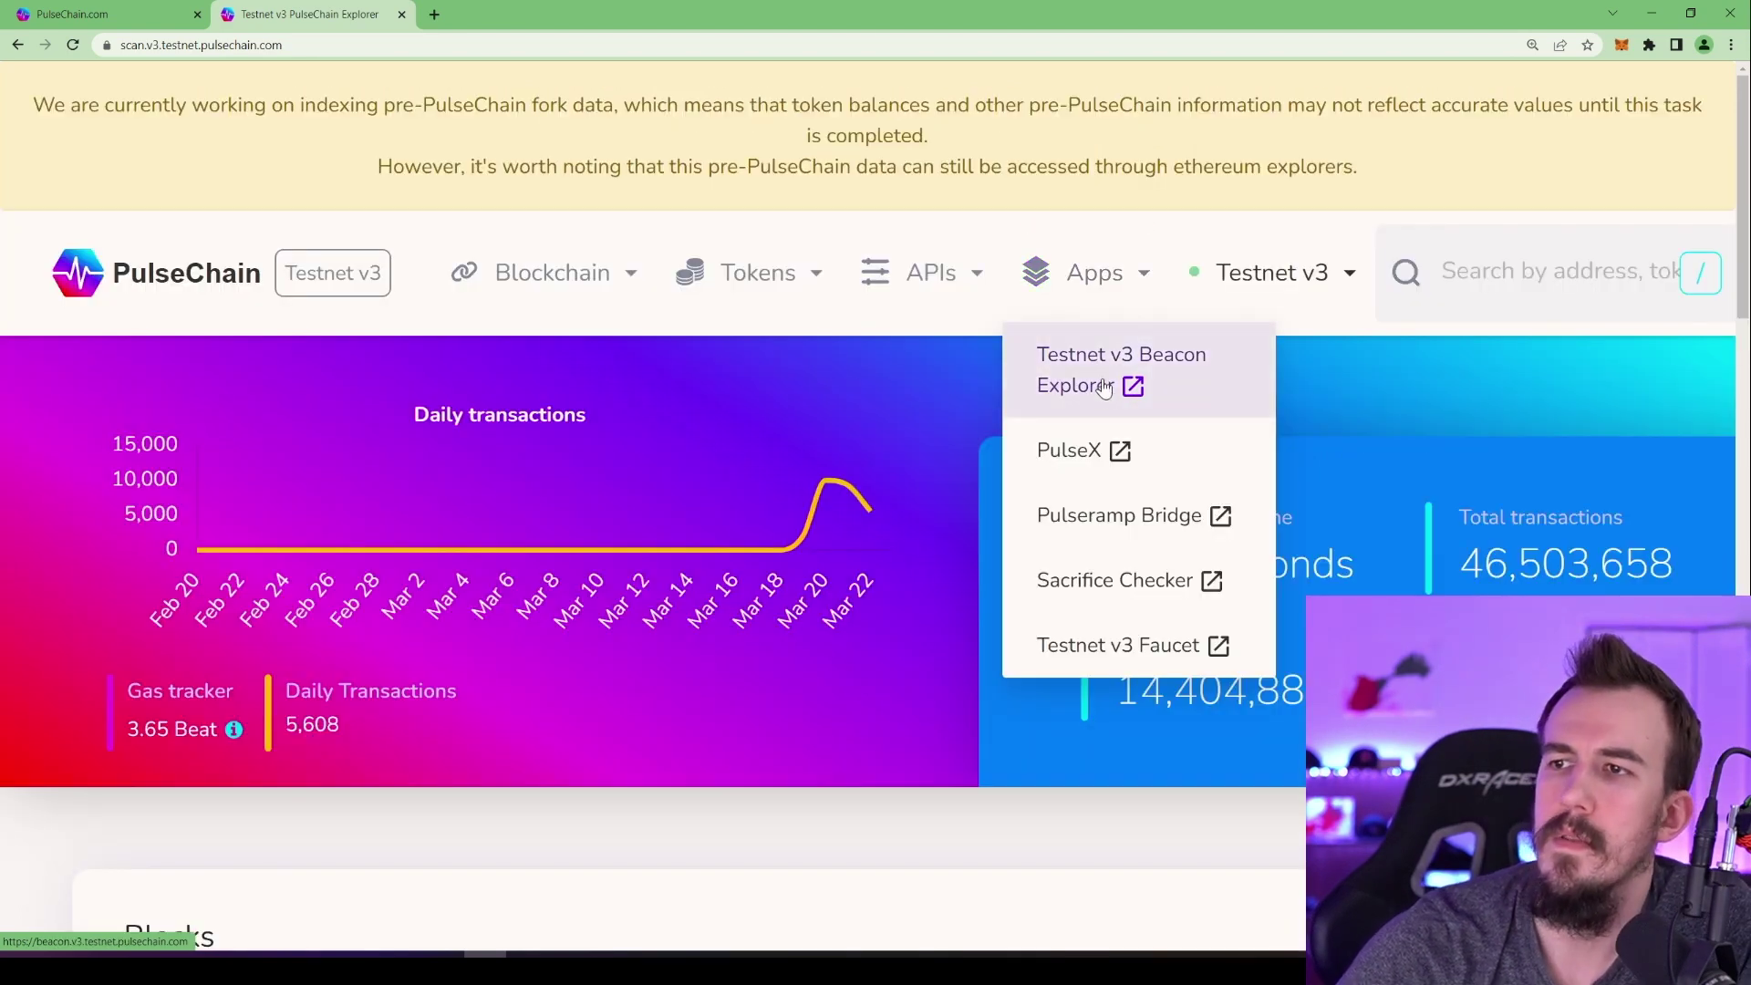
click(1081, 465)
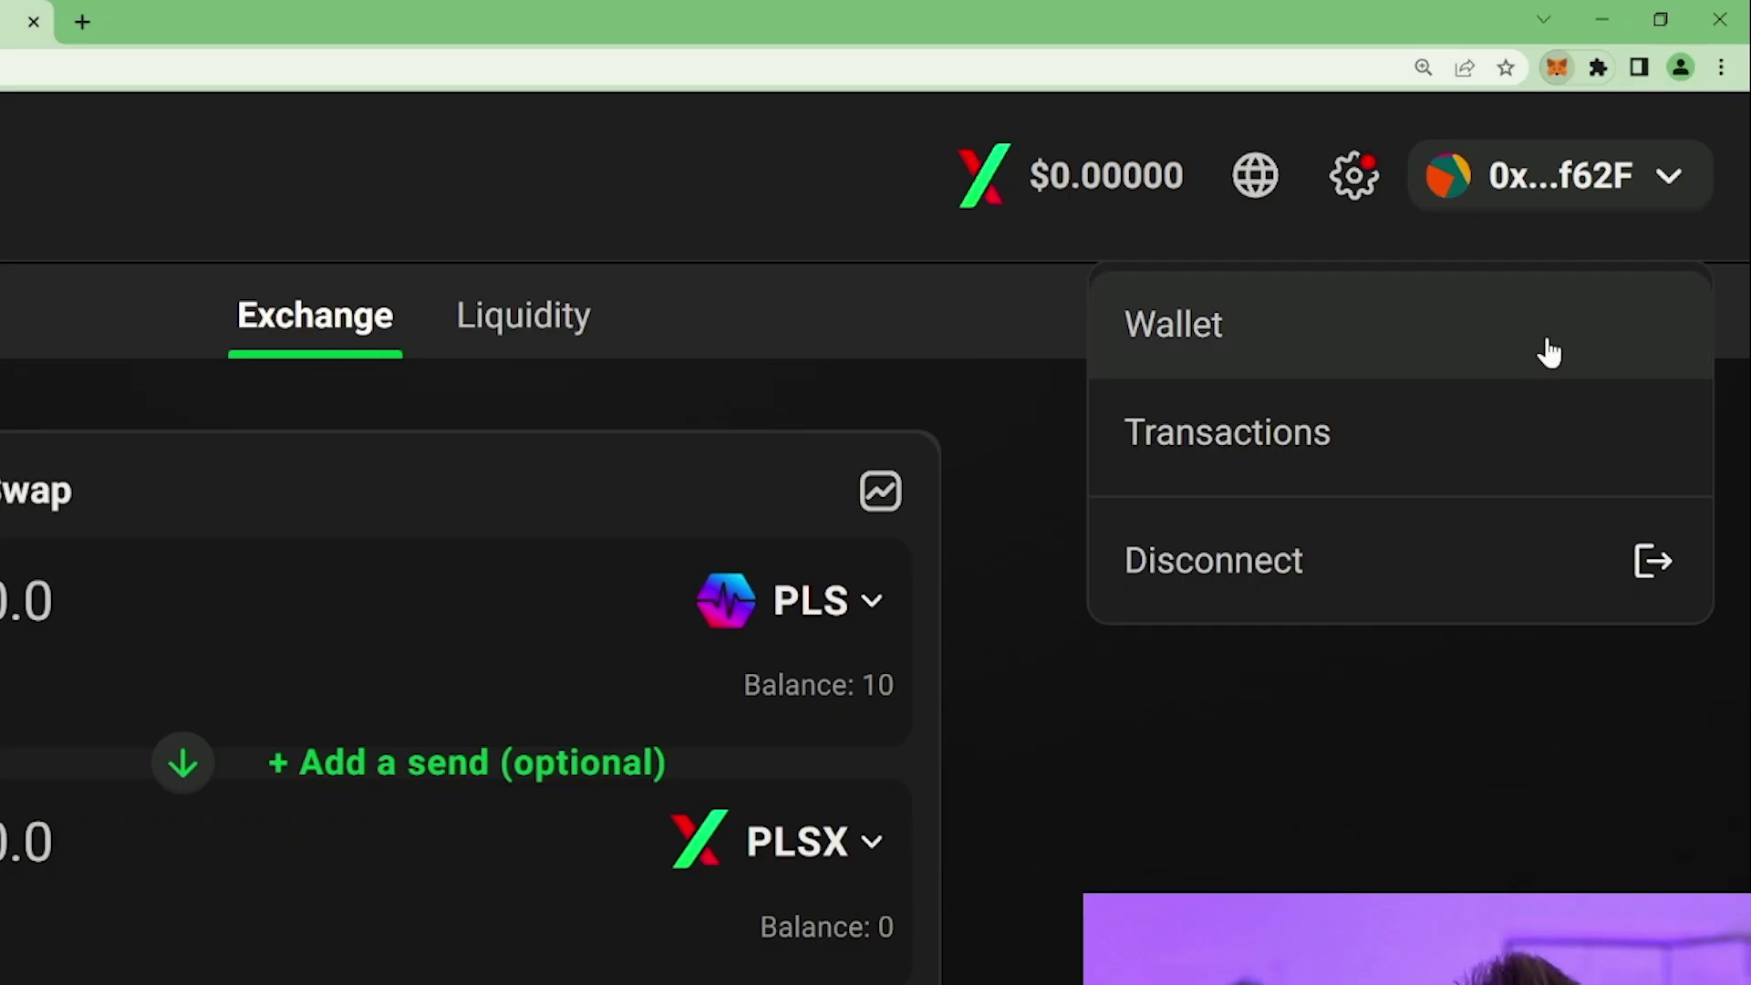
click(1618, 45)
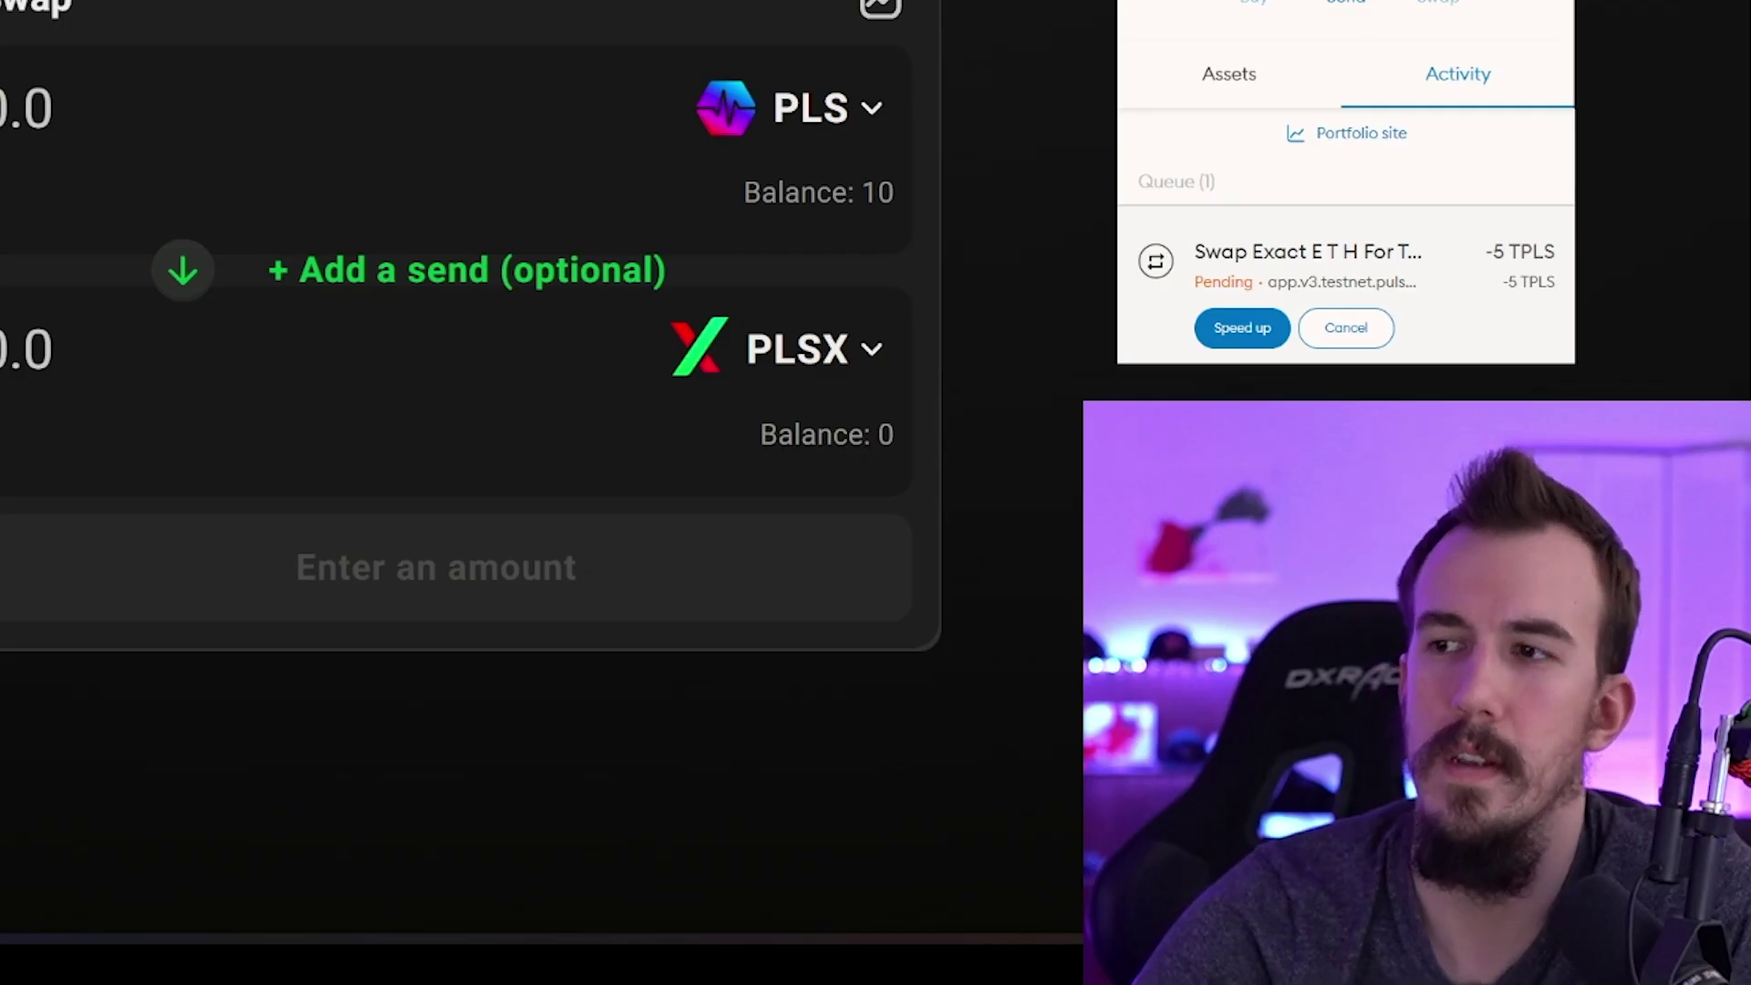
click(1411, 511)
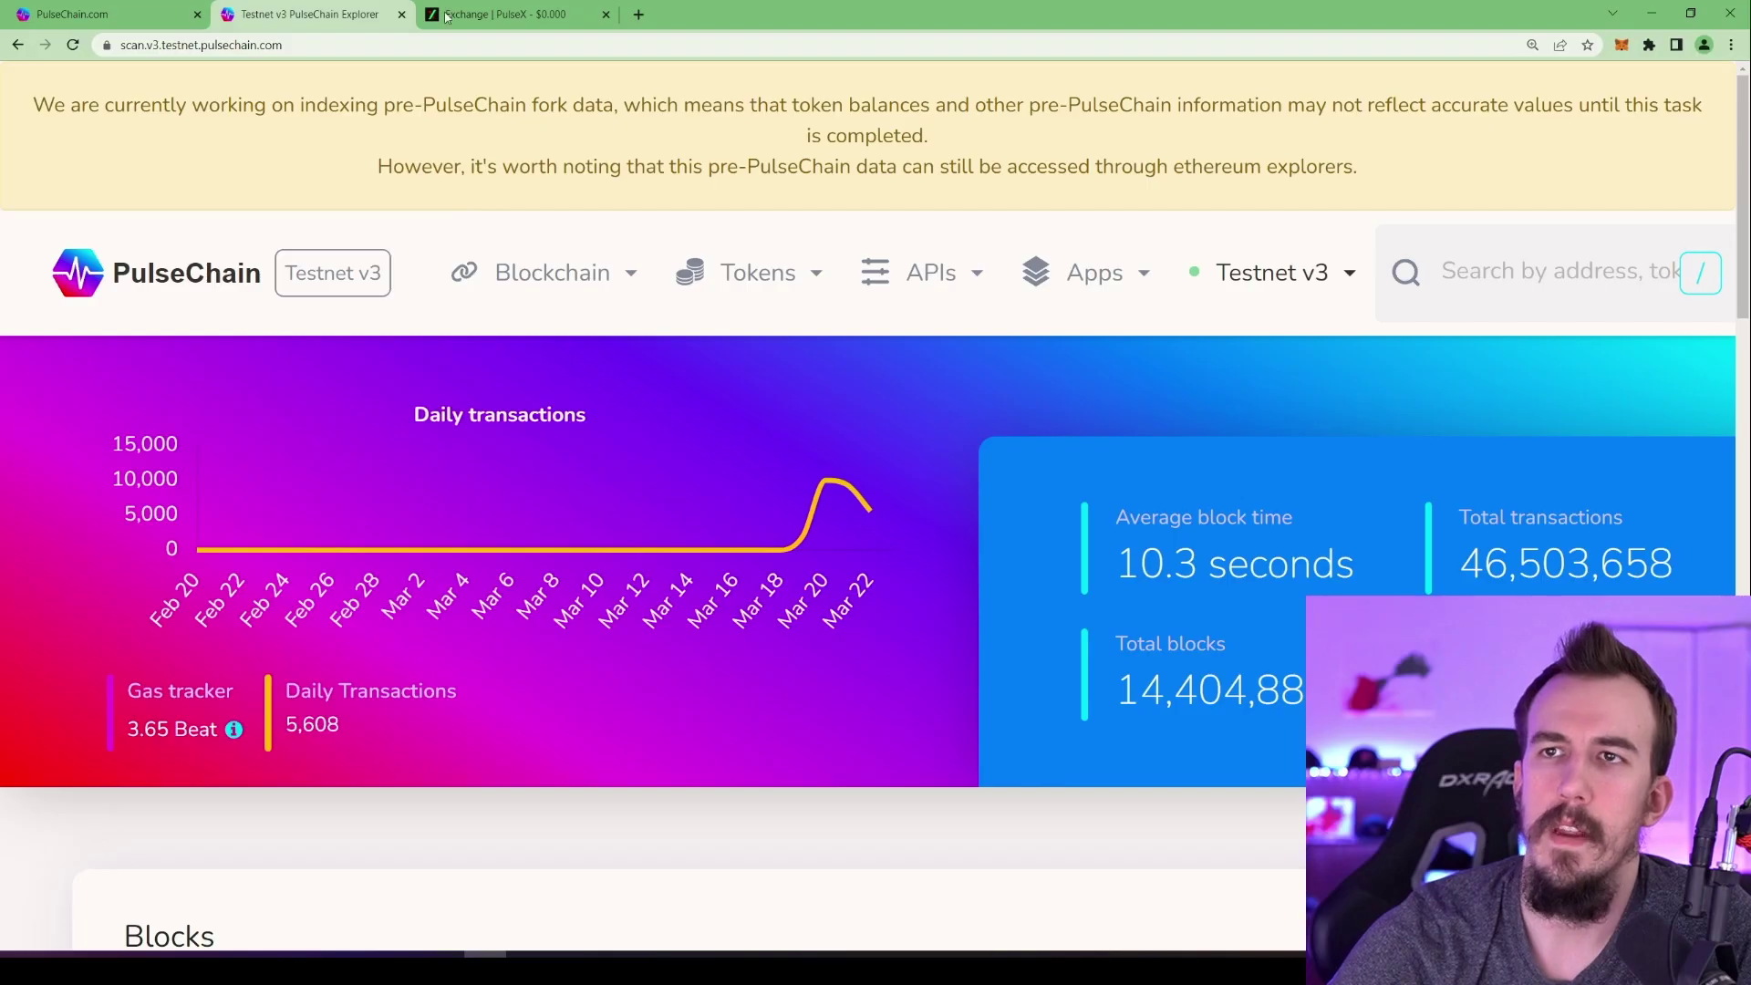
Open the Testnet v3 Faucet from the explorer's list of apps and check the wallet's activity in MetaMask
click(1097, 288)
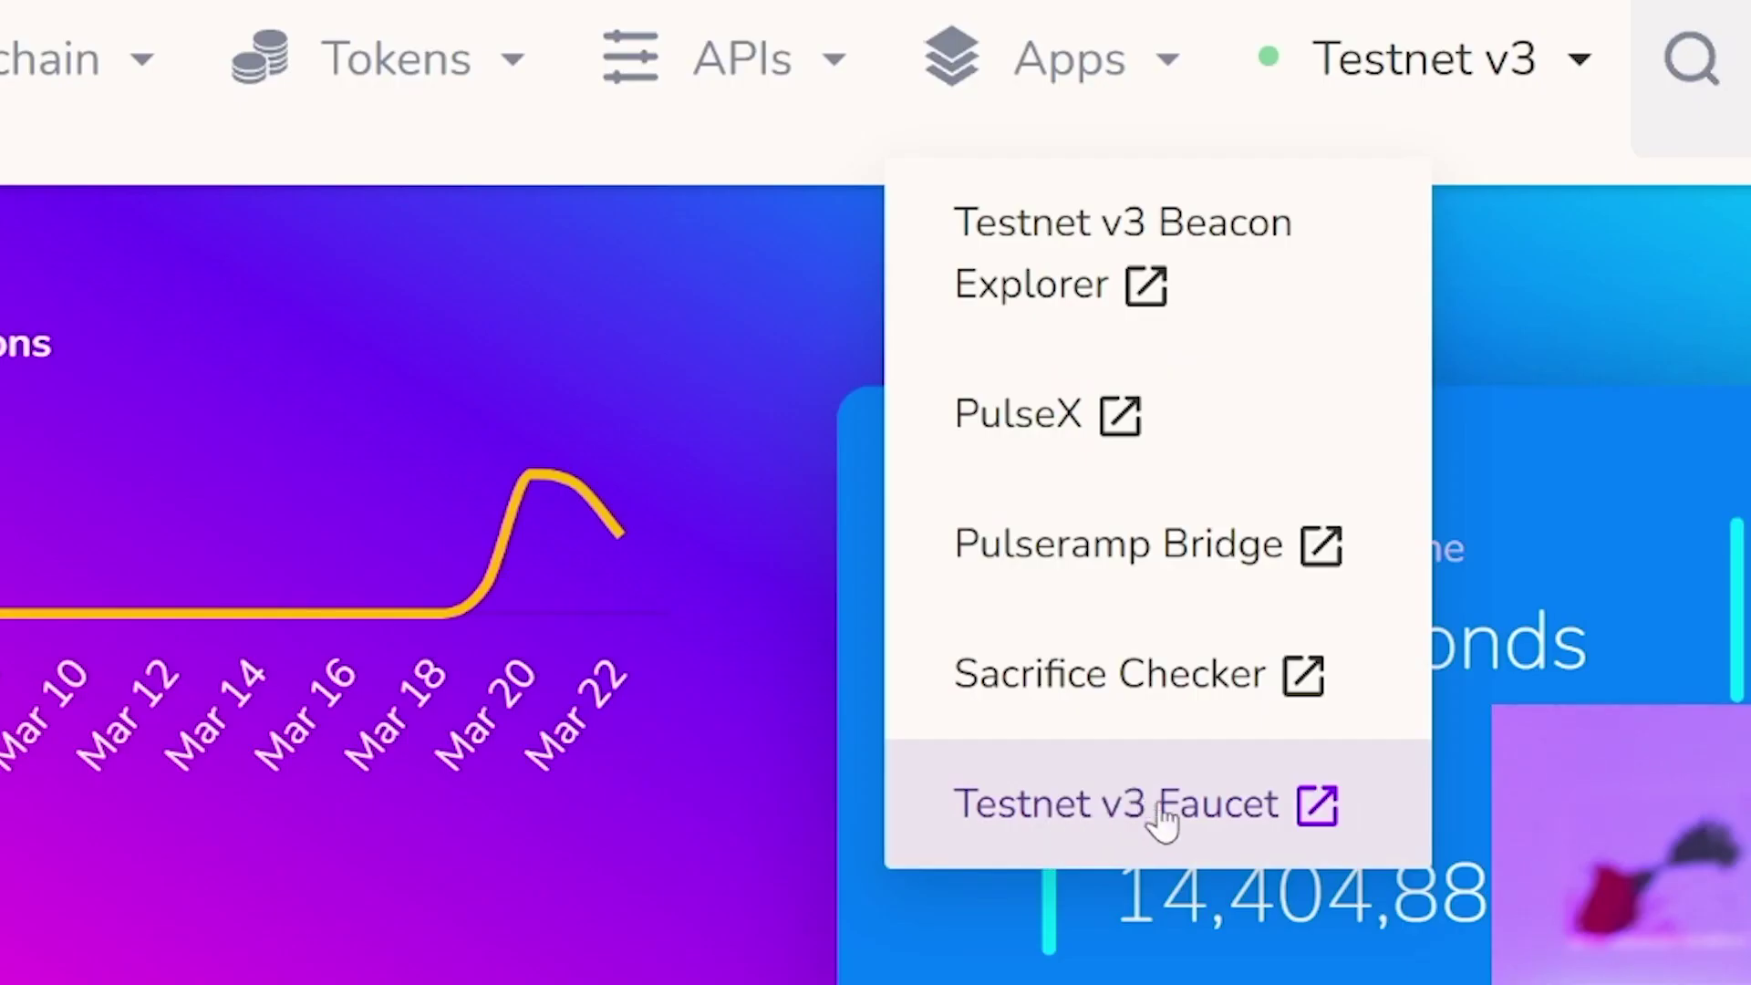
click(1183, 814)
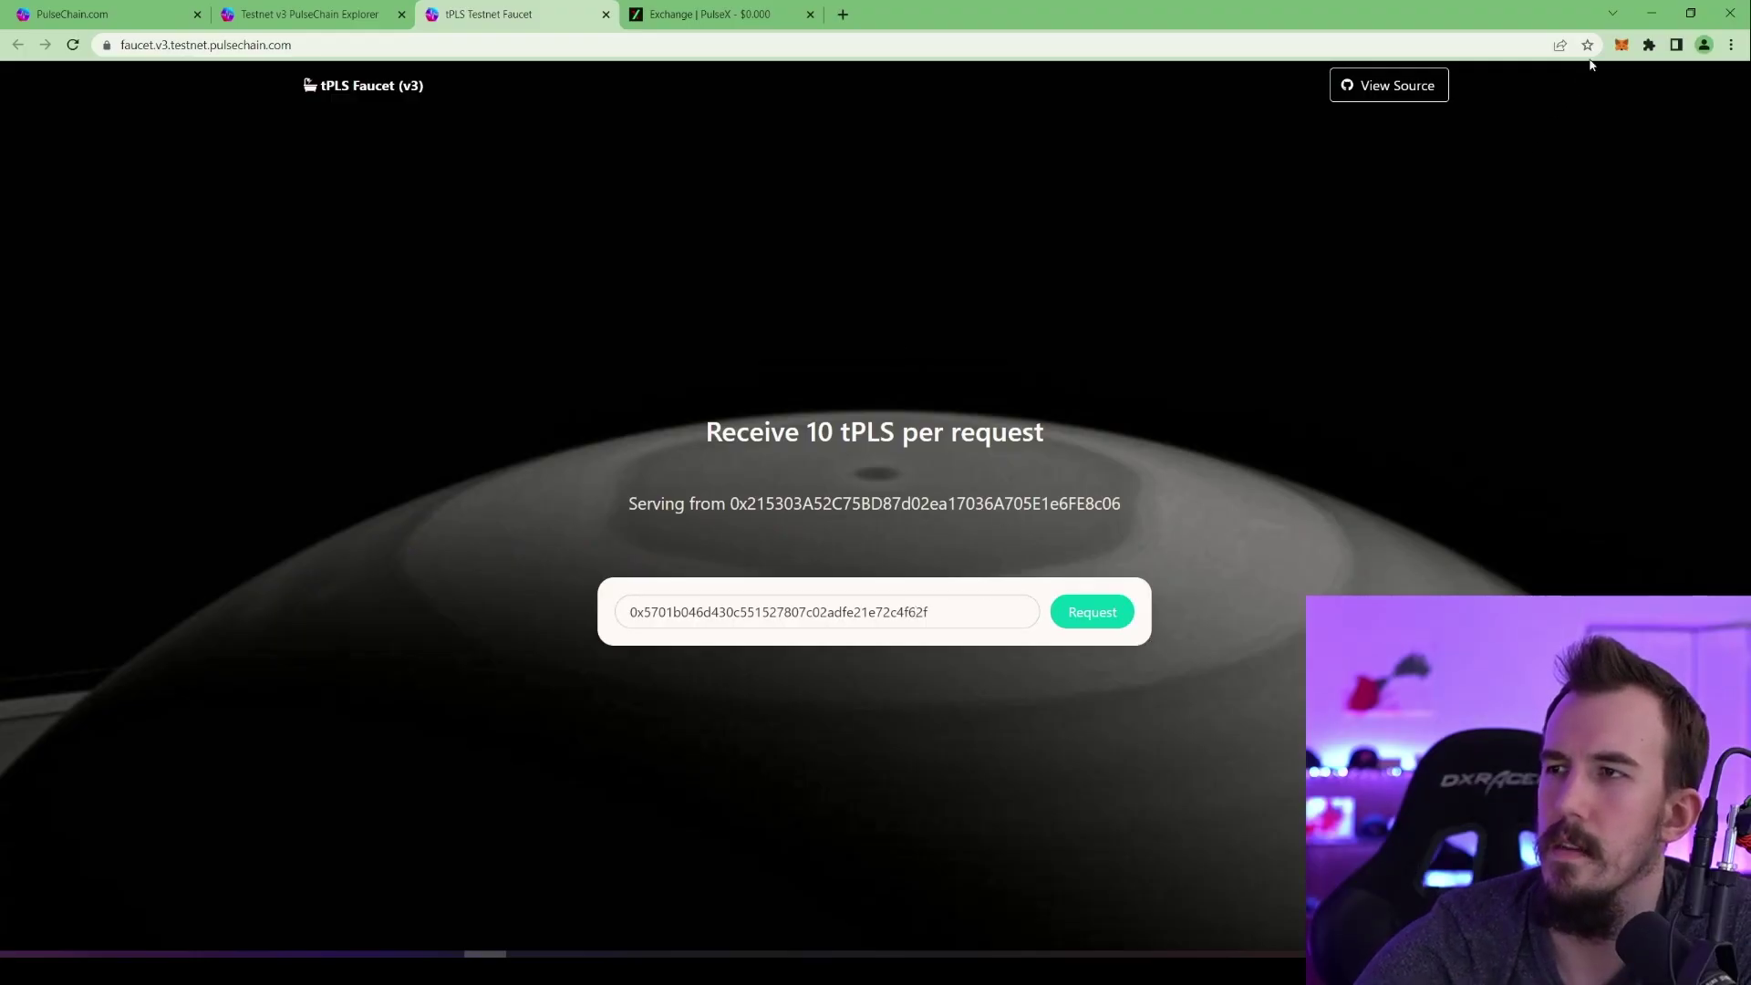
click(1620, 45)
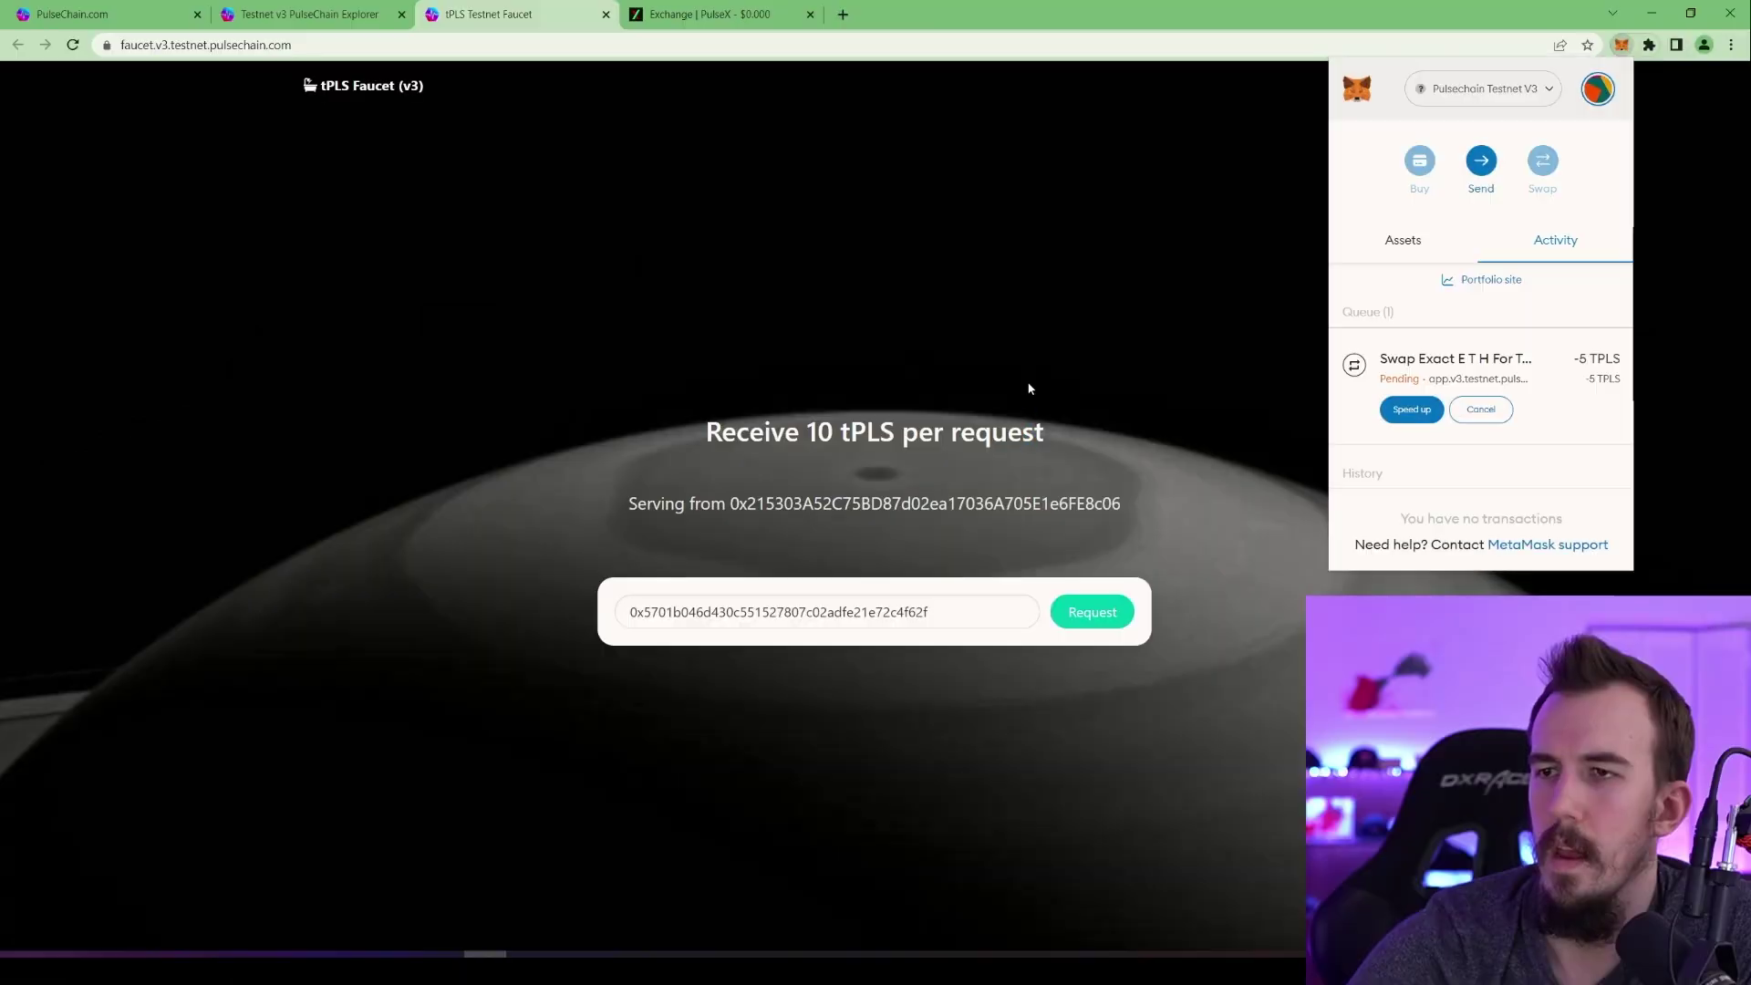
drag(1171, 374, 1191, 374)
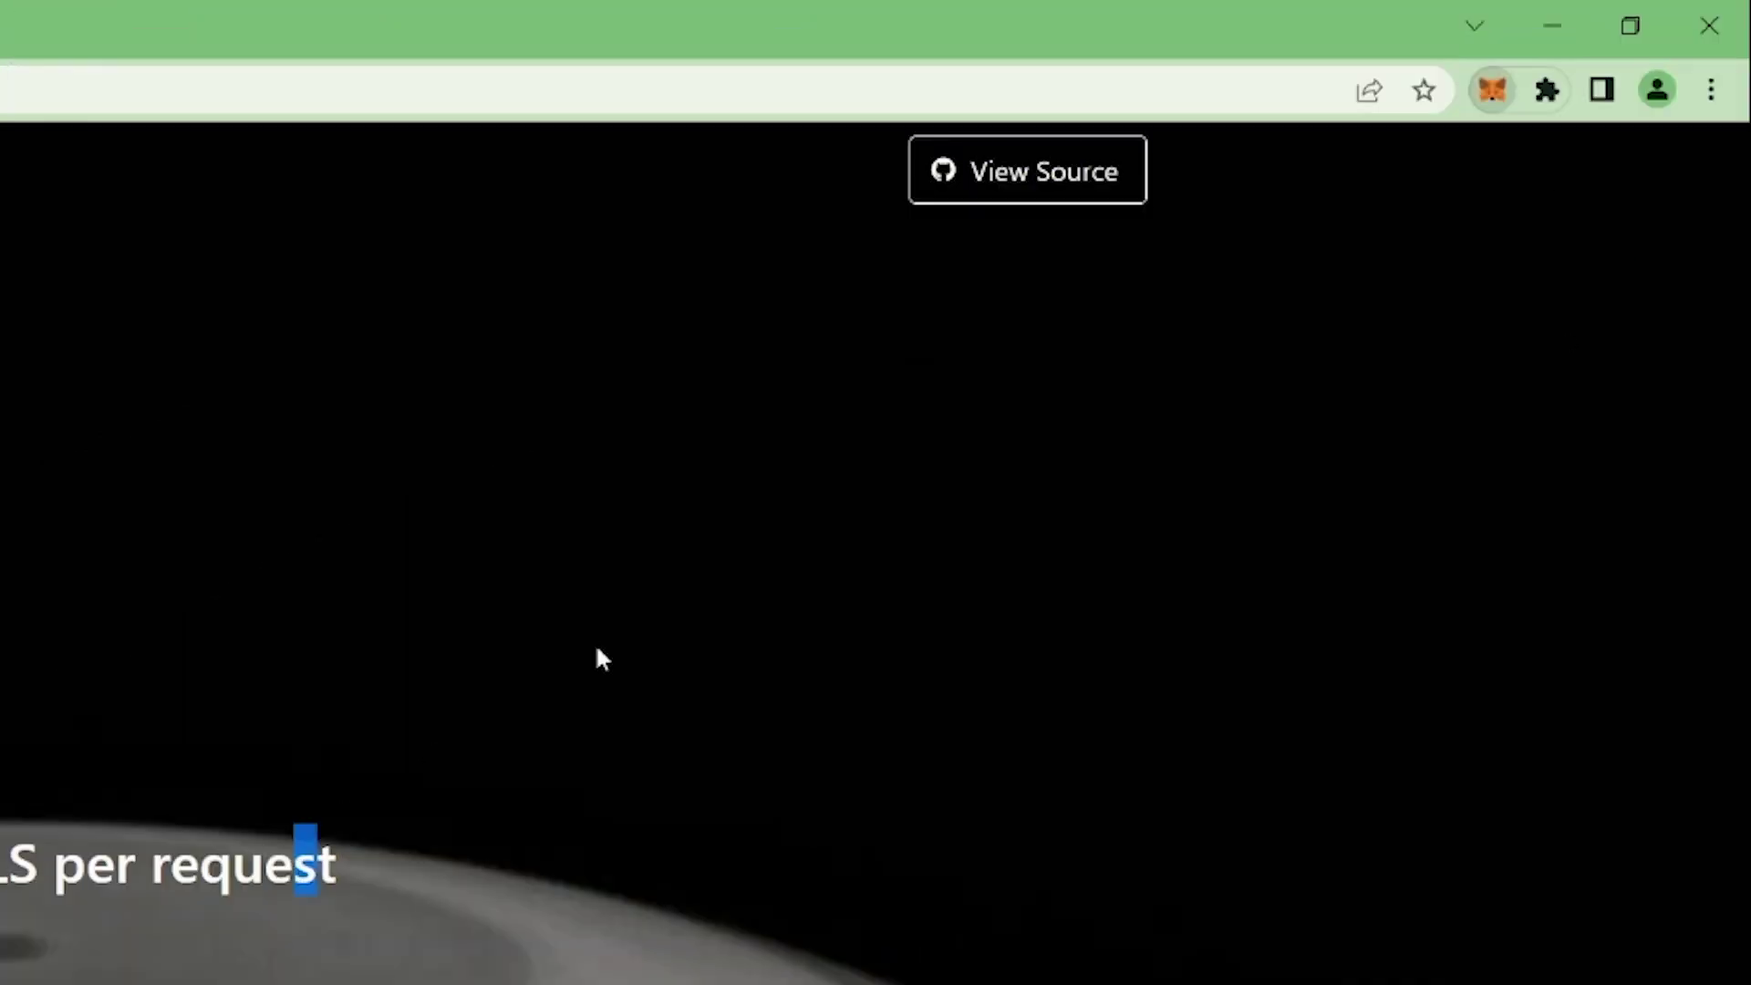
Copy the test2 account's address from MetaMask into the faucet and try to request 10 tPLS
click(1619, 45)
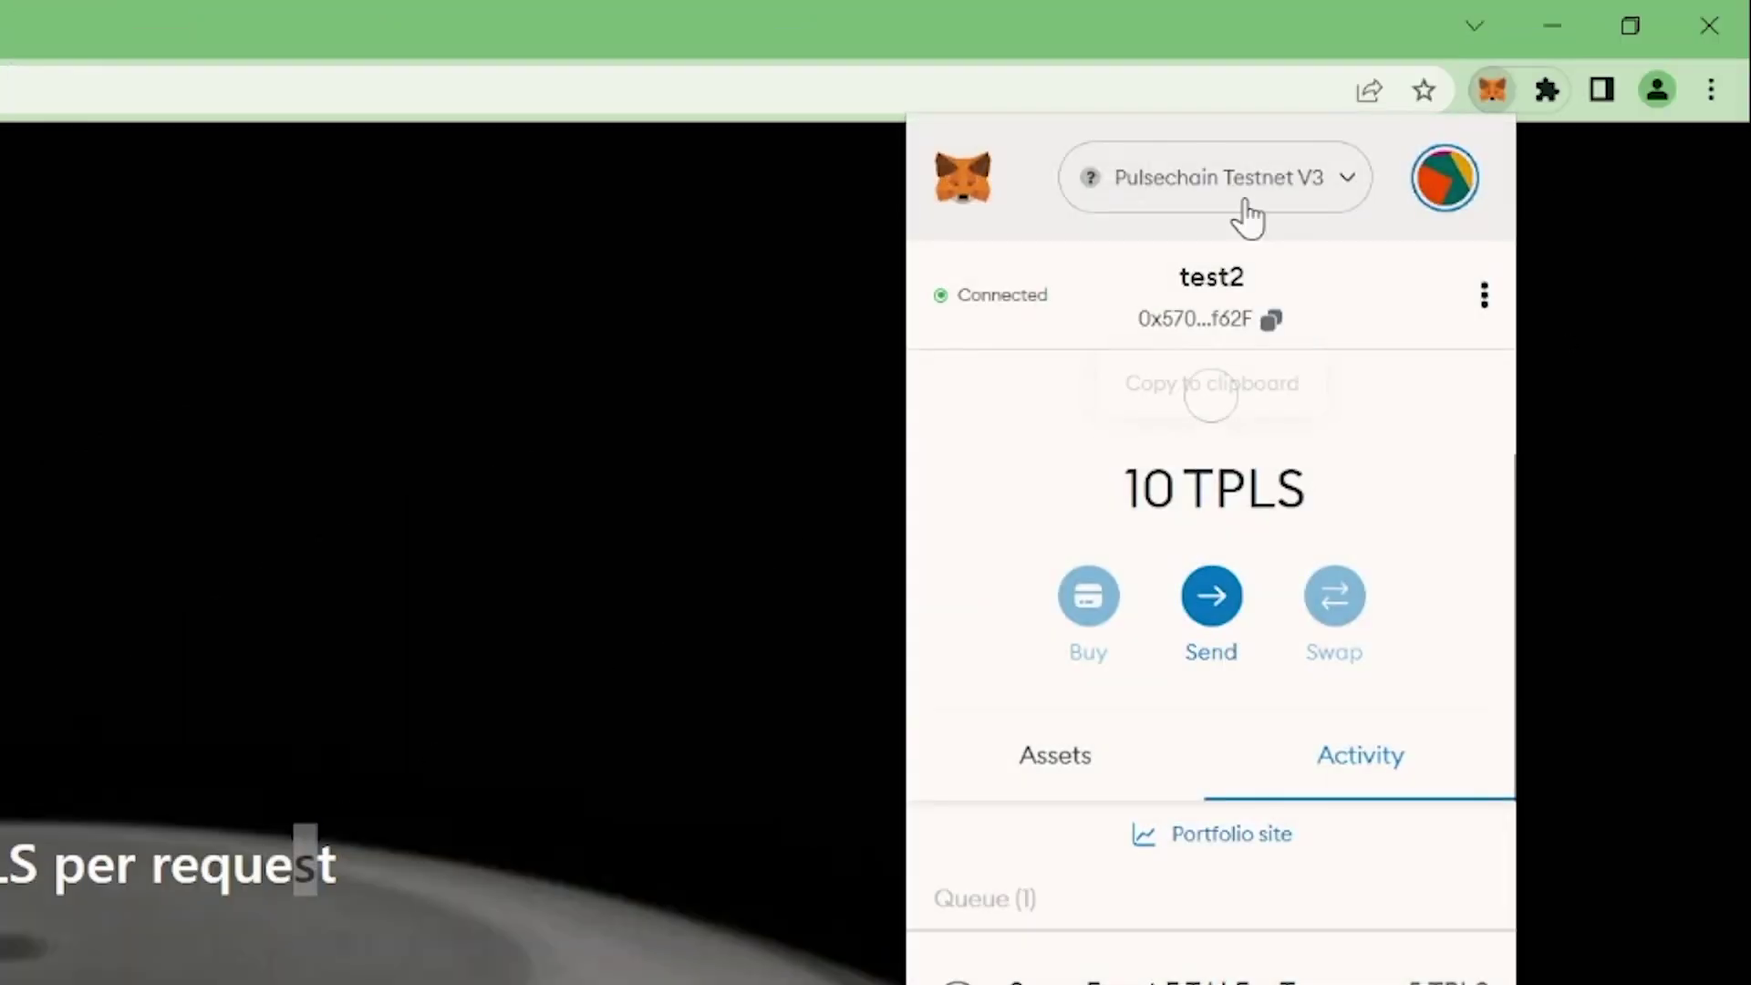
click(1232, 321)
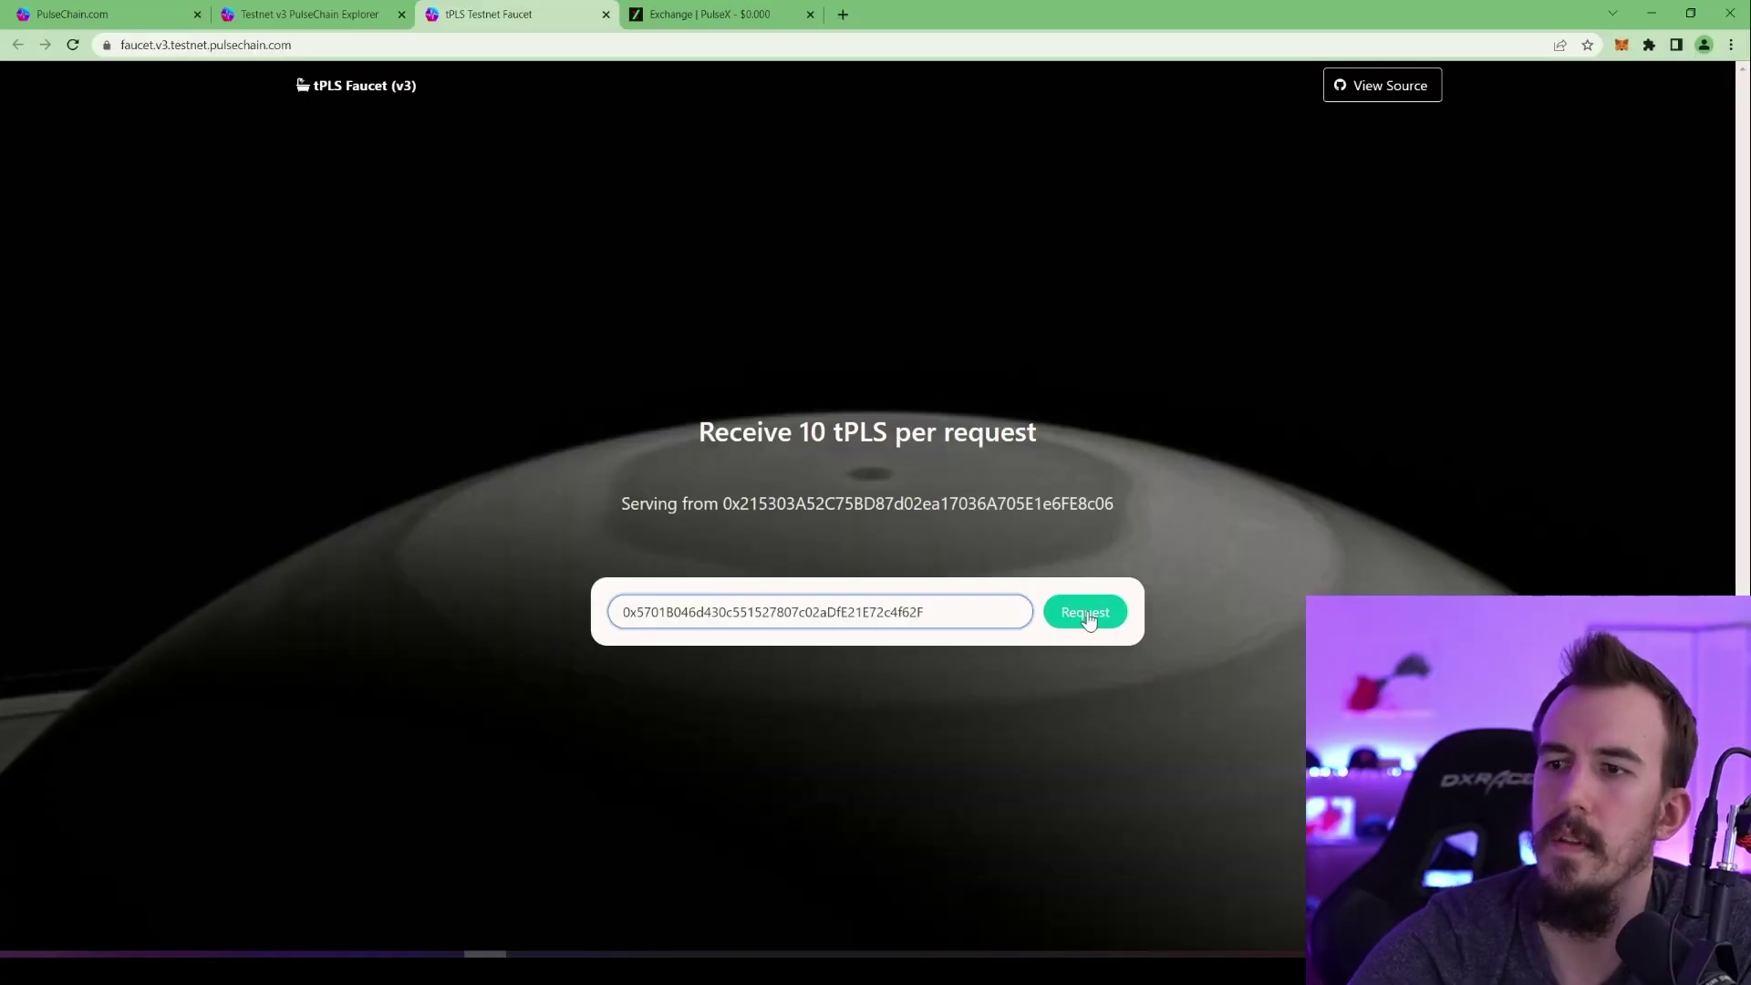
click(1087, 615)
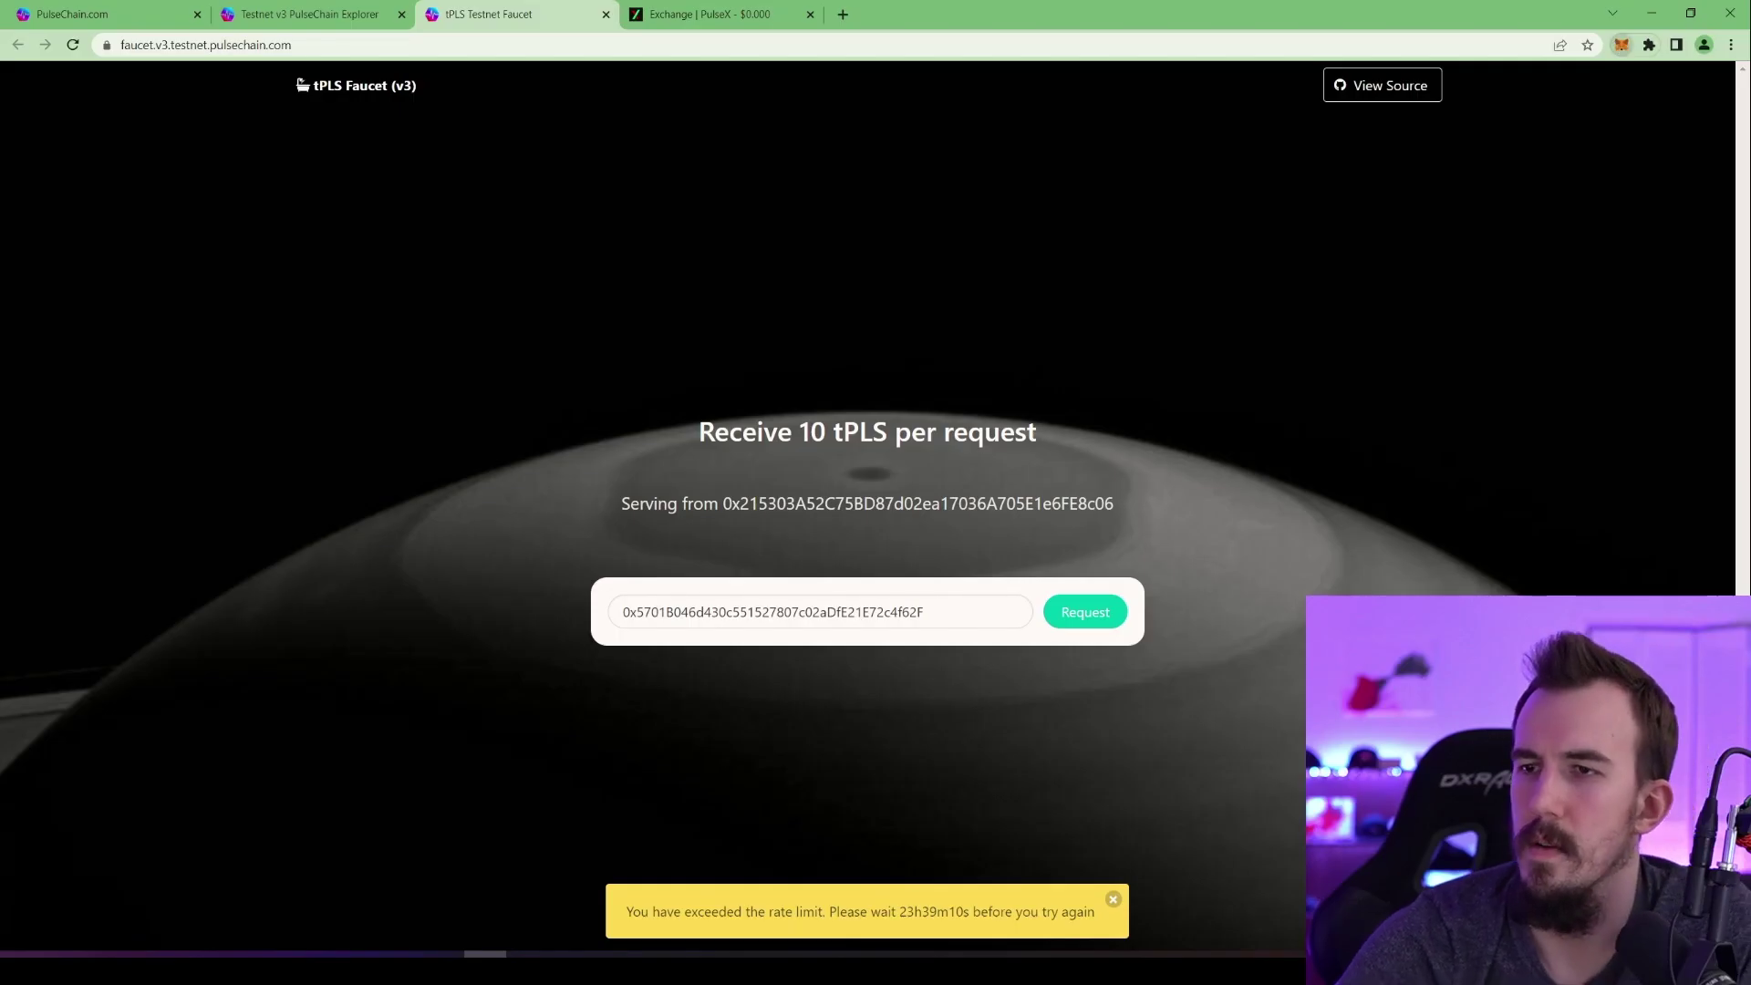
Create a new MetaMask account named test3
click(1622, 45)
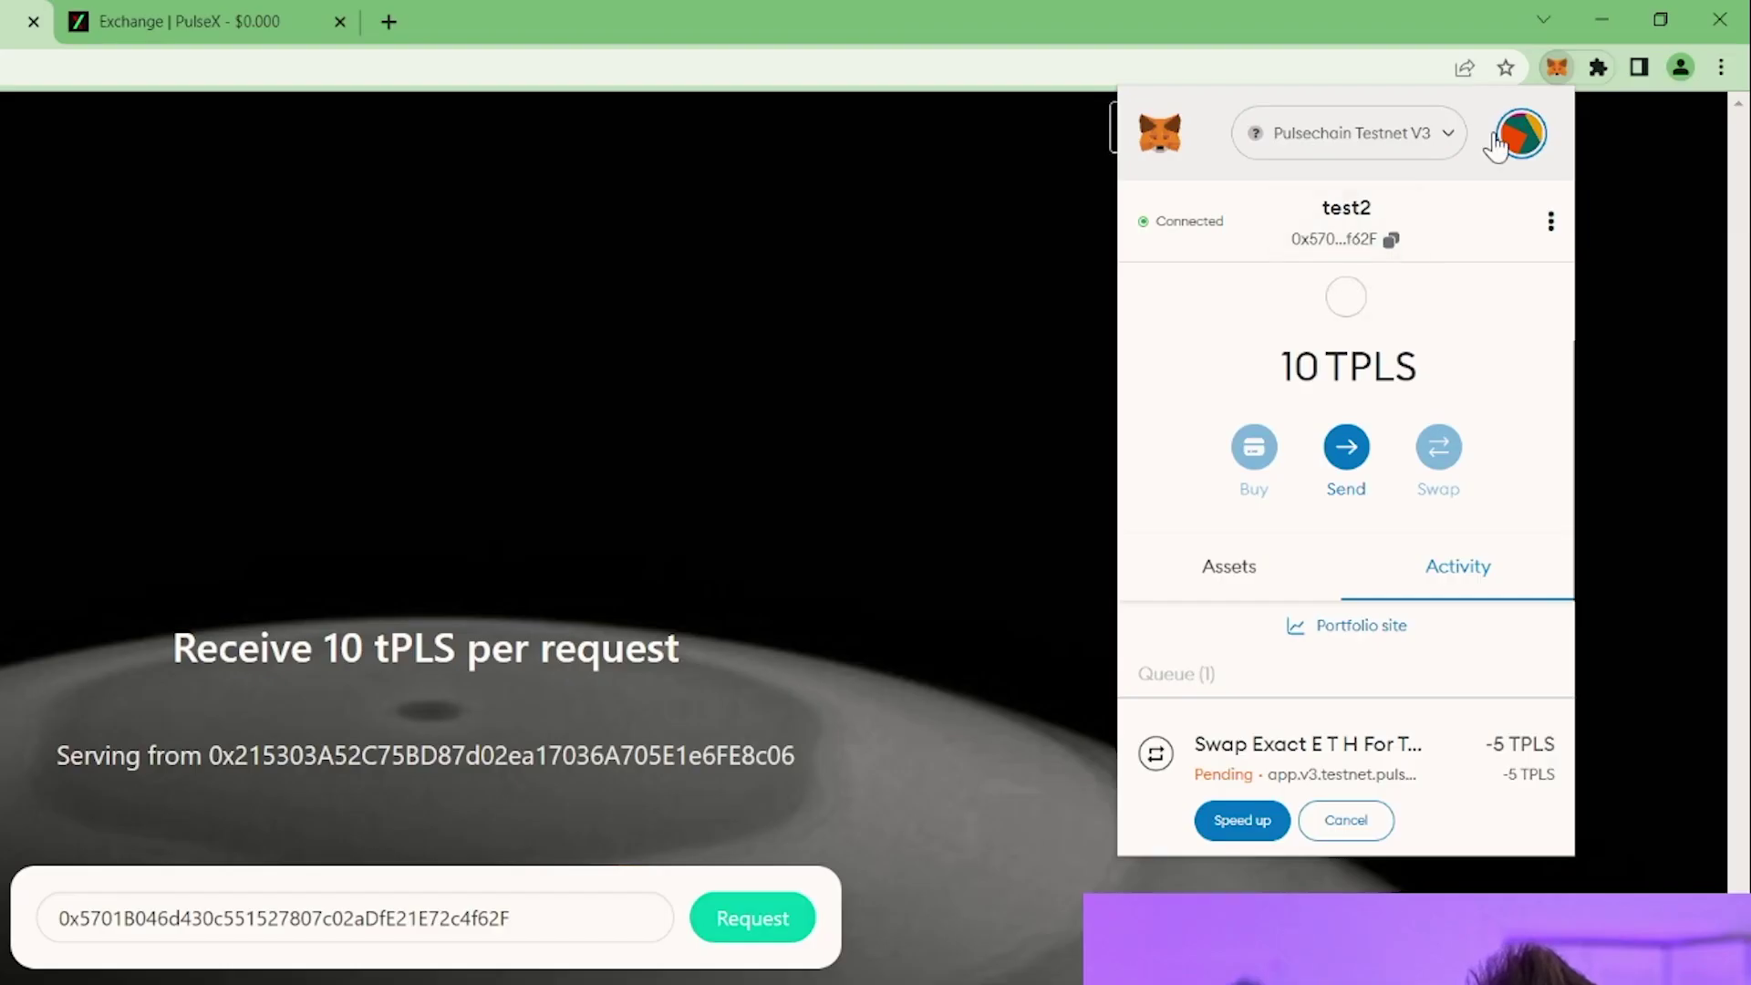
click(1592, 91)
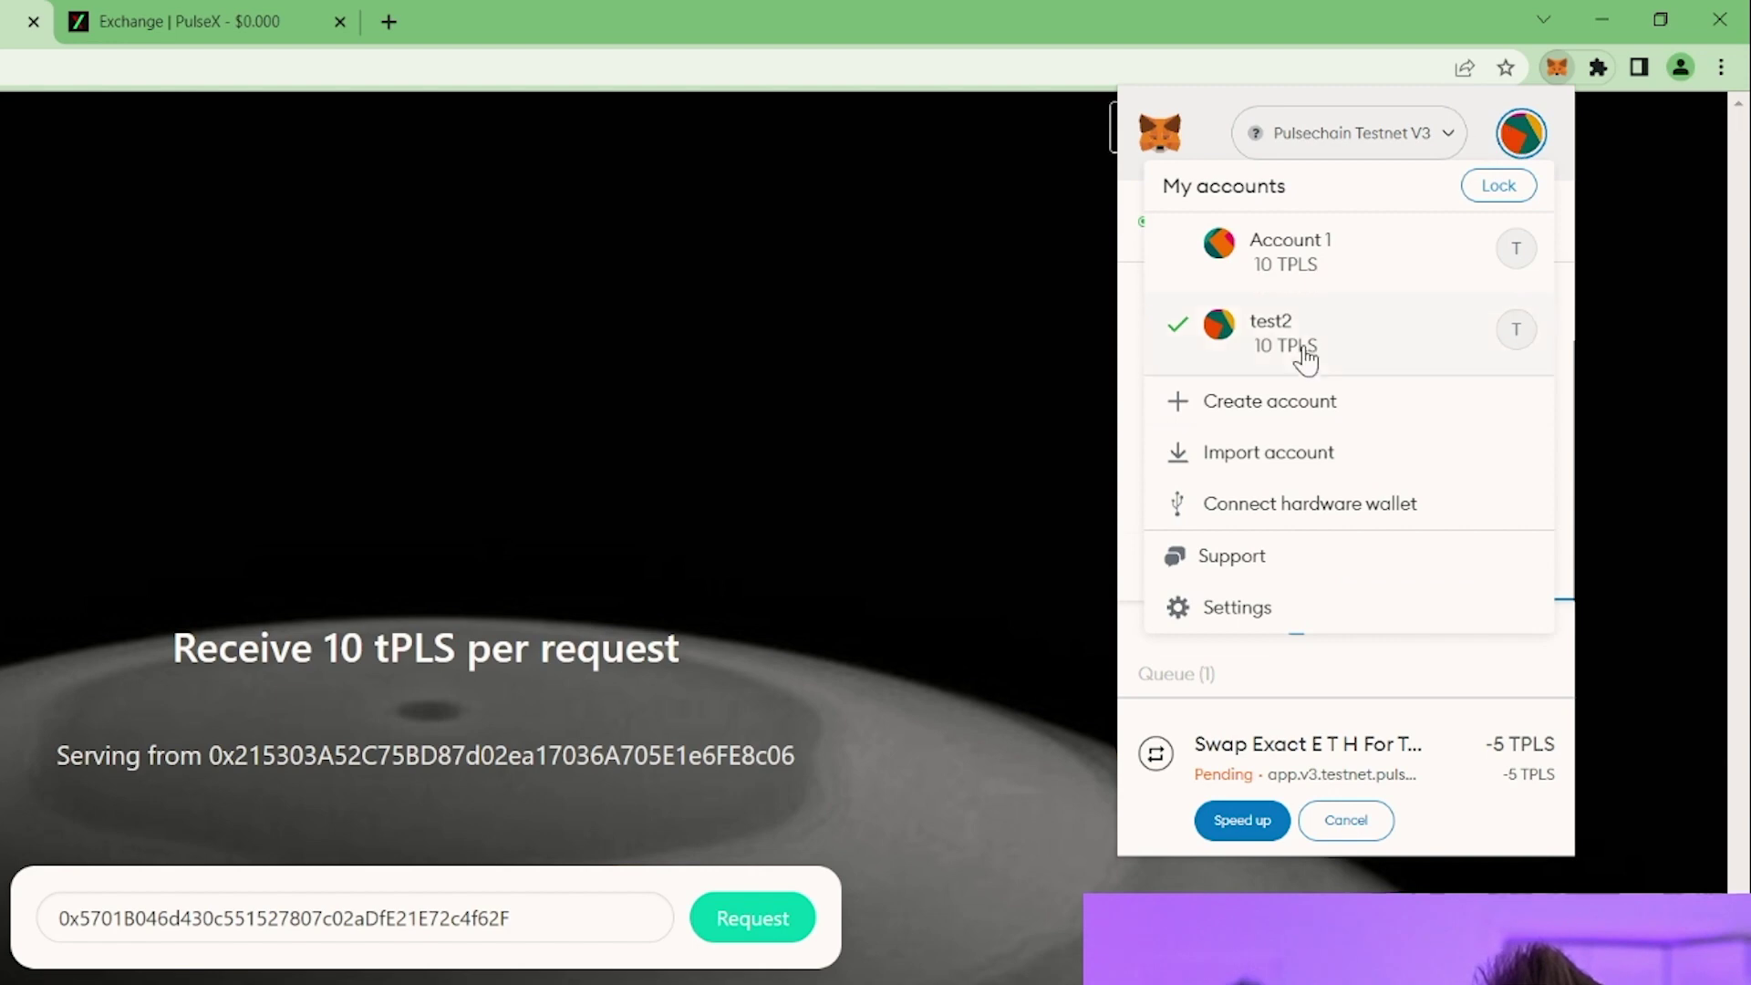
click(1273, 413)
text(test3)
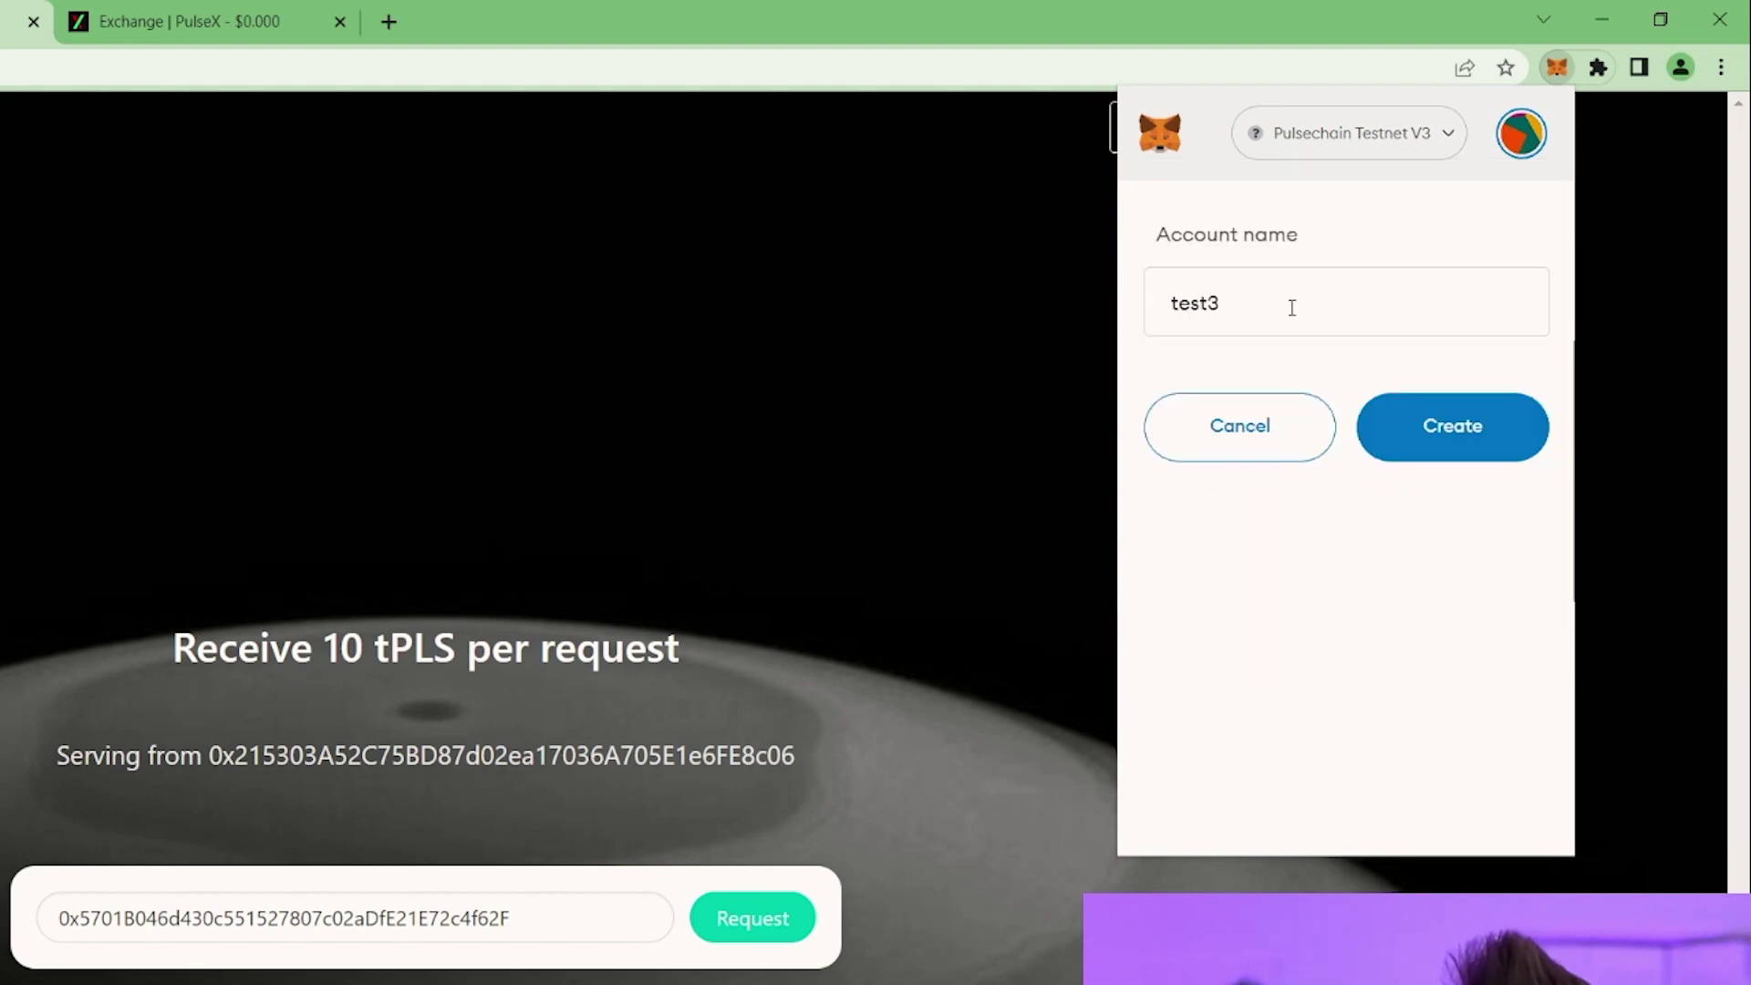
click(1432, 426)
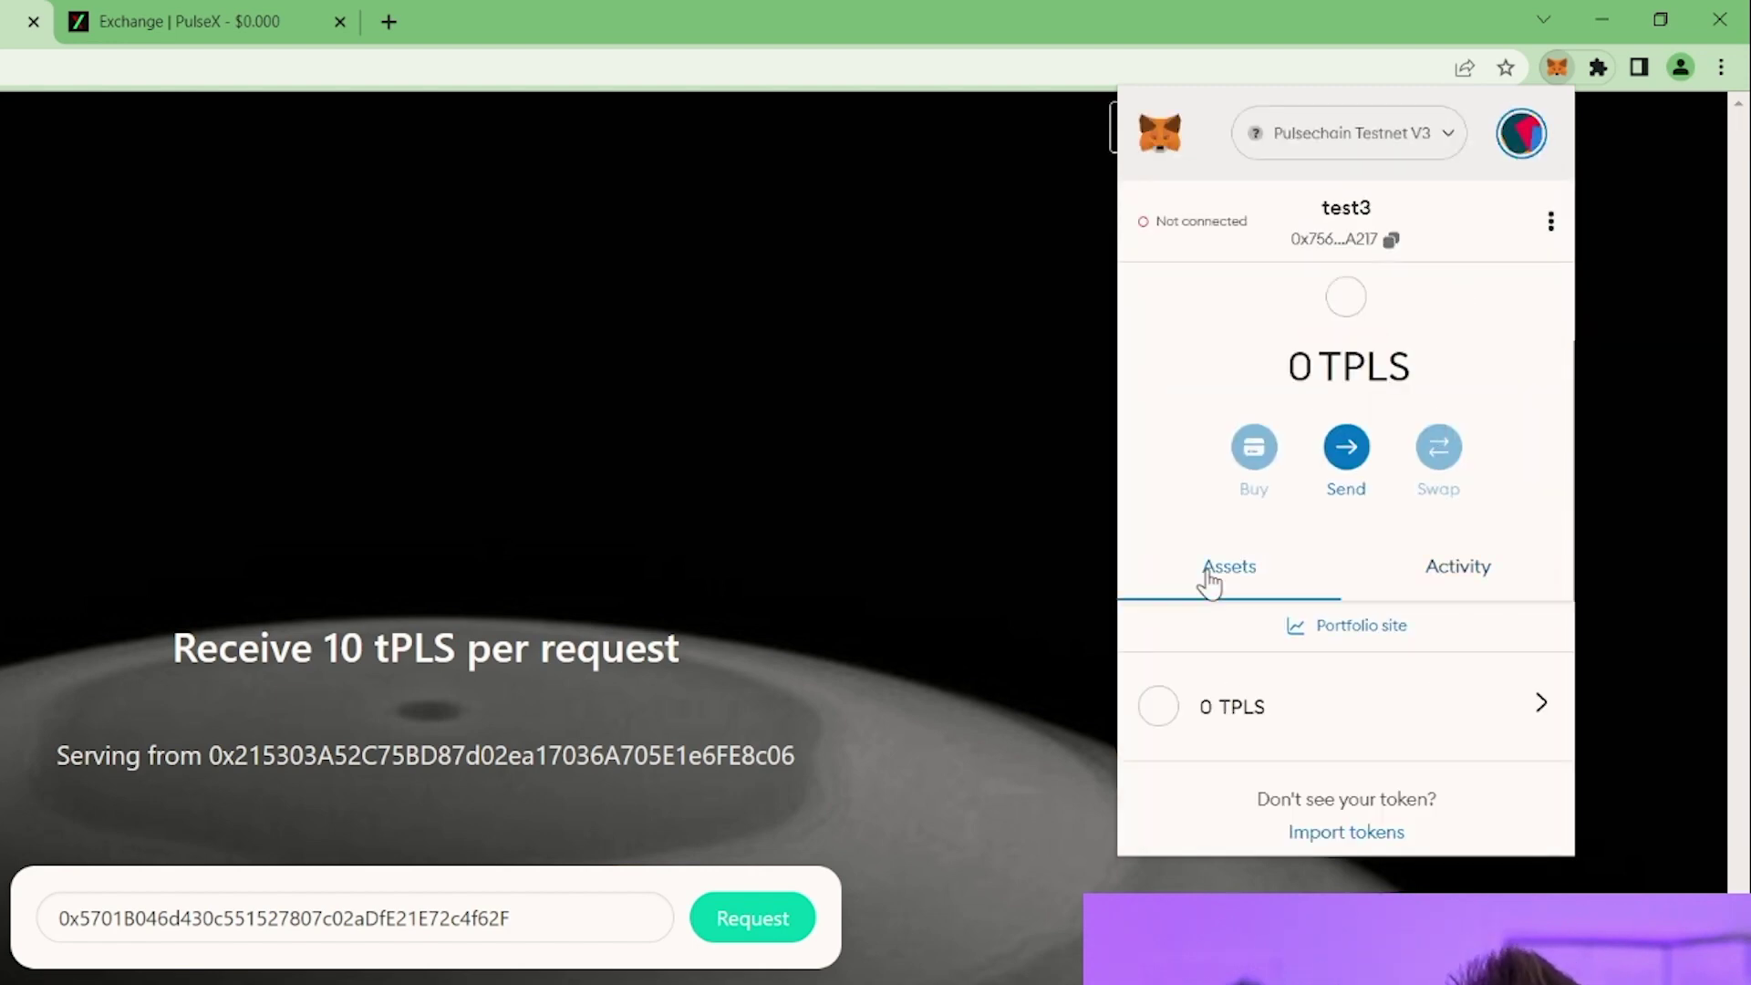
Try the faucet request again with the wallet address already in the field
click(631, 900)
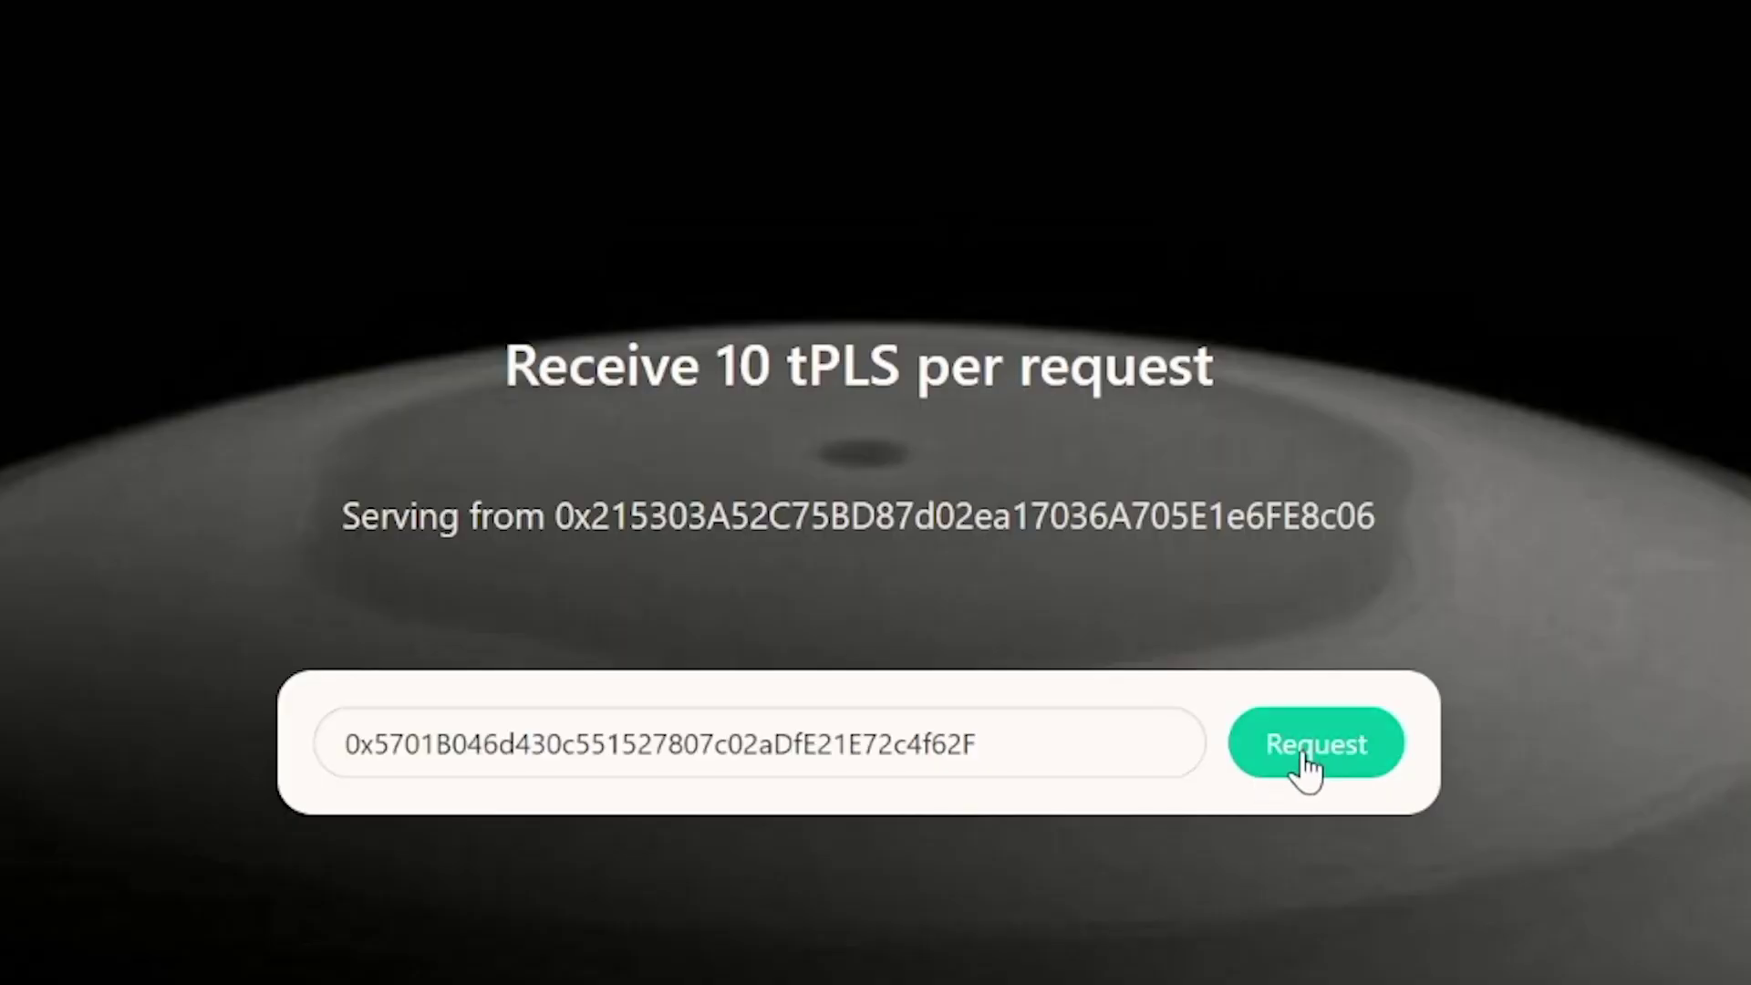
drag(536, 906, 479, 918)
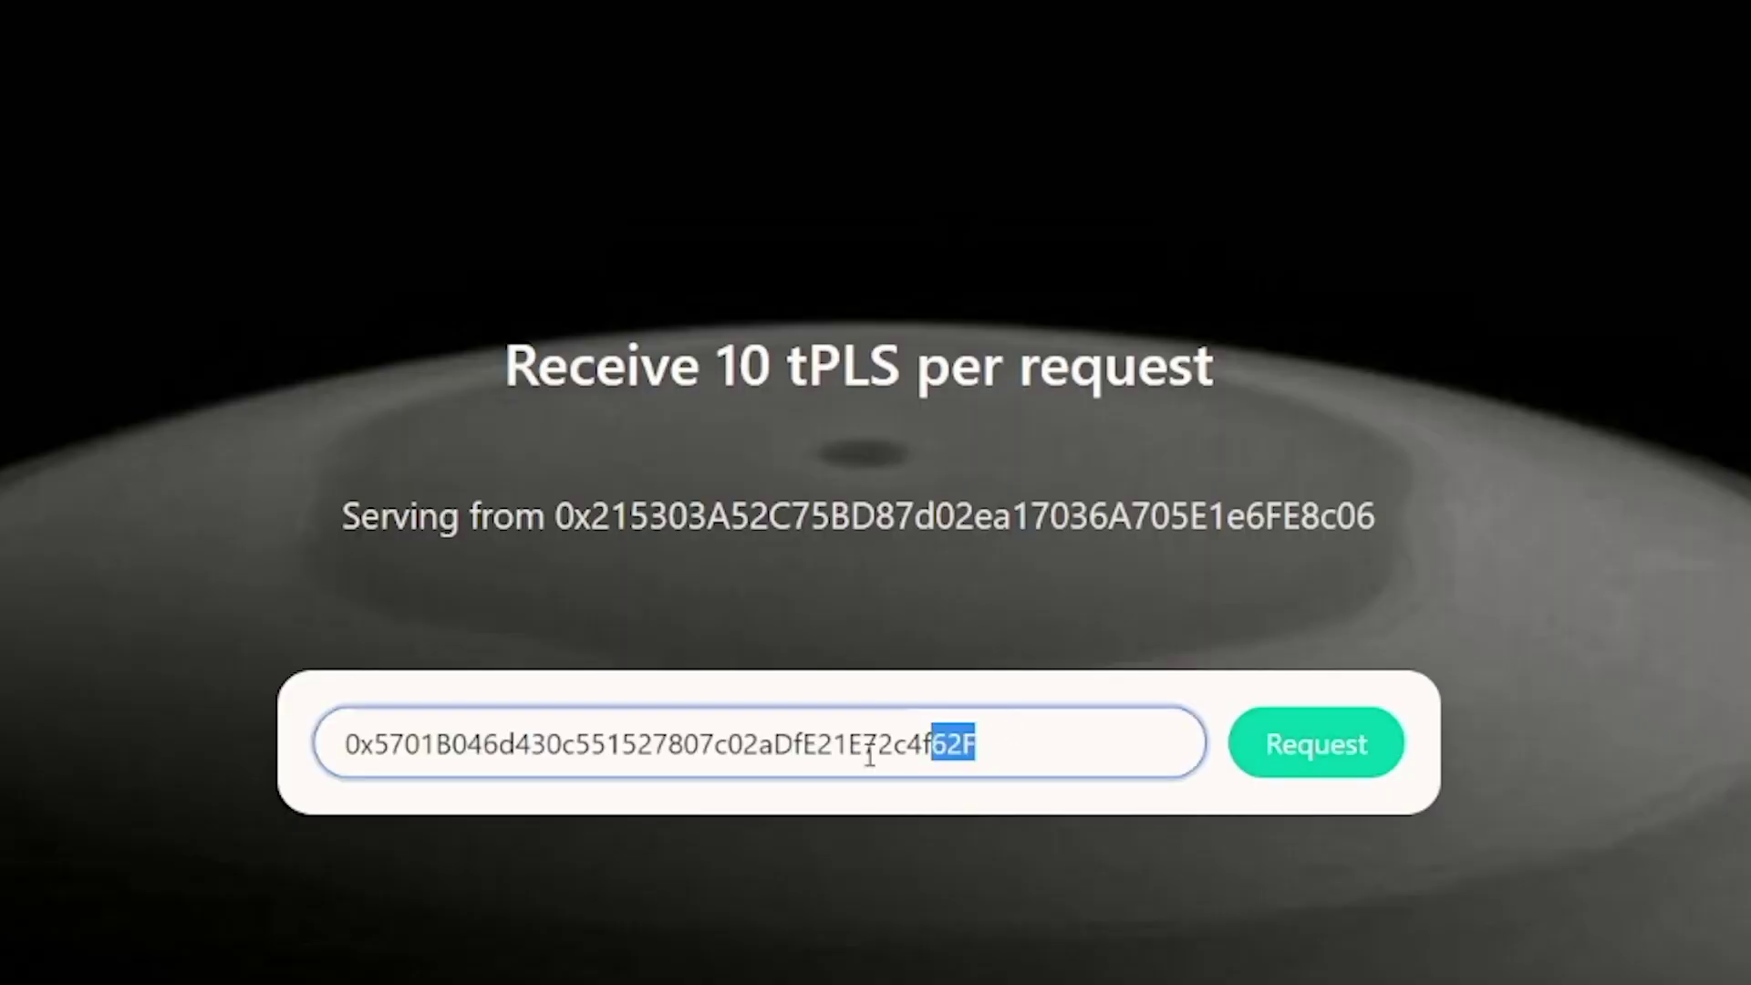
click(1310, 763)
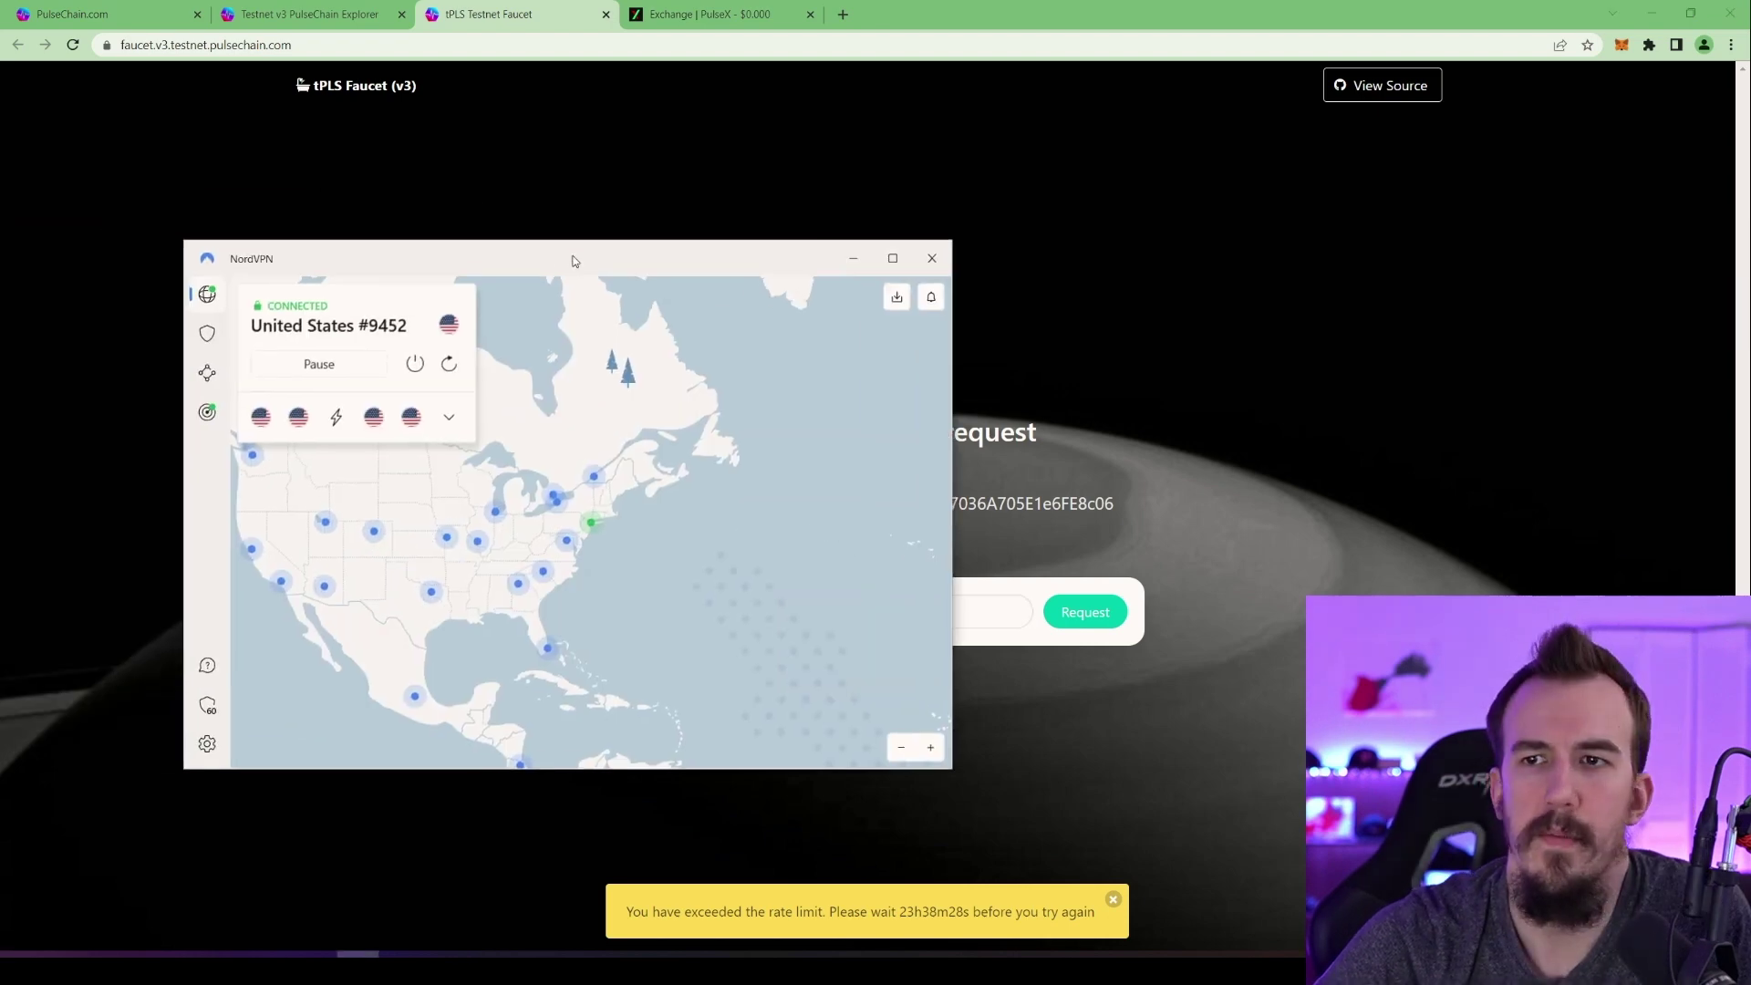
Switch the NordVPN connection to the Manassas server in the United States and return to the faucet page
drag(410, 242, 303, 203)
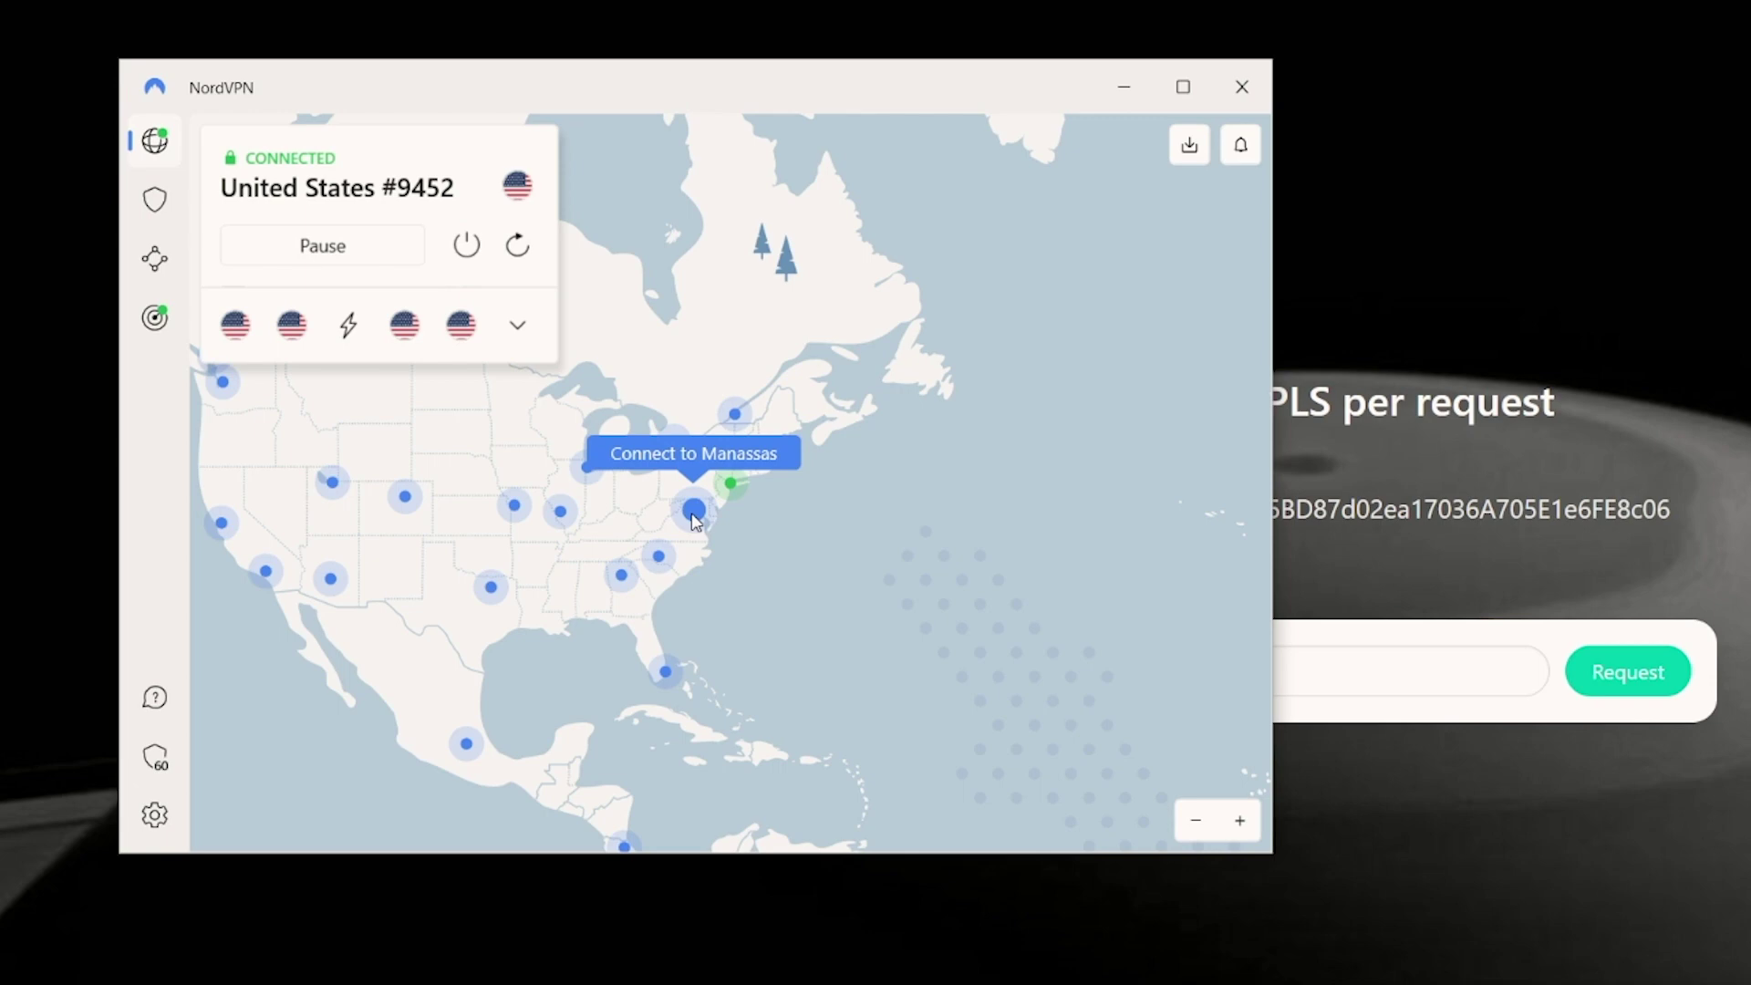
click(694, 511)
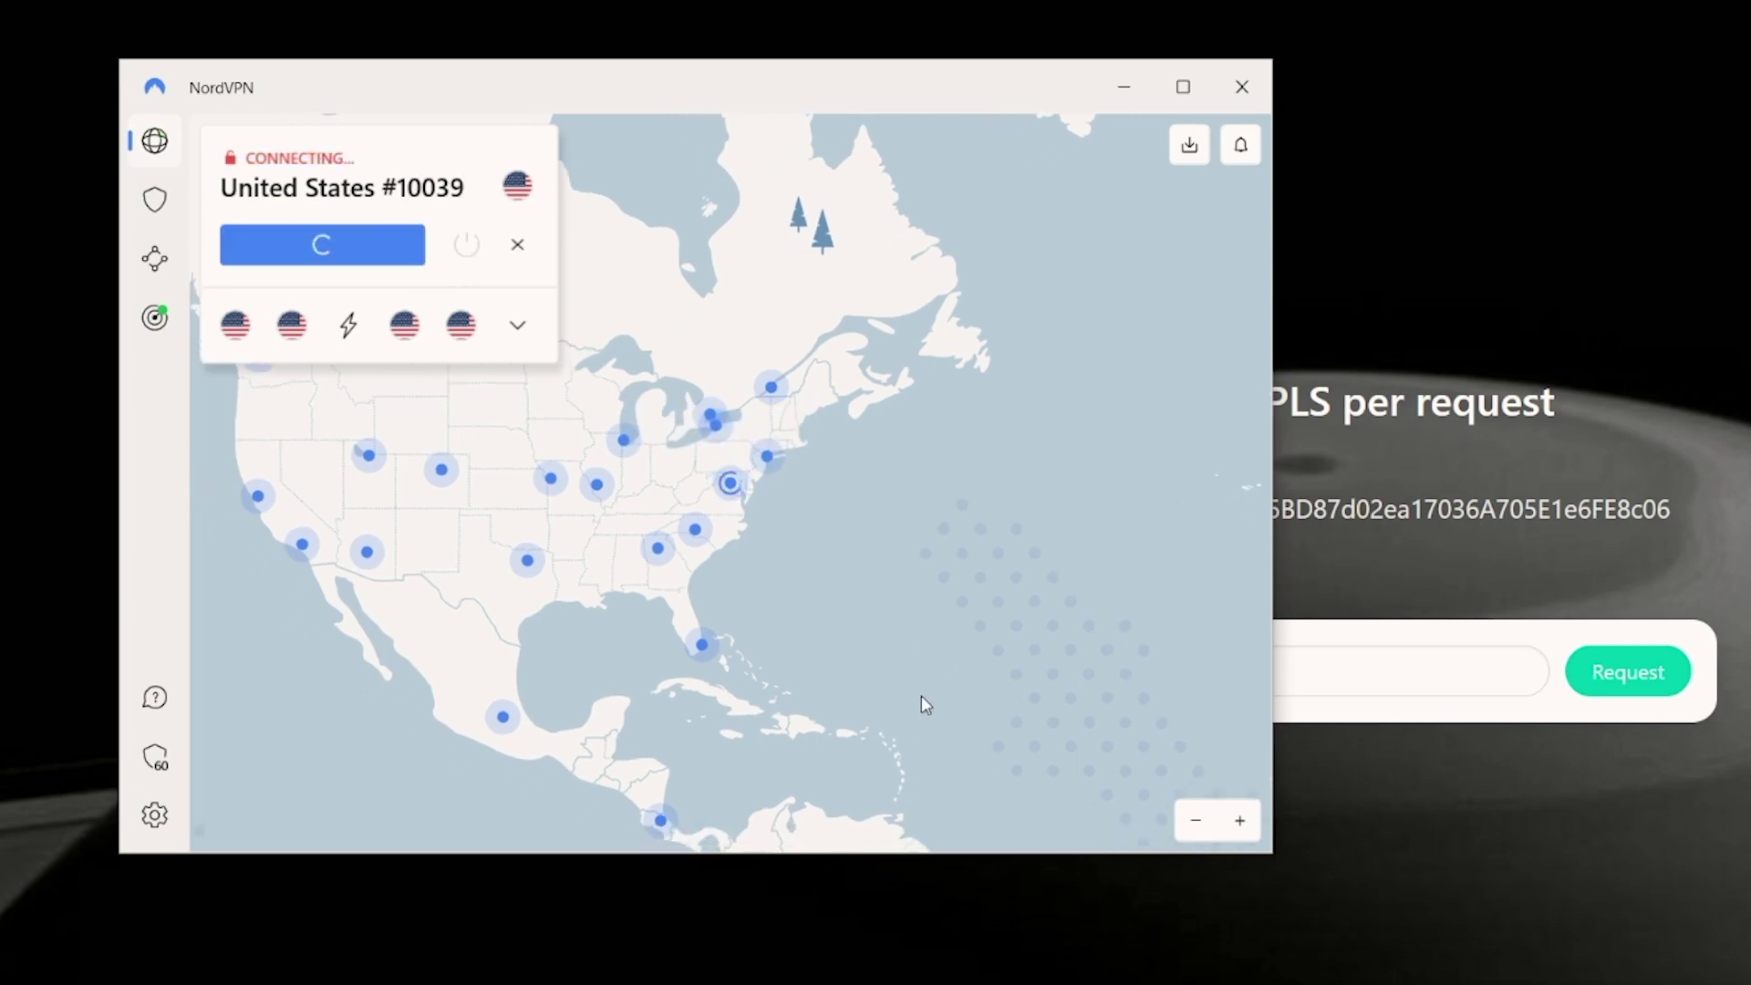
key(super+Down)
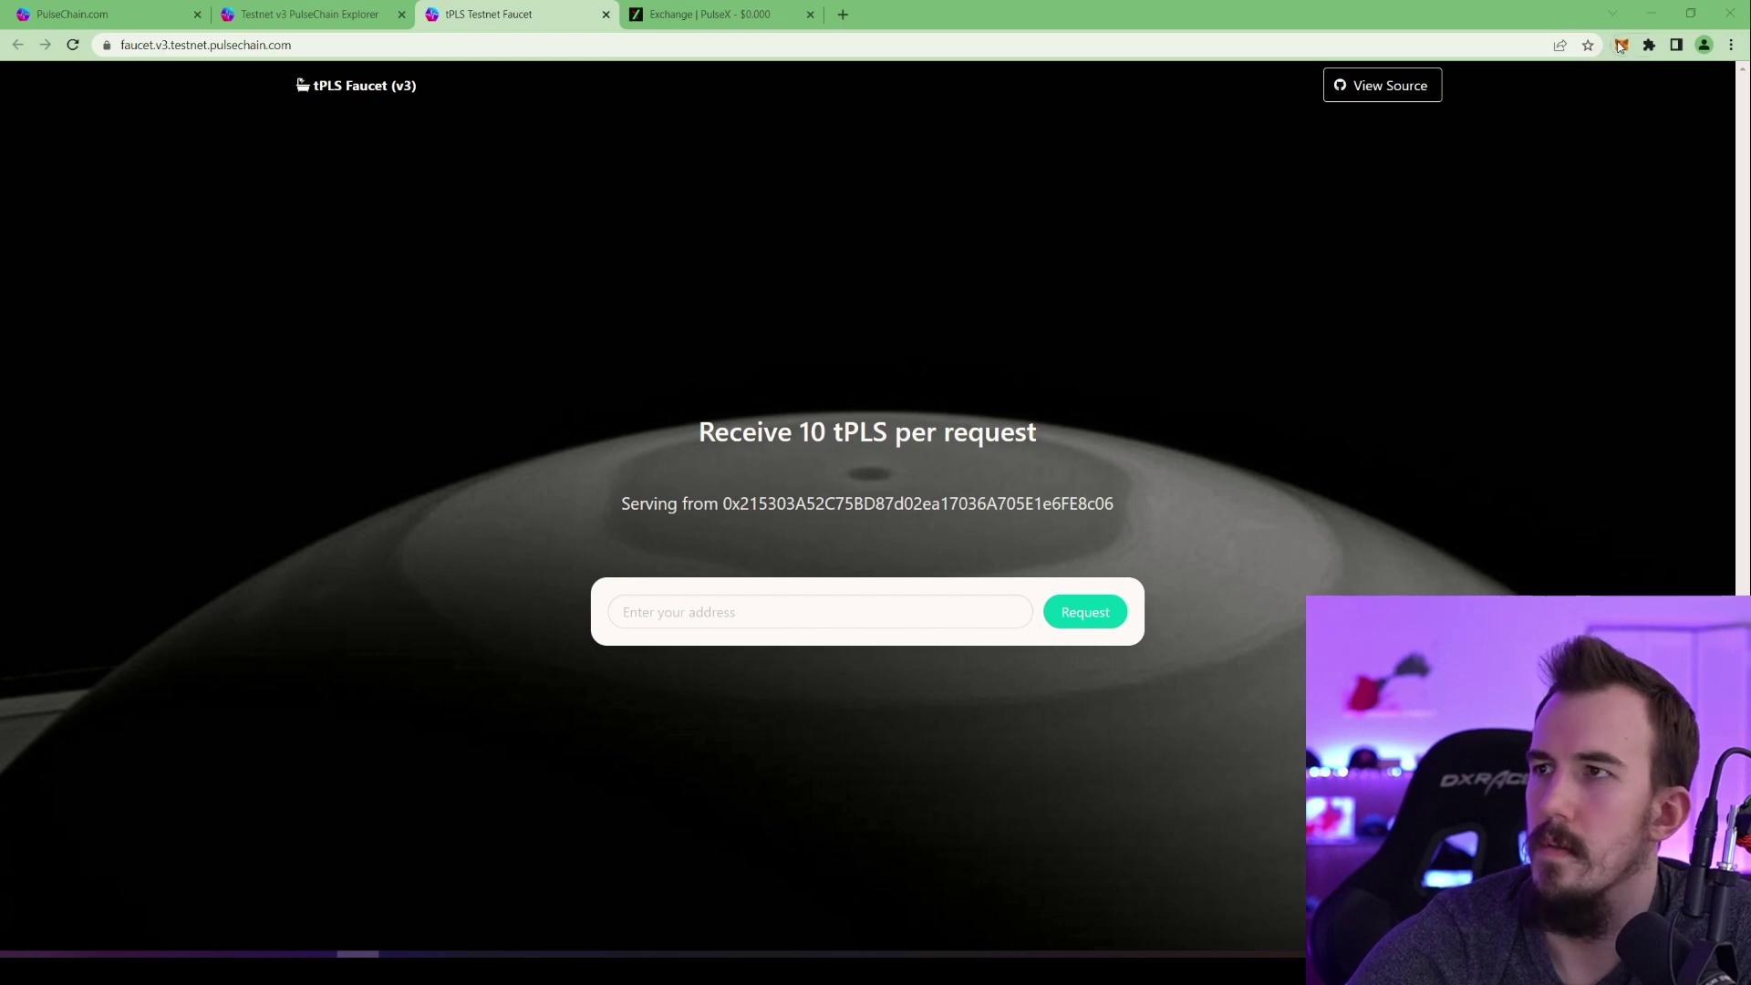
Connect the test3 MetaMask account to the faucet and request 10 tPLS for its wallet address
key(alt+shift+m)
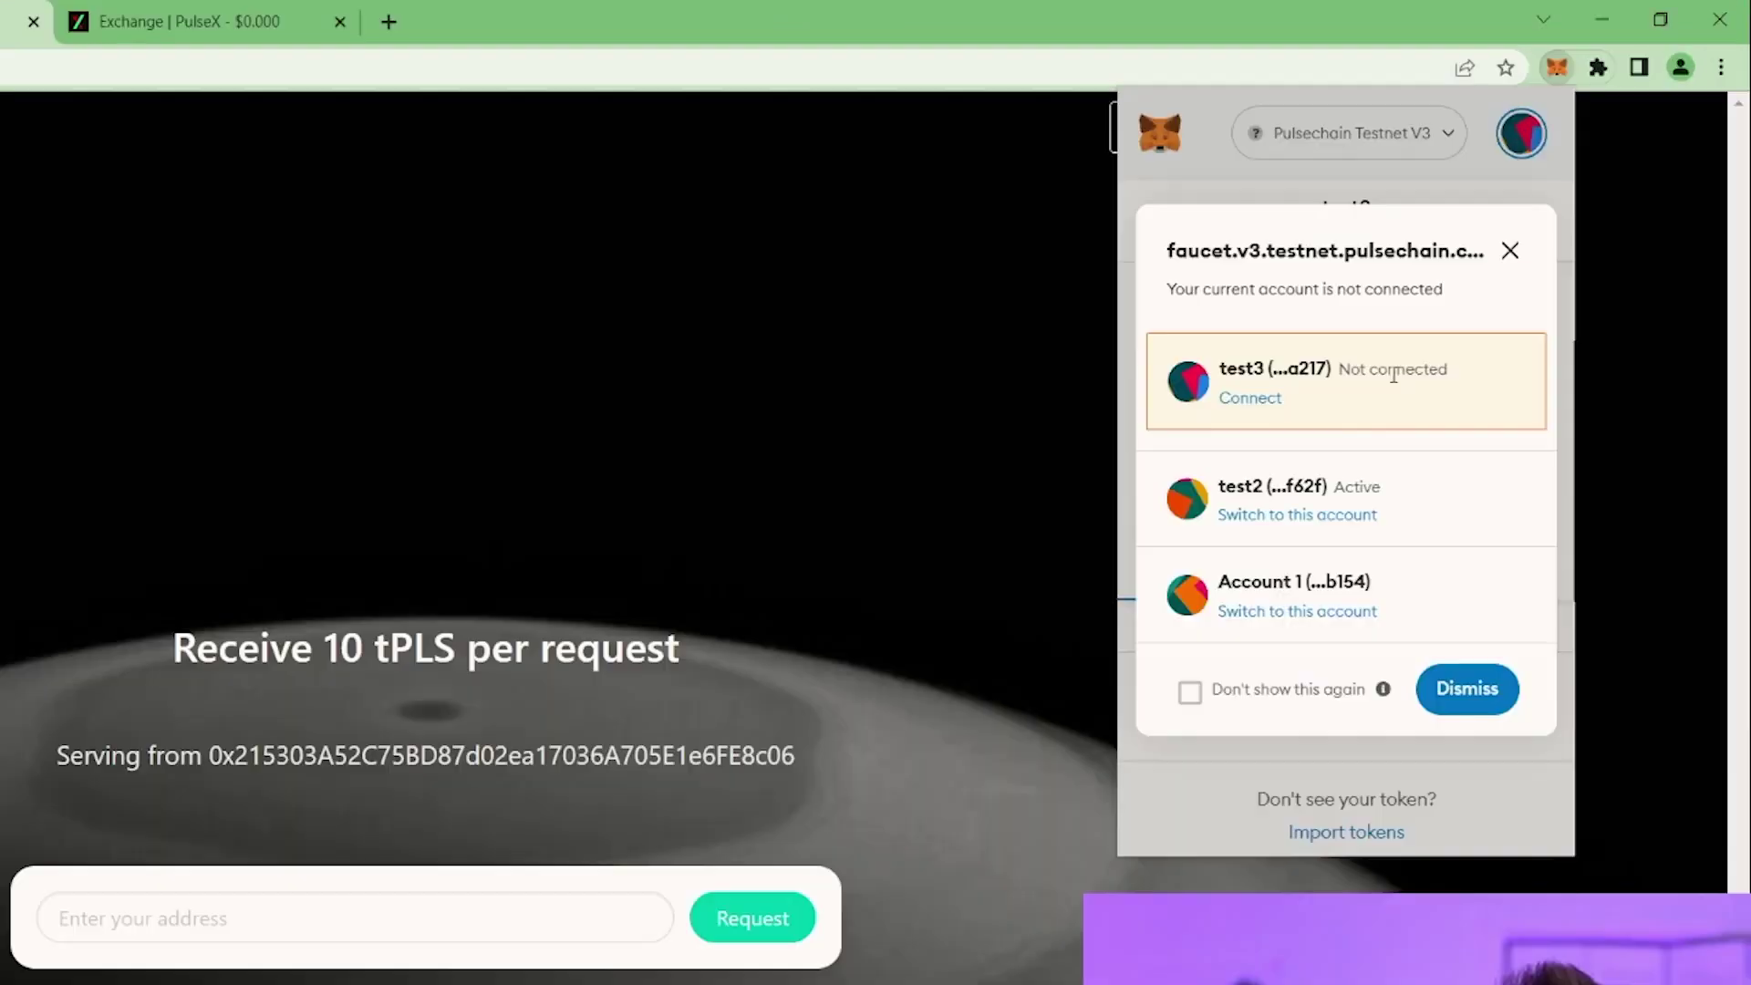
click(1253, 402)
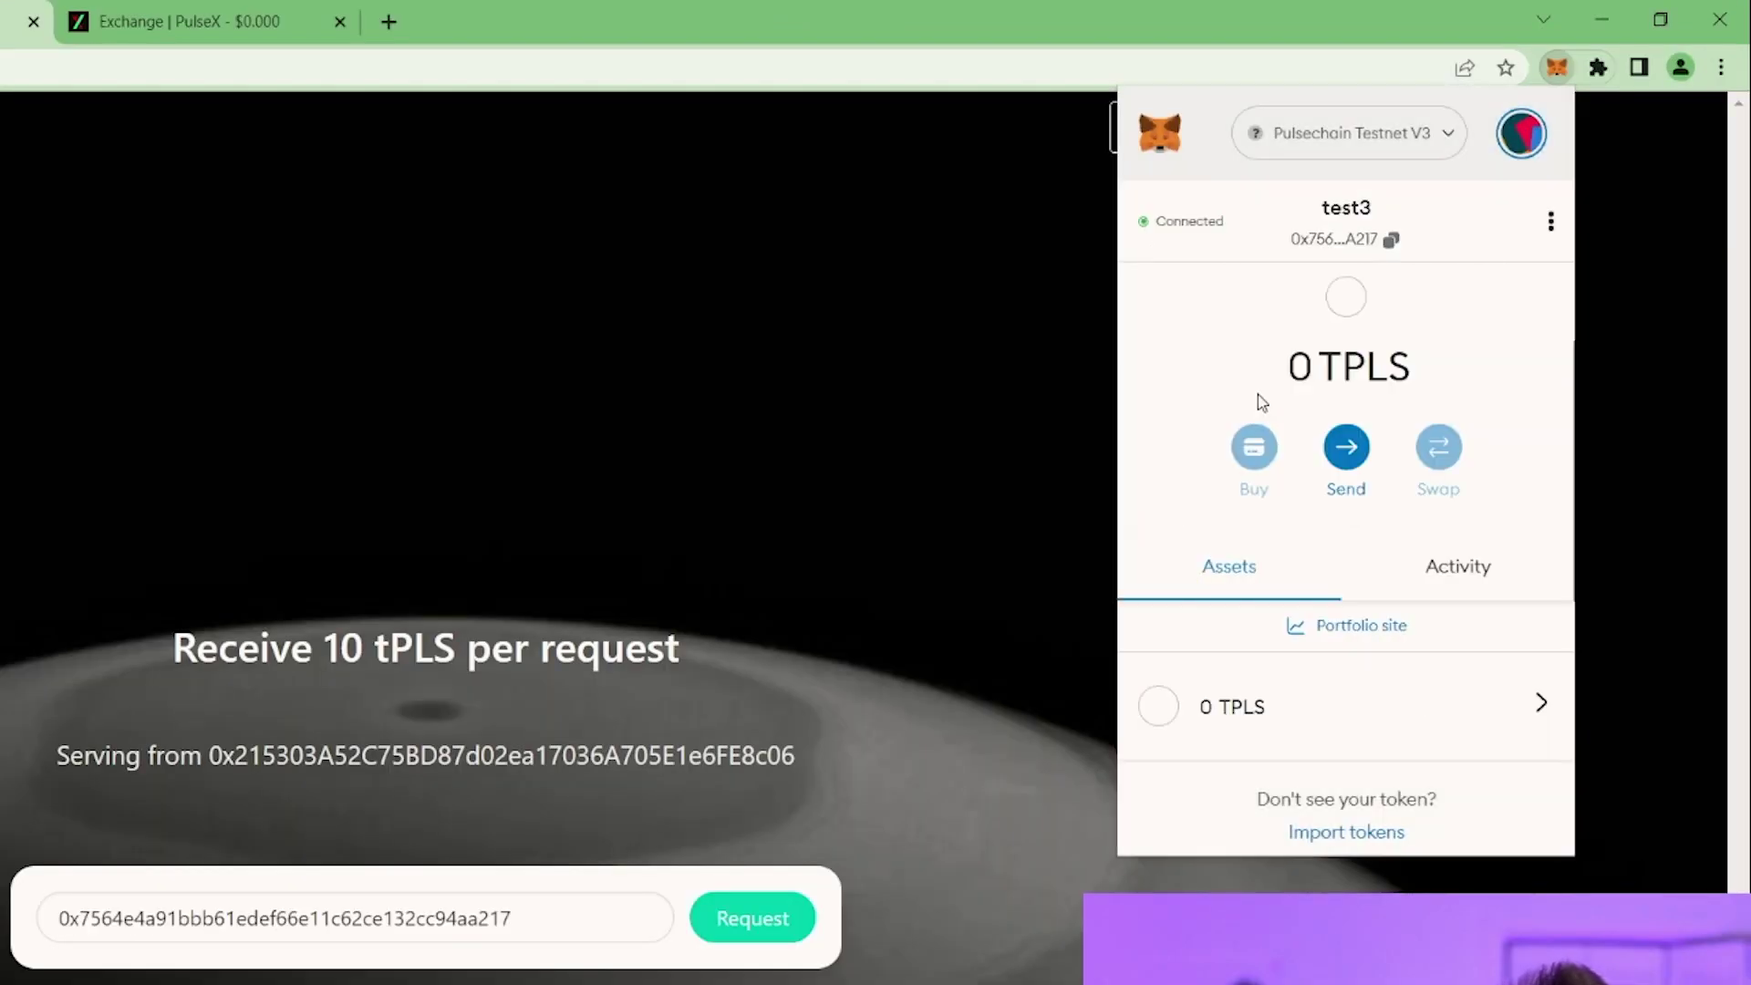
click(231, 918)
double_click(231, 919)
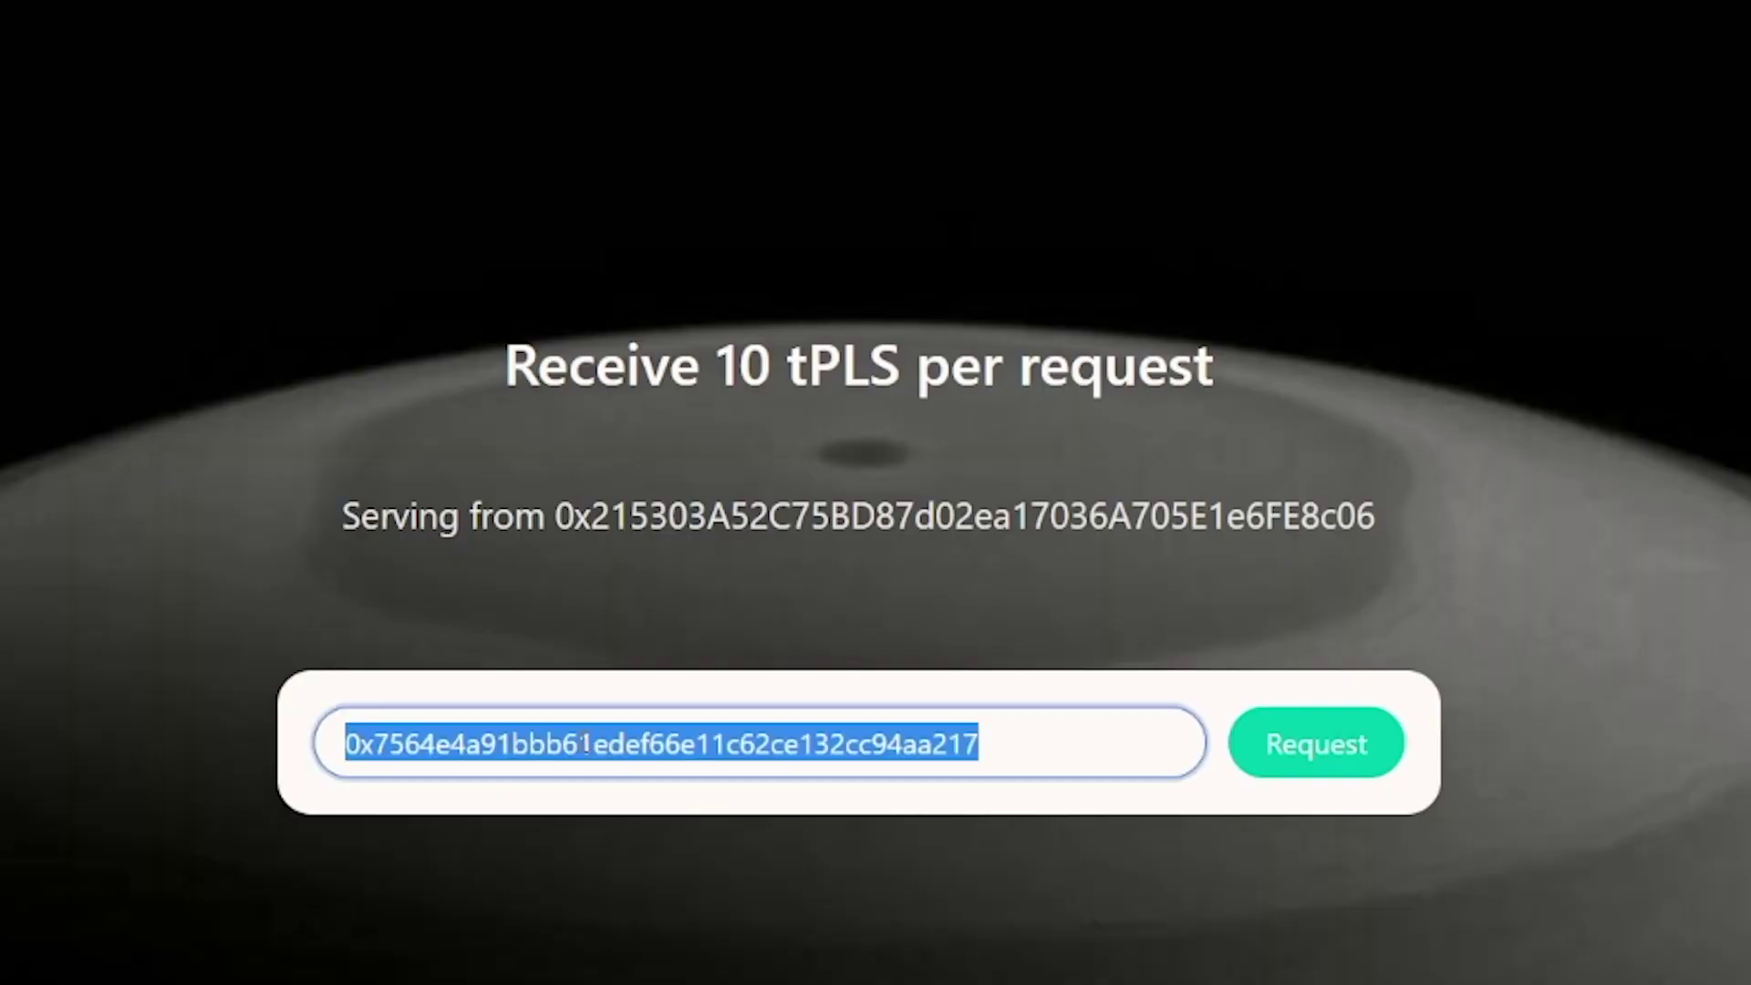
key(ctrl+v)
click(1341, 754)
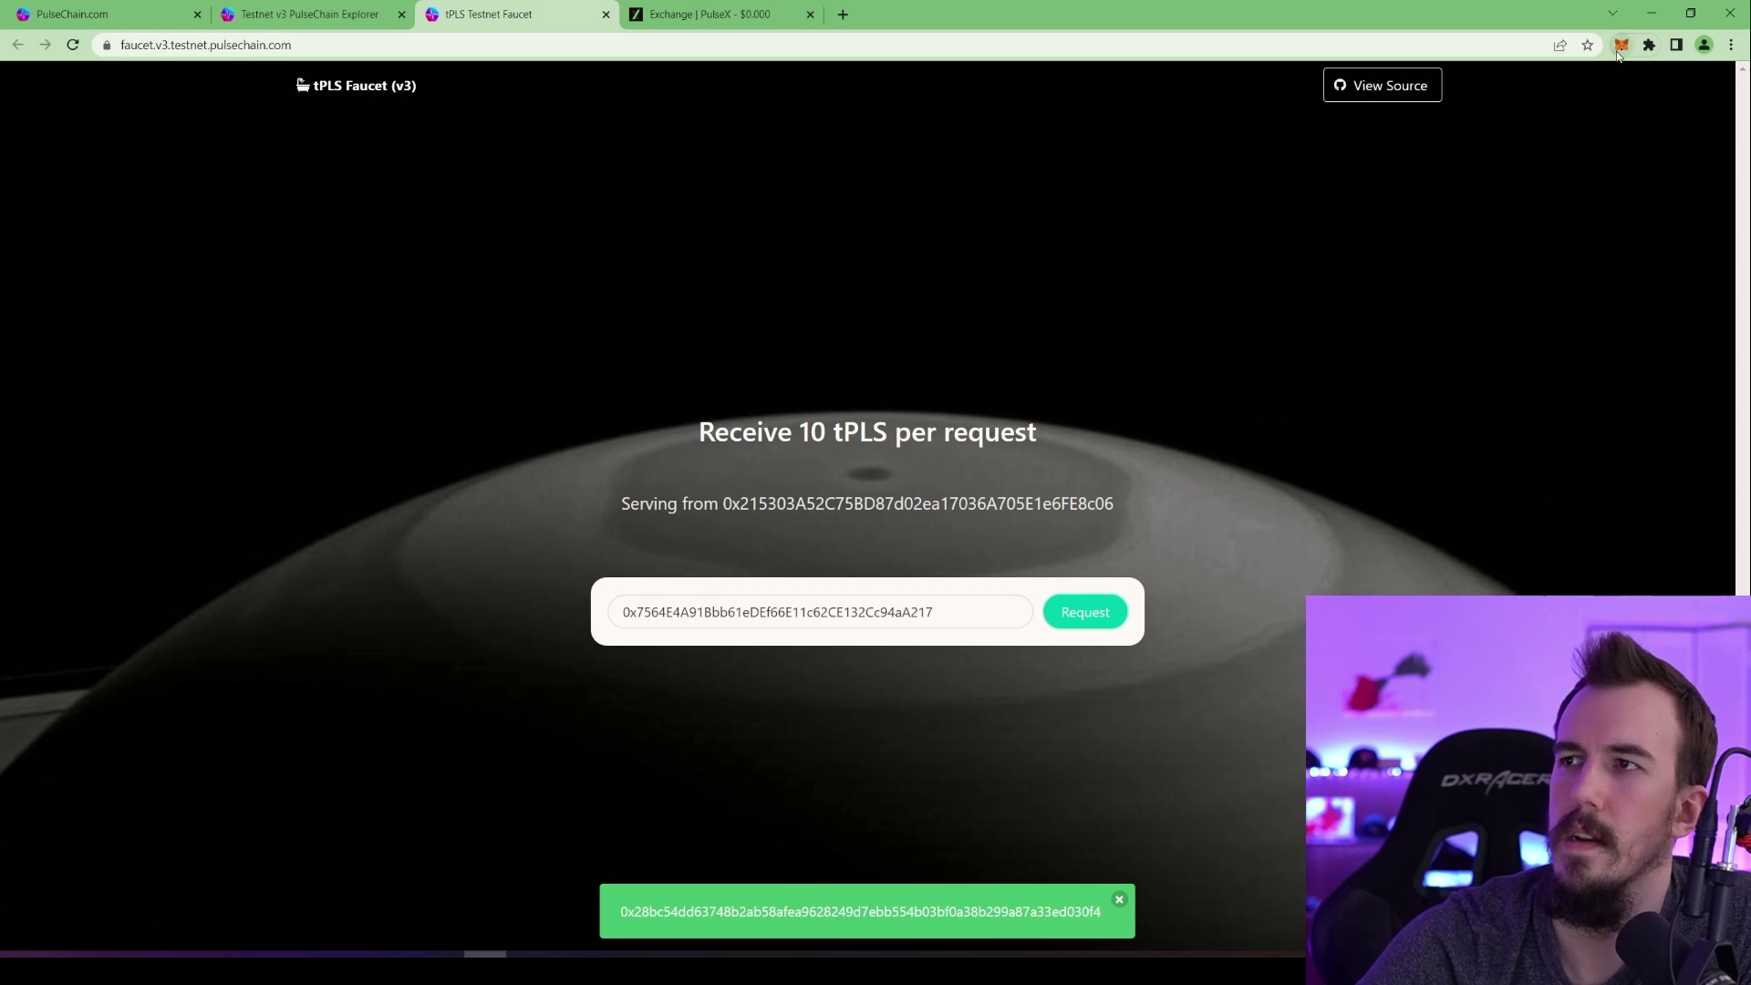
click(1621, 45)
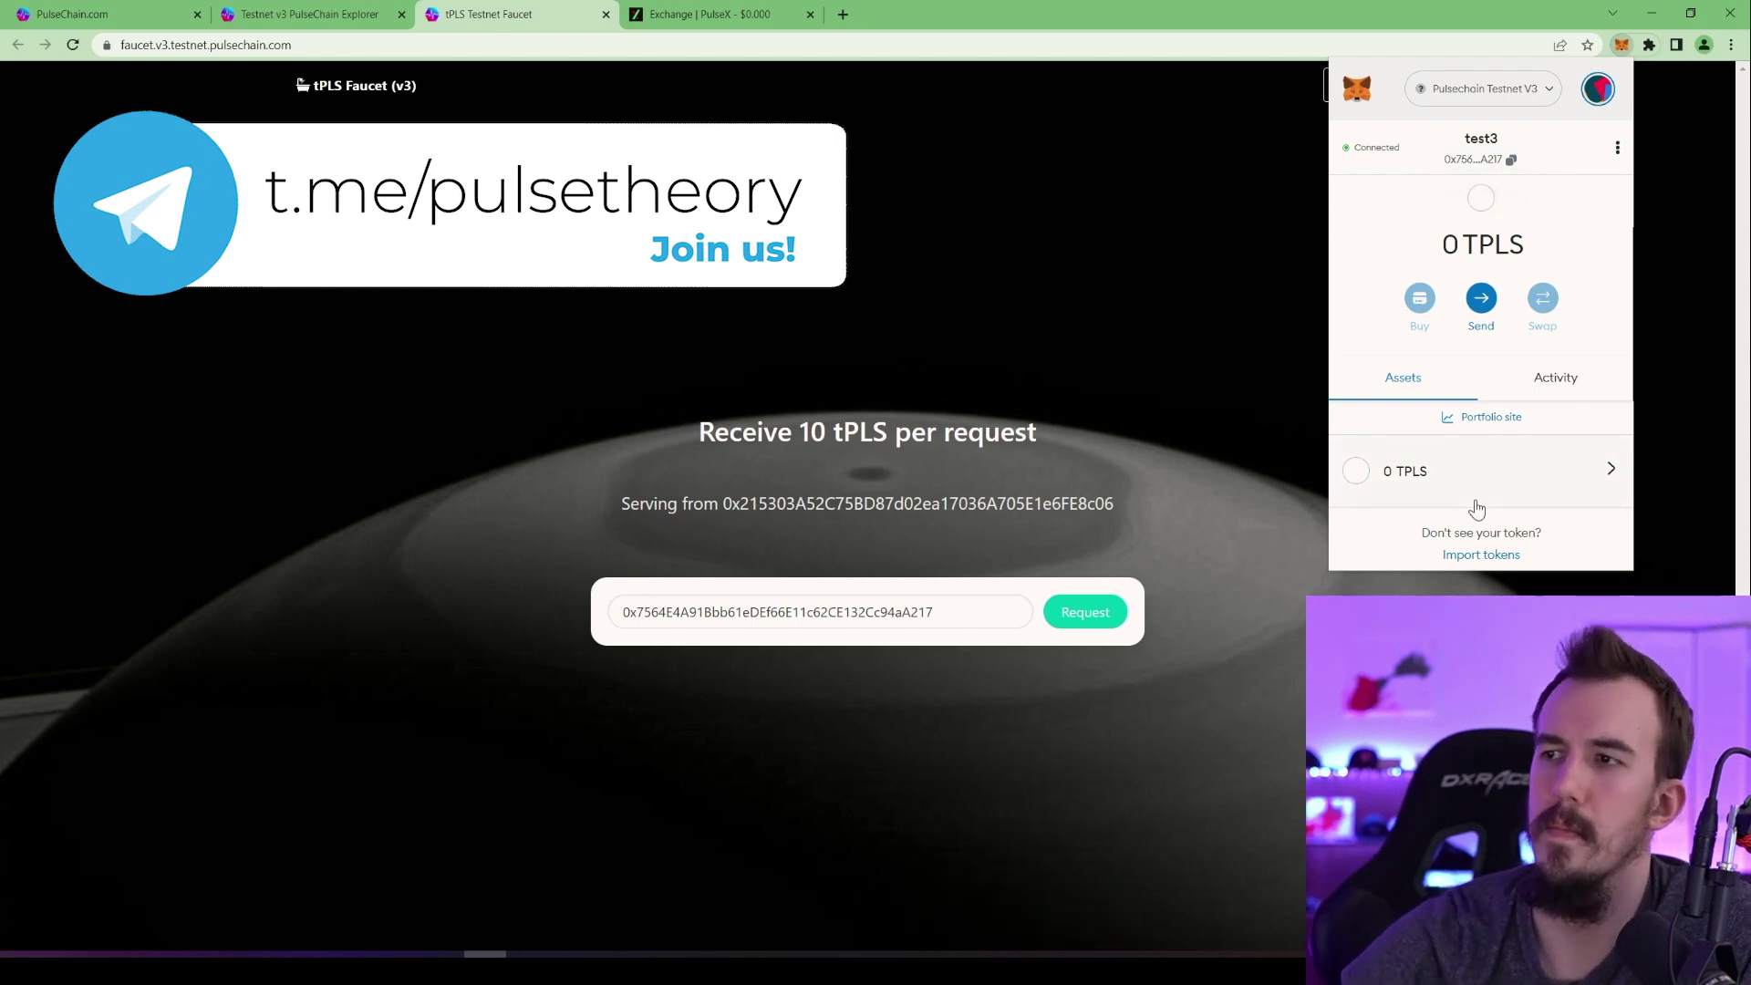
Open the Sacrifice Checker from the testnet explorer's list of apps
key(ctrl+shift+Tab)
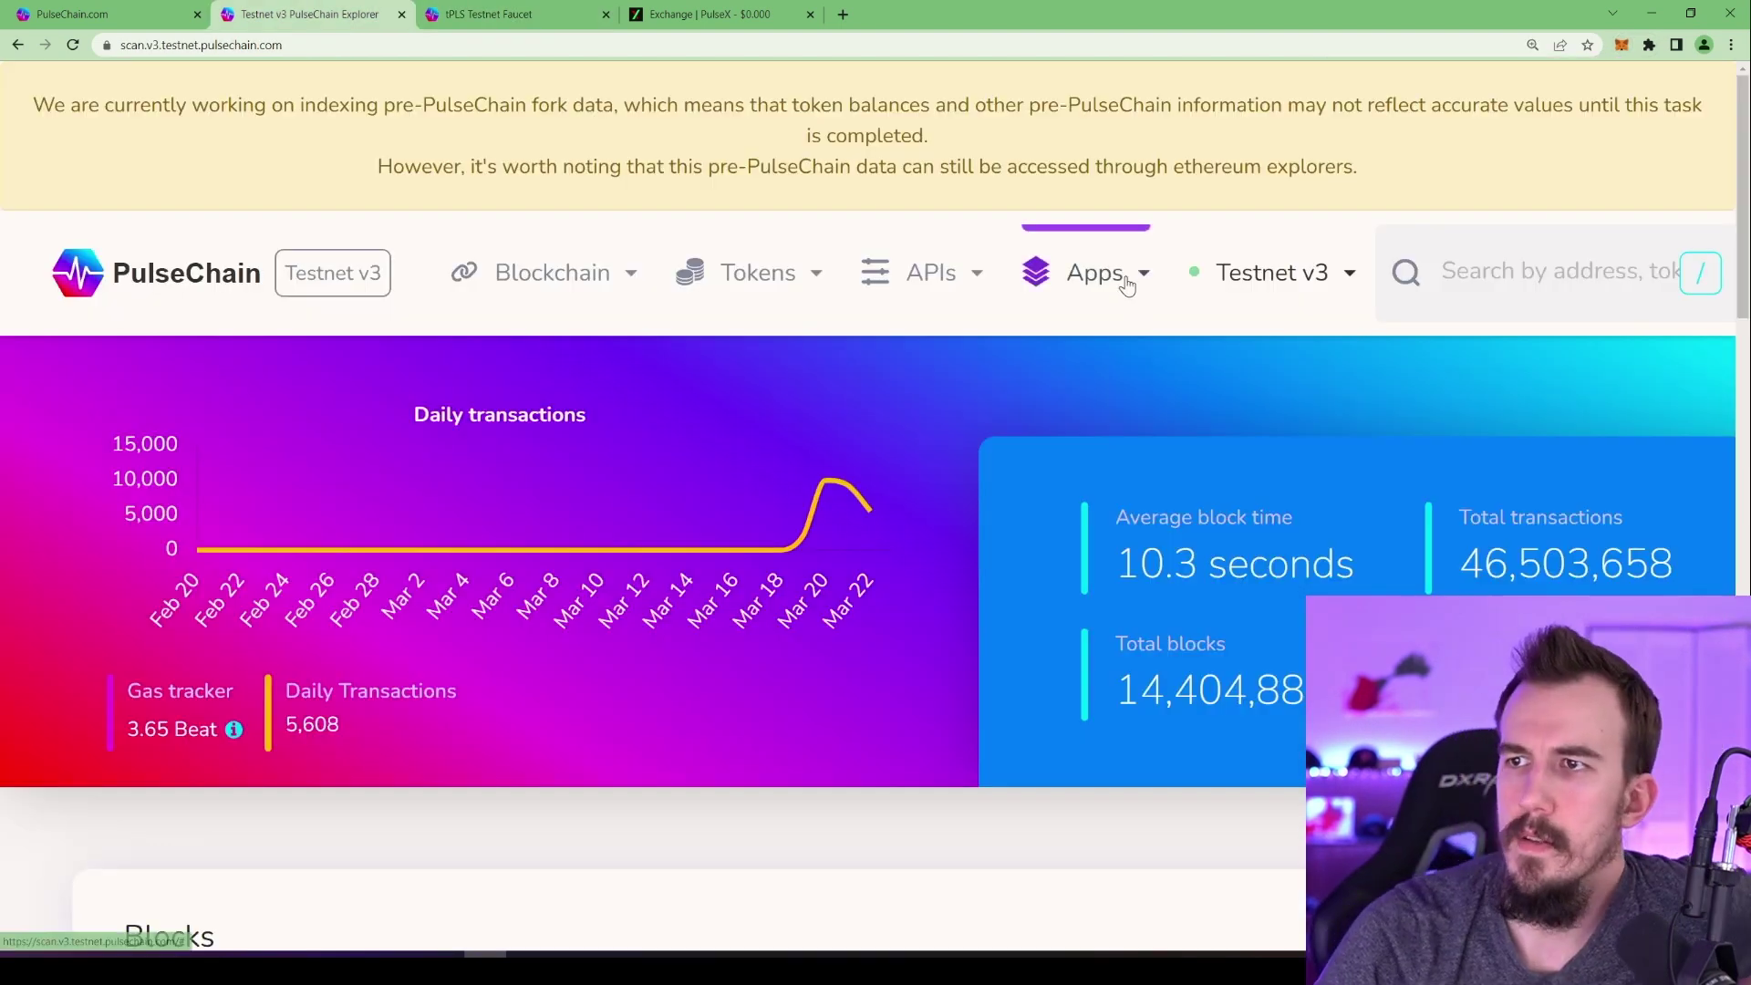
click(1125, 273)
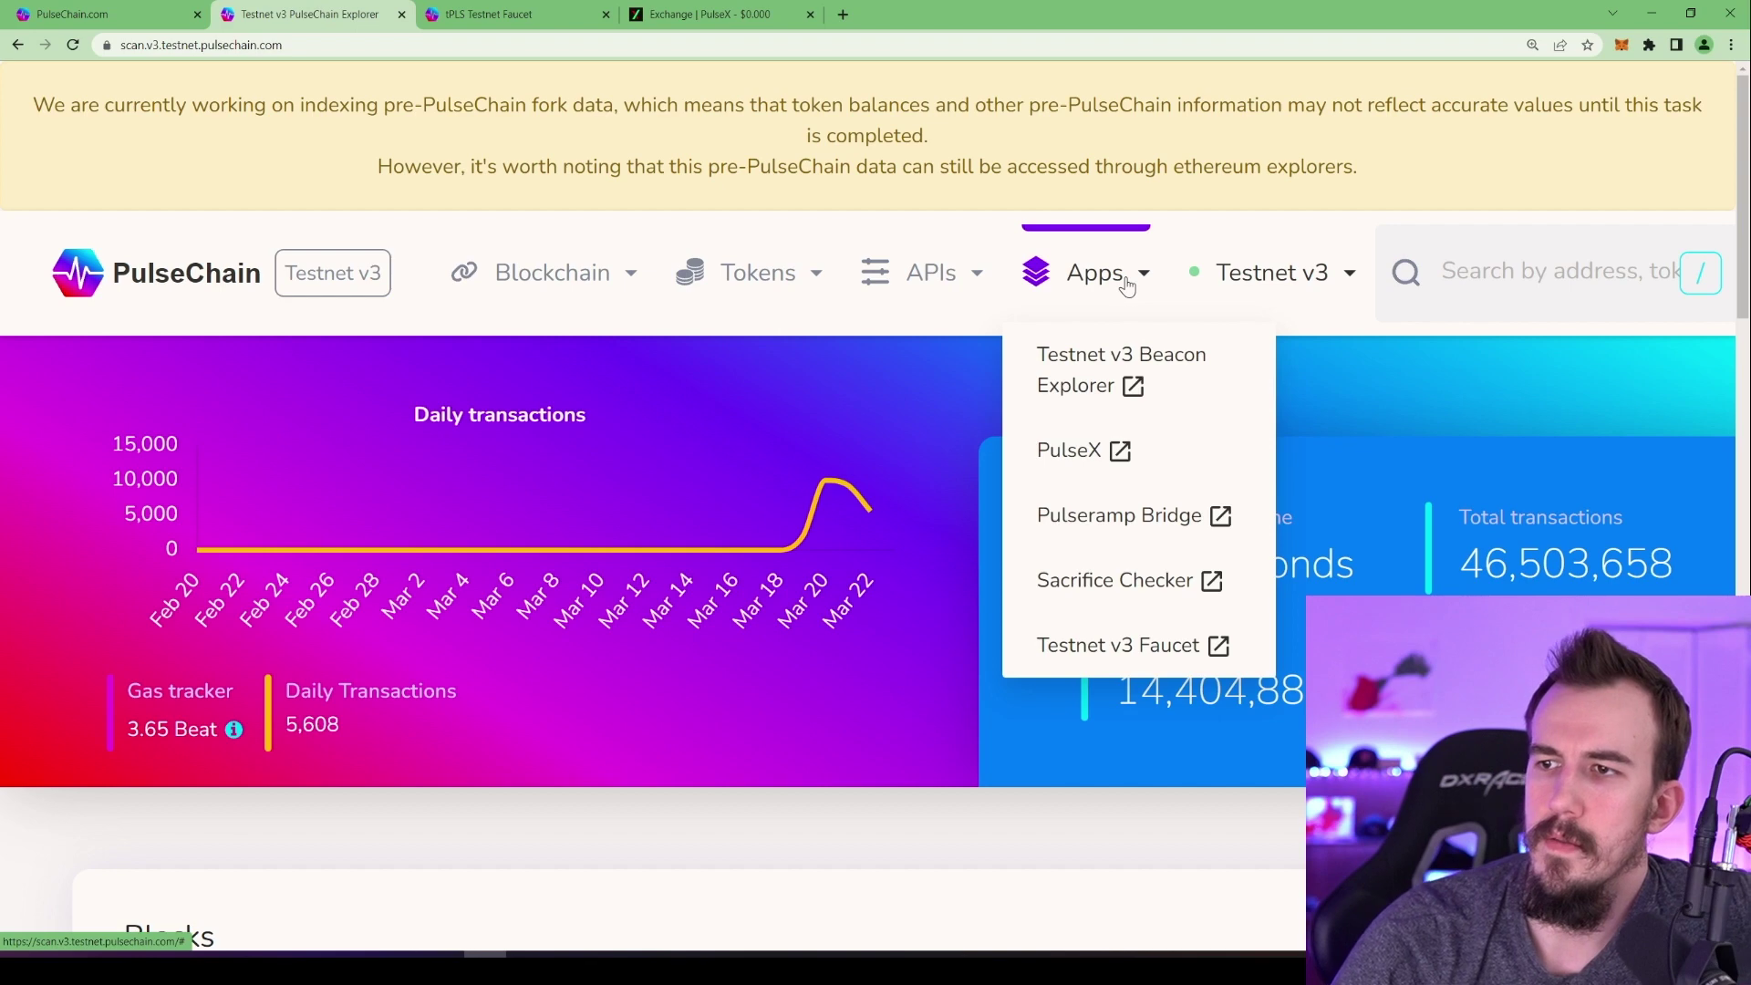
click(1099, 588)
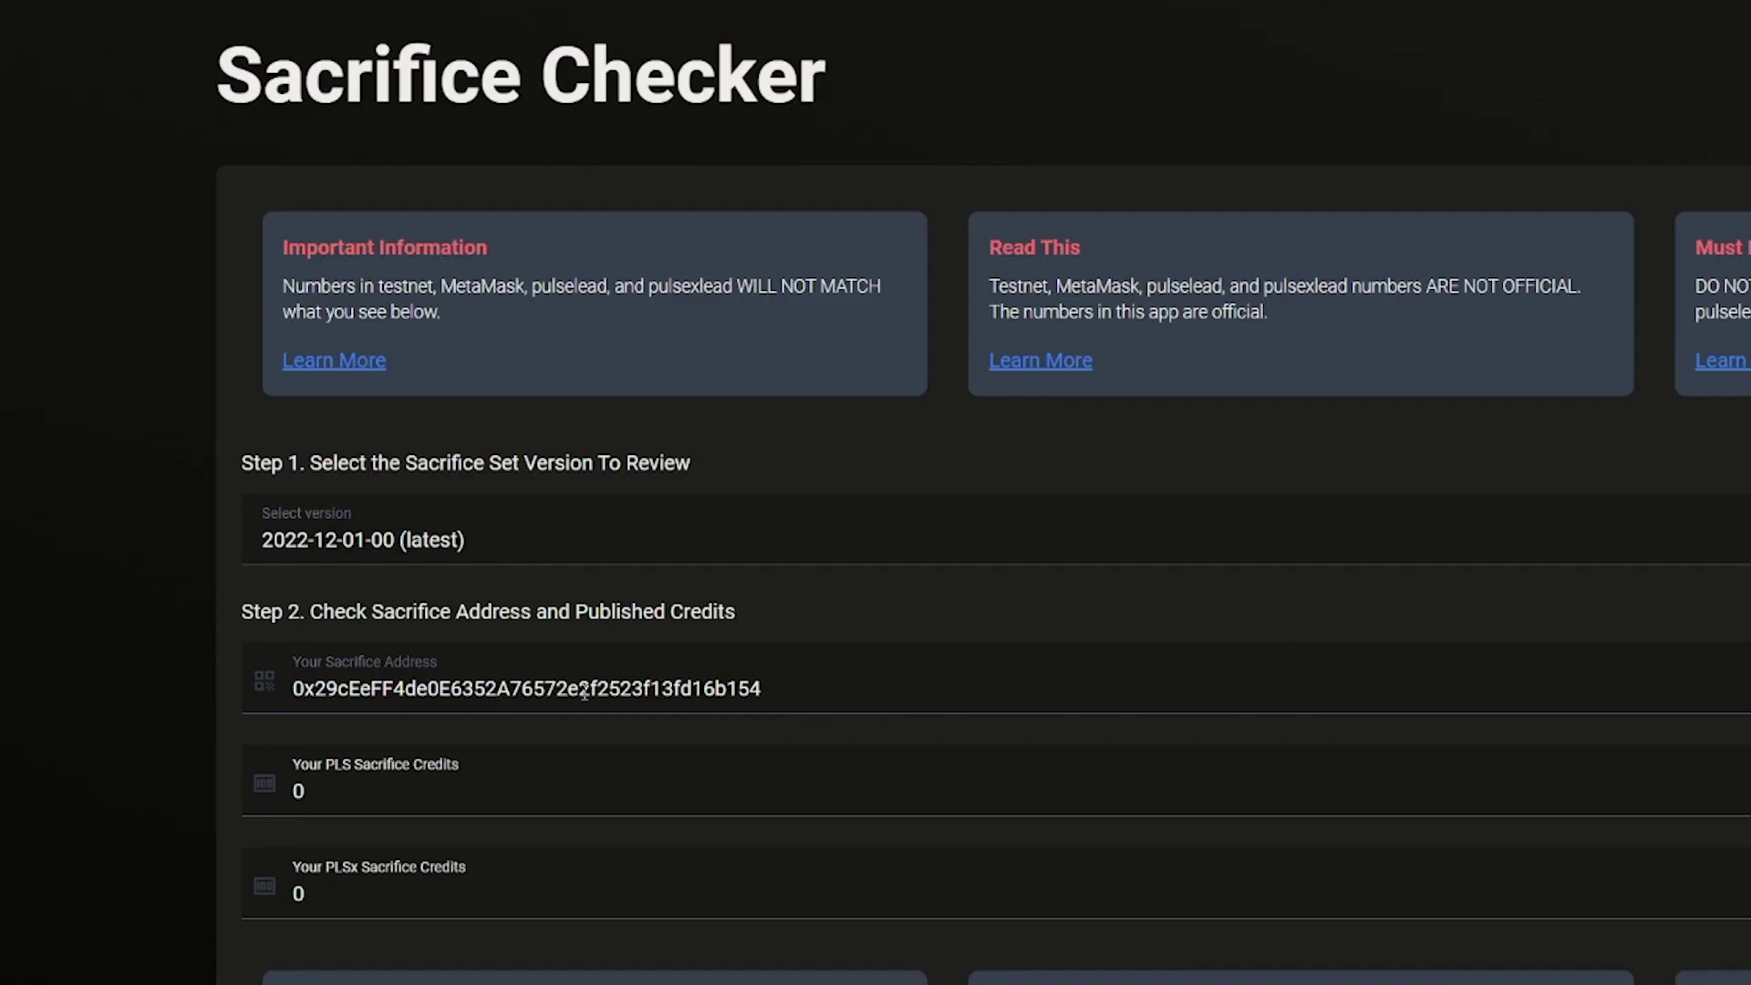
Replace the sacrifice address with the test3 account's address and review its published PLS and PLSX credits
drag(768, 689, 272, 696)
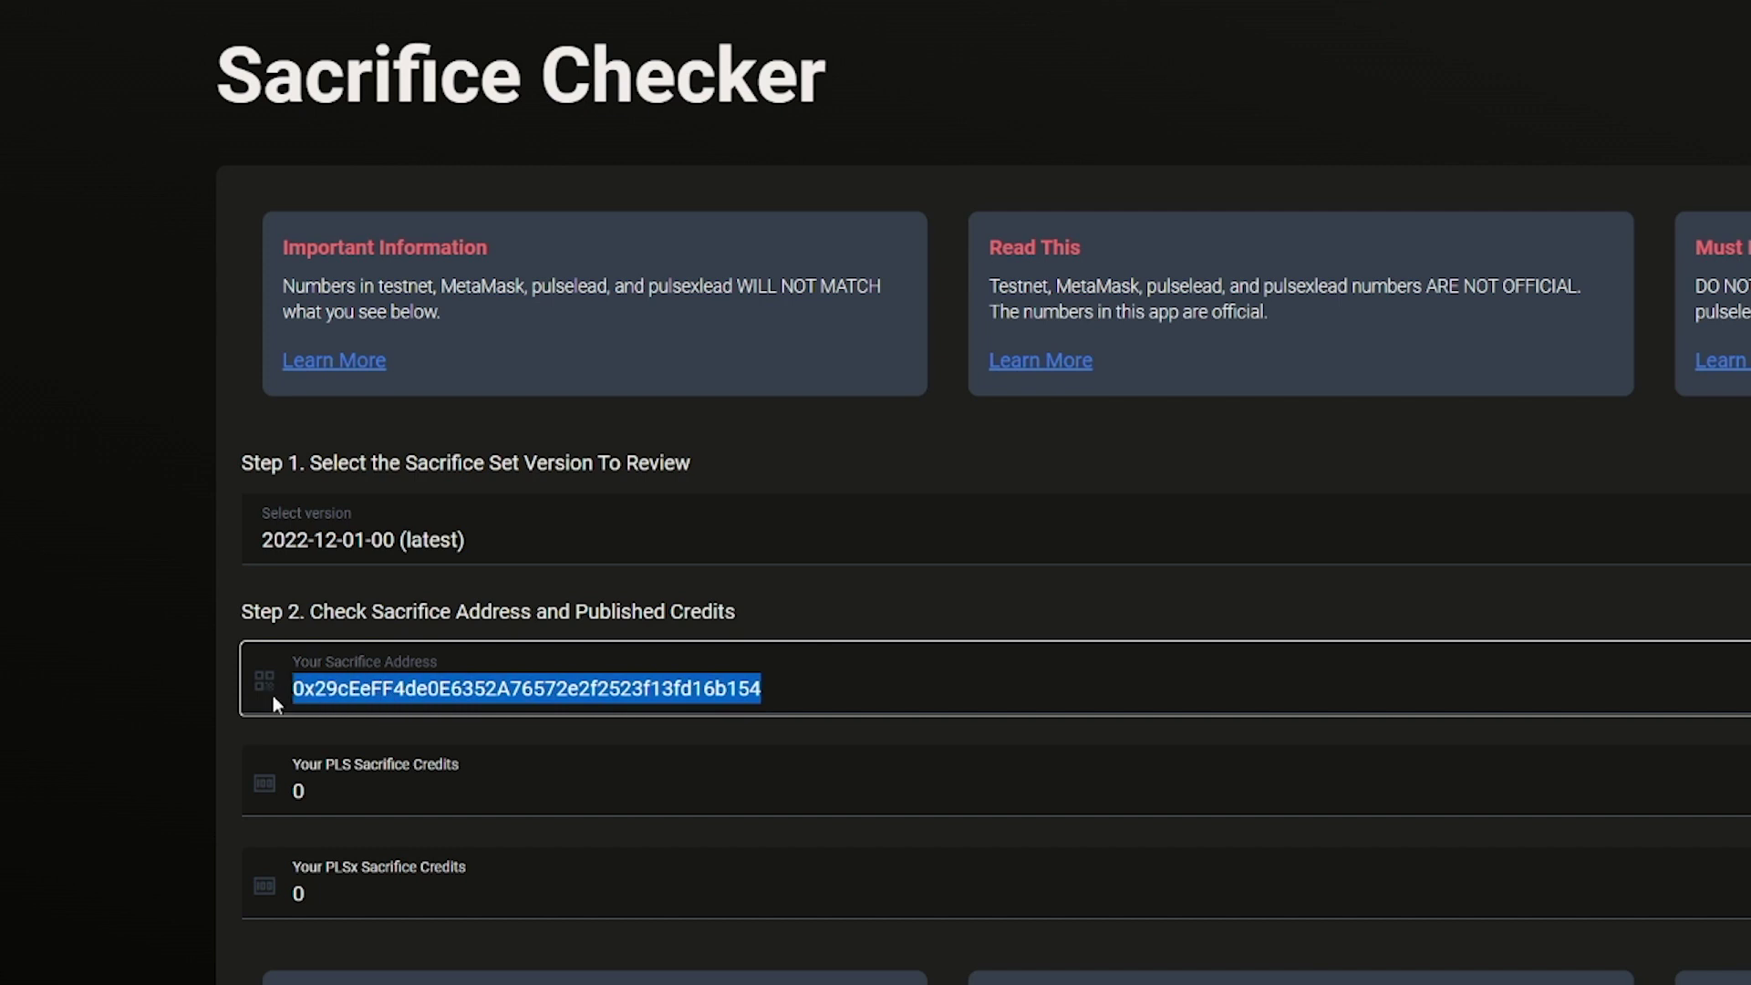
key(BackSpace)
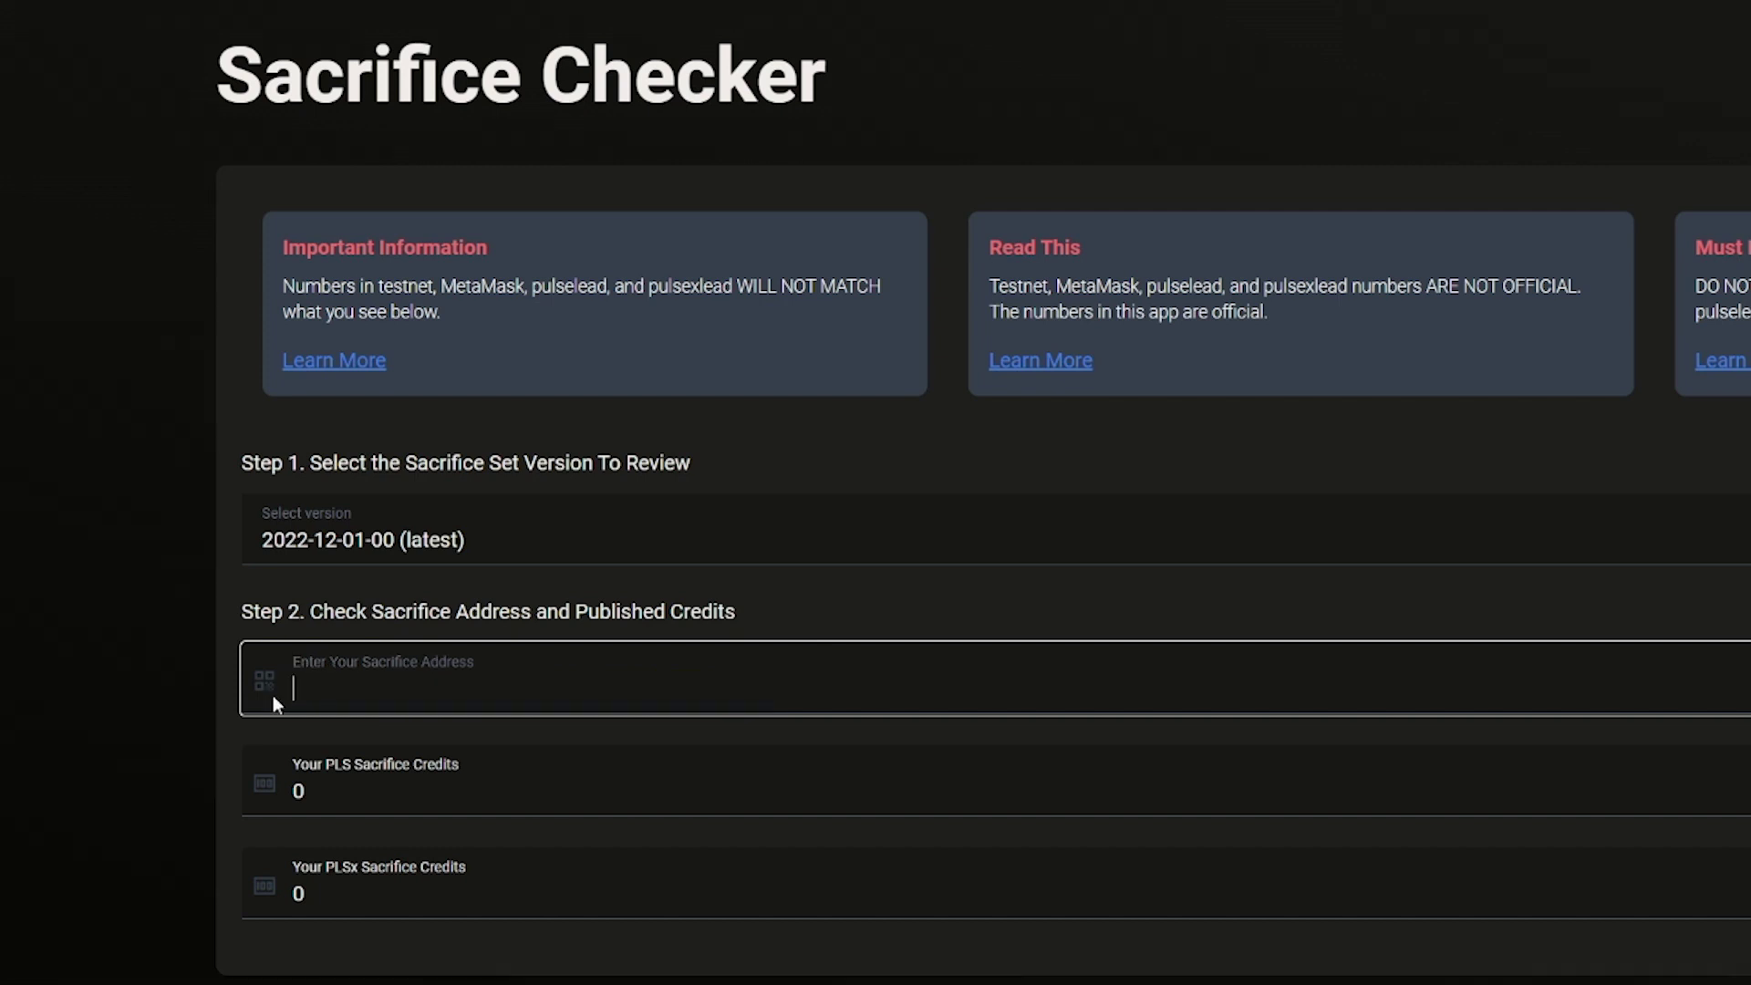
key(ctrl+v)
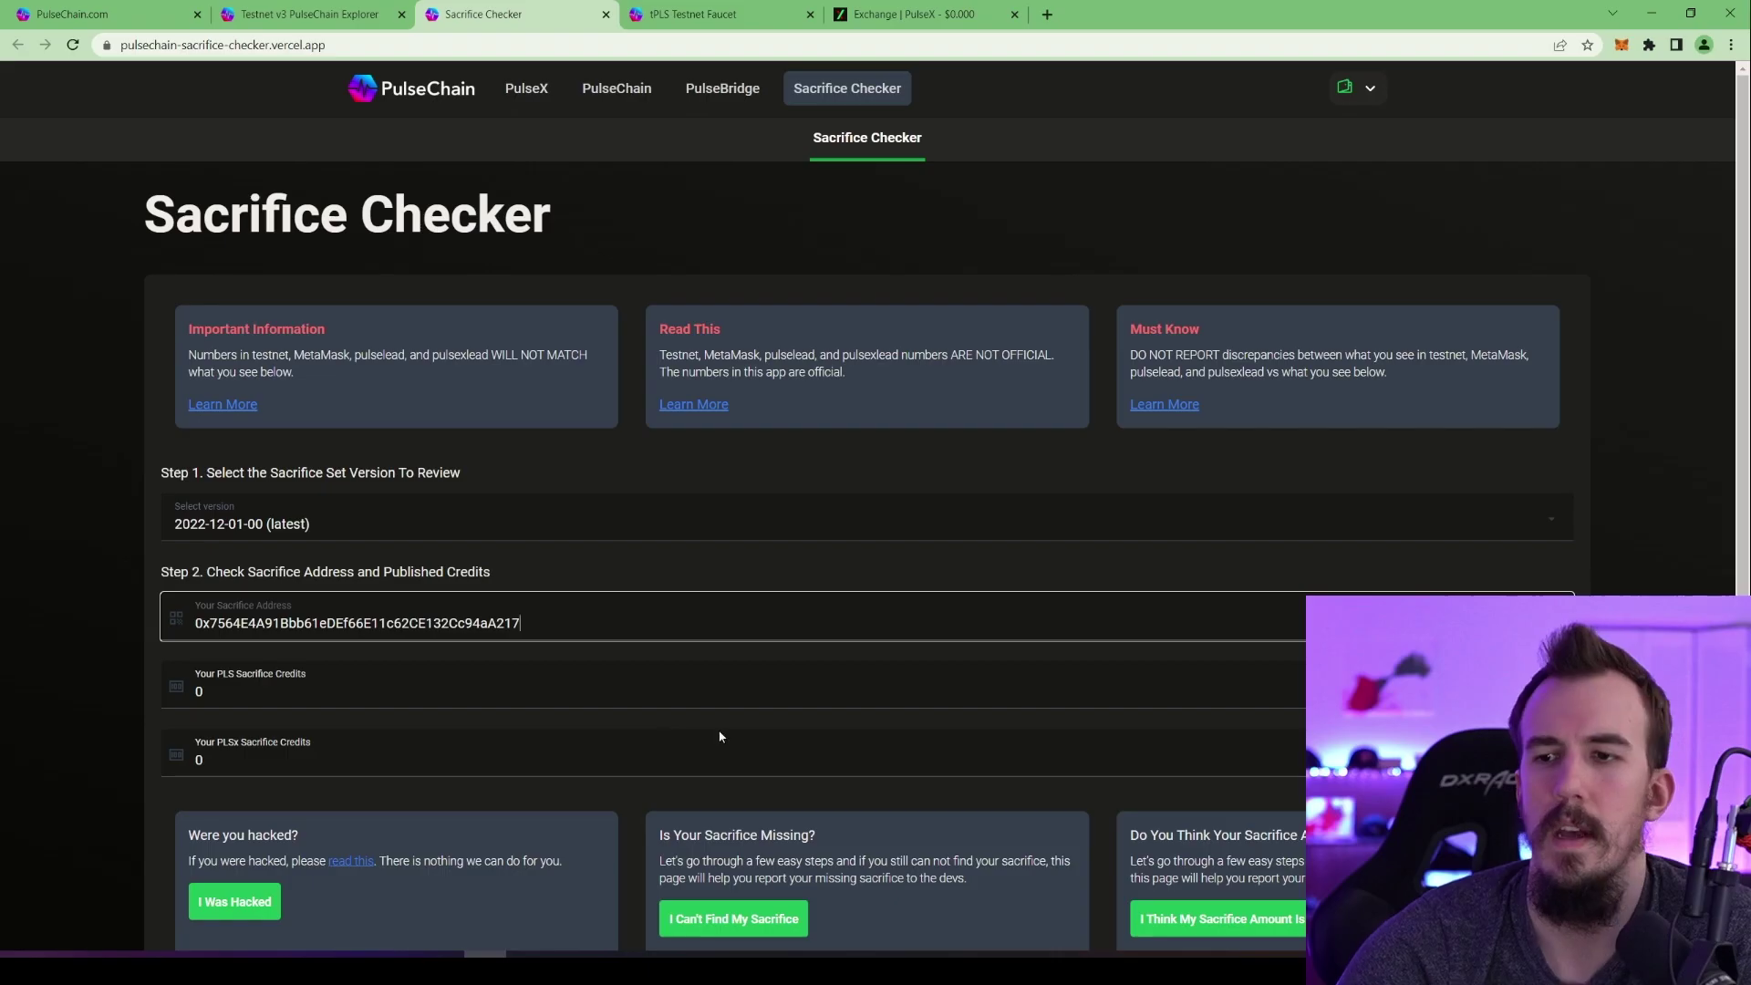
scroll(1068, 727, down, 2)
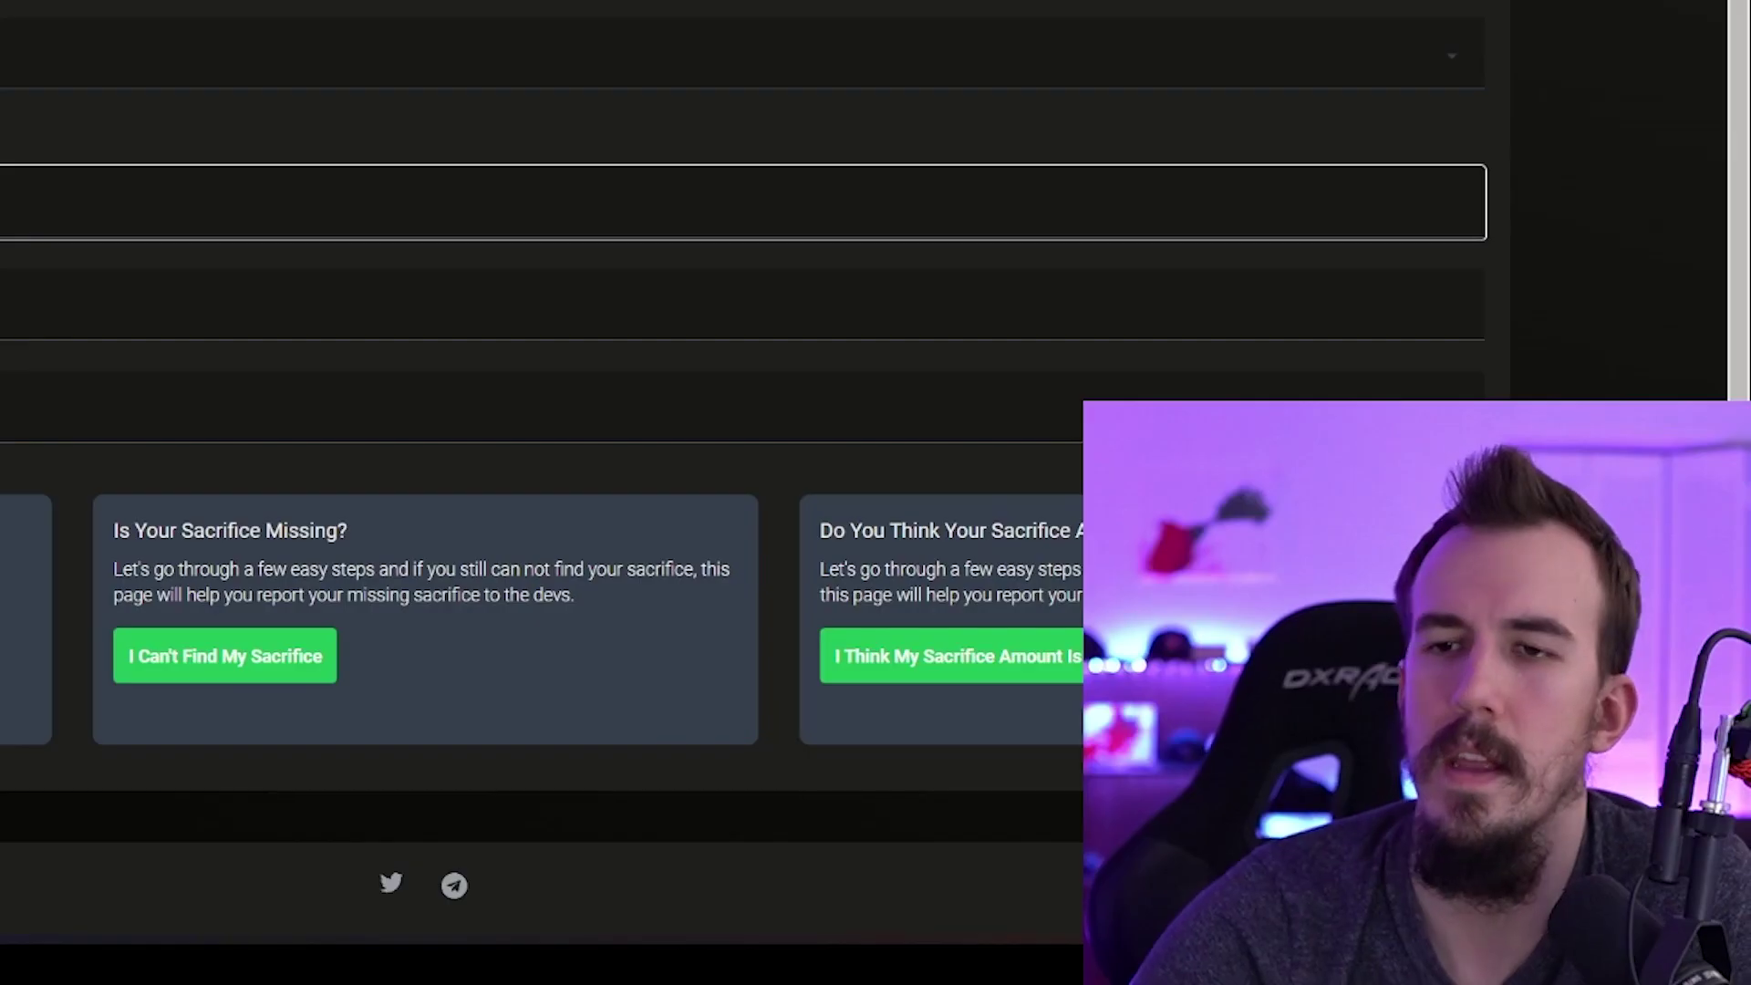
scroll(18, 702, up, 3)
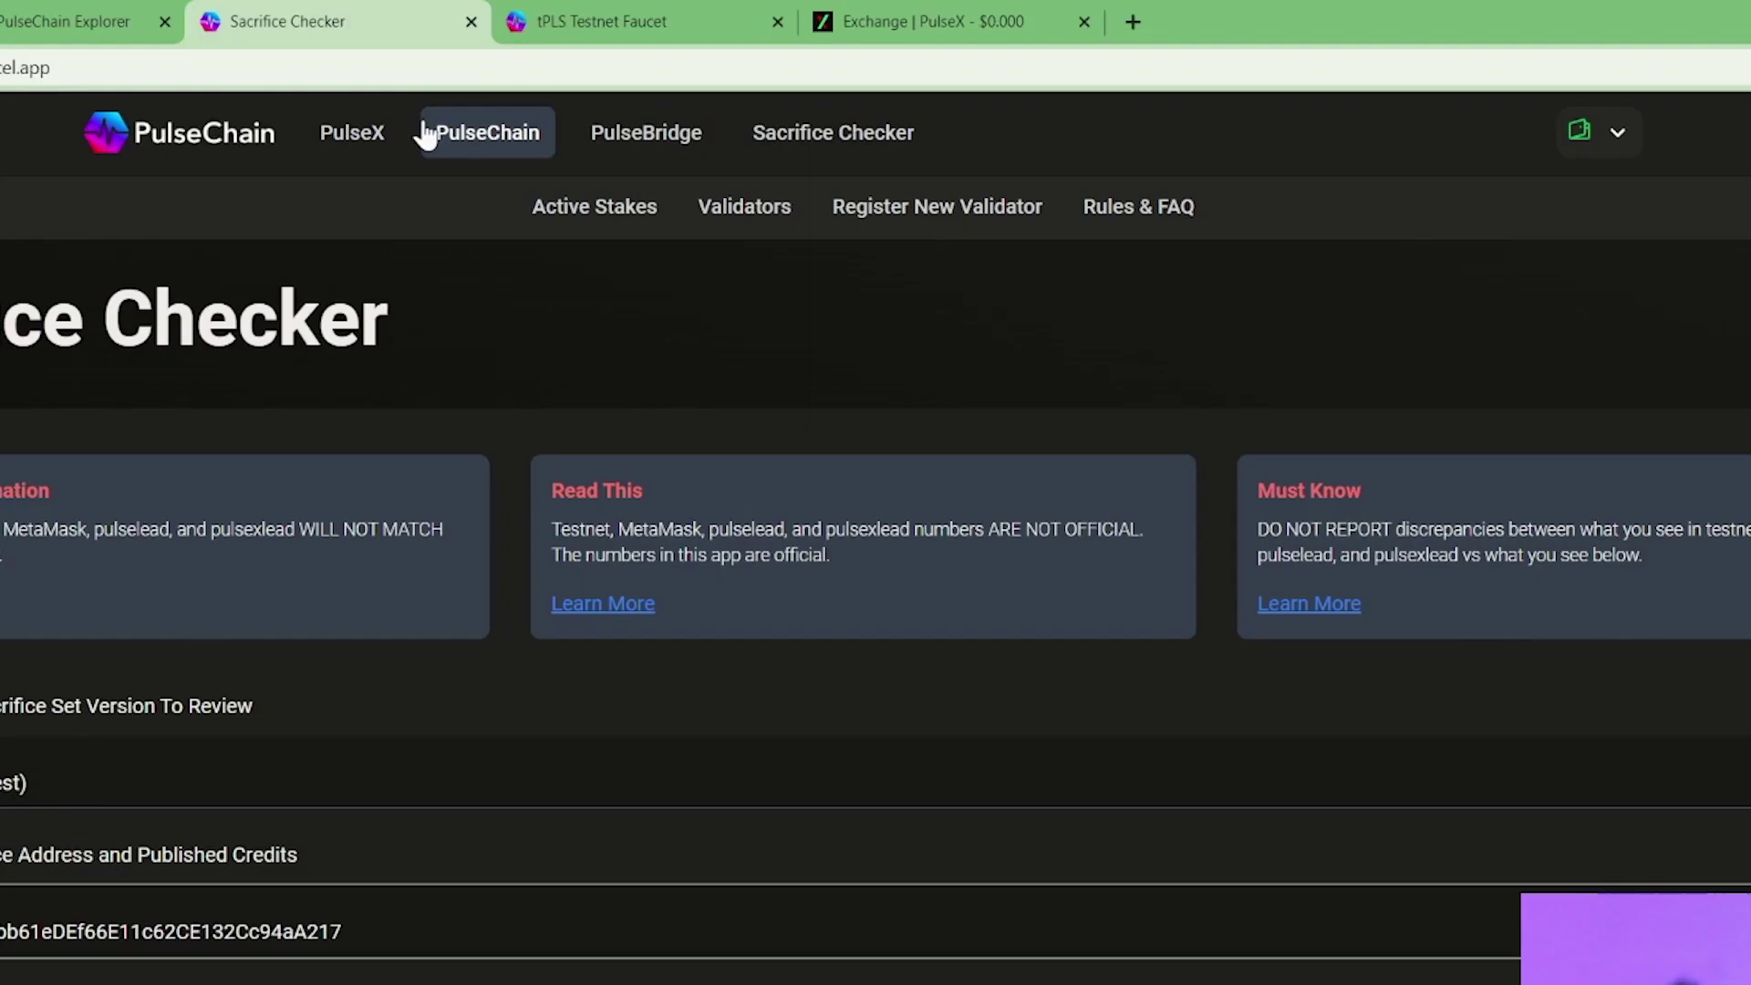
Go to the PulseX exchange page and connect the test3 MetaMask account to it
mouse_move(580, 114)
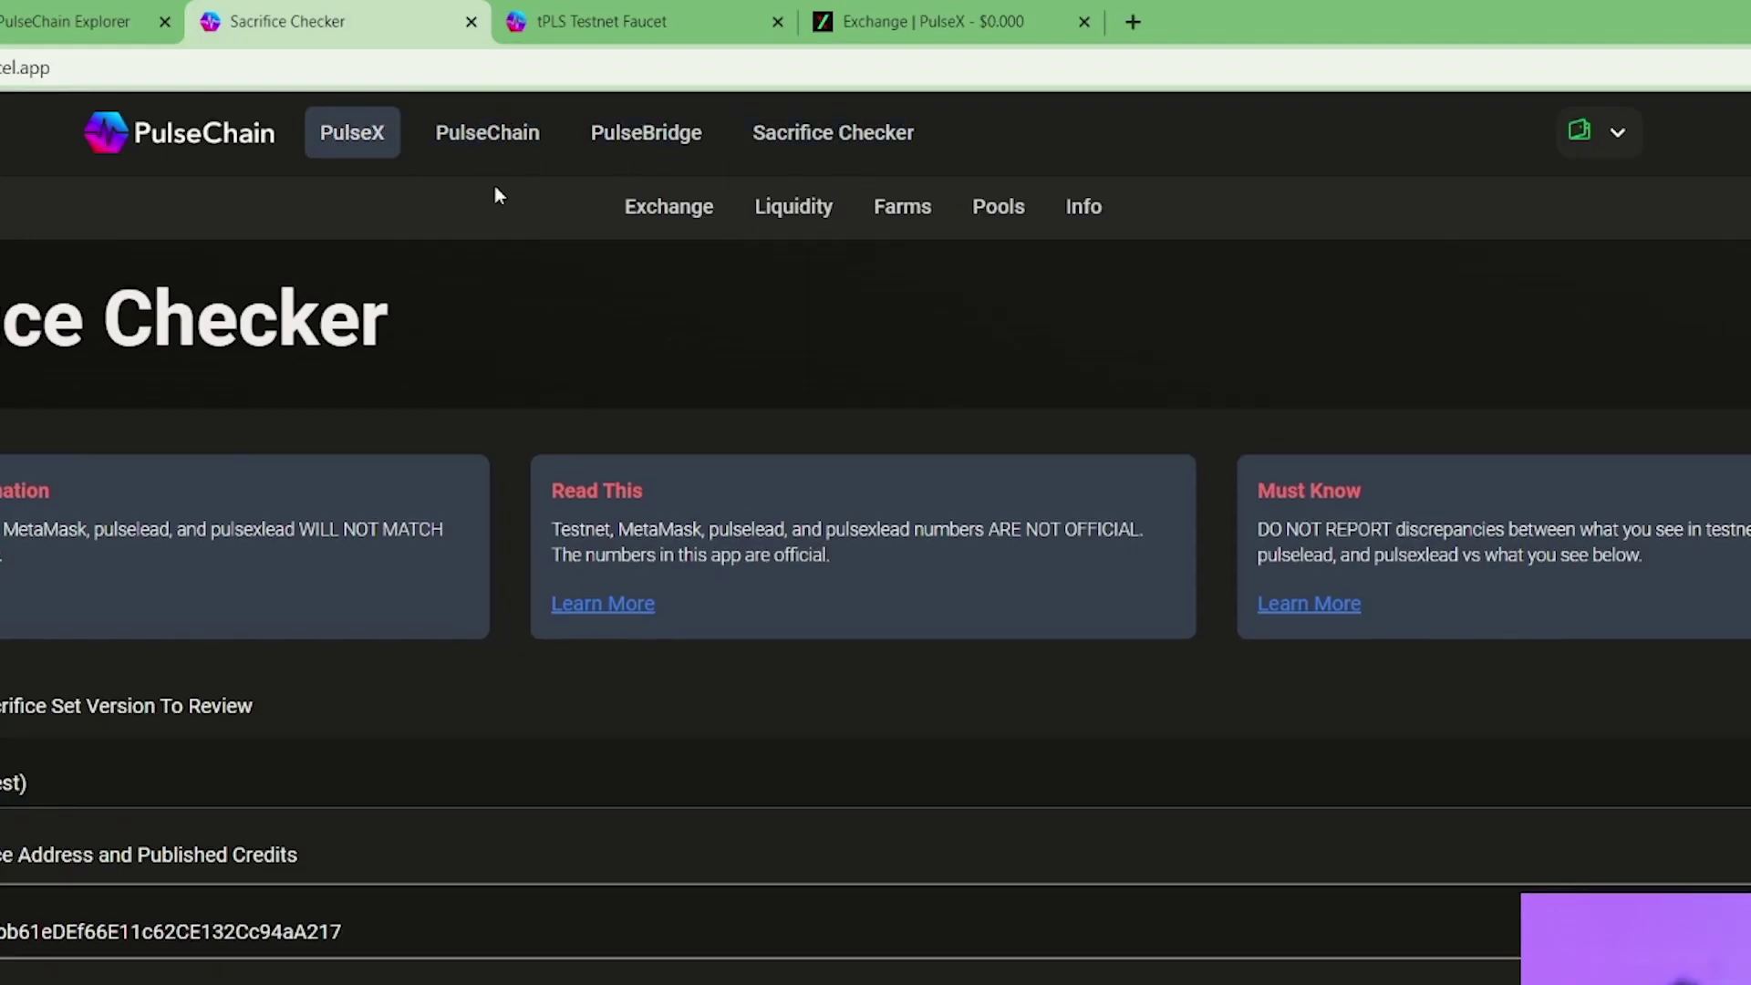
mouse_move(441, 151)
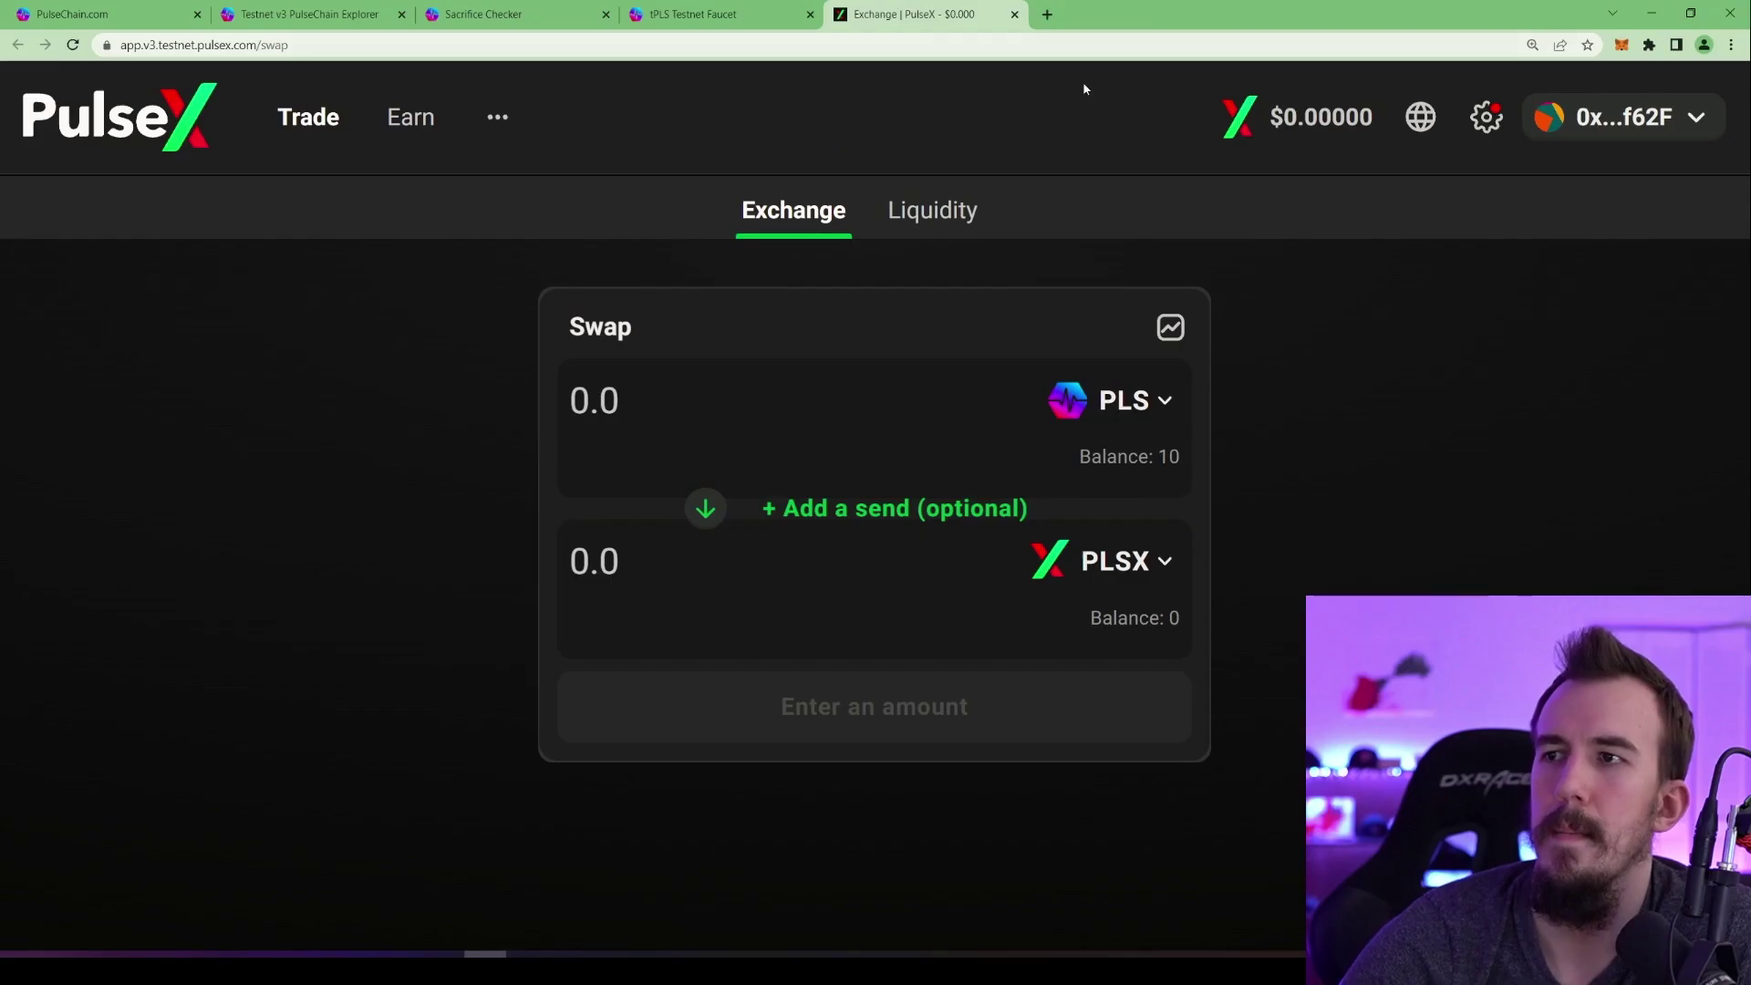
click(1622, 45)
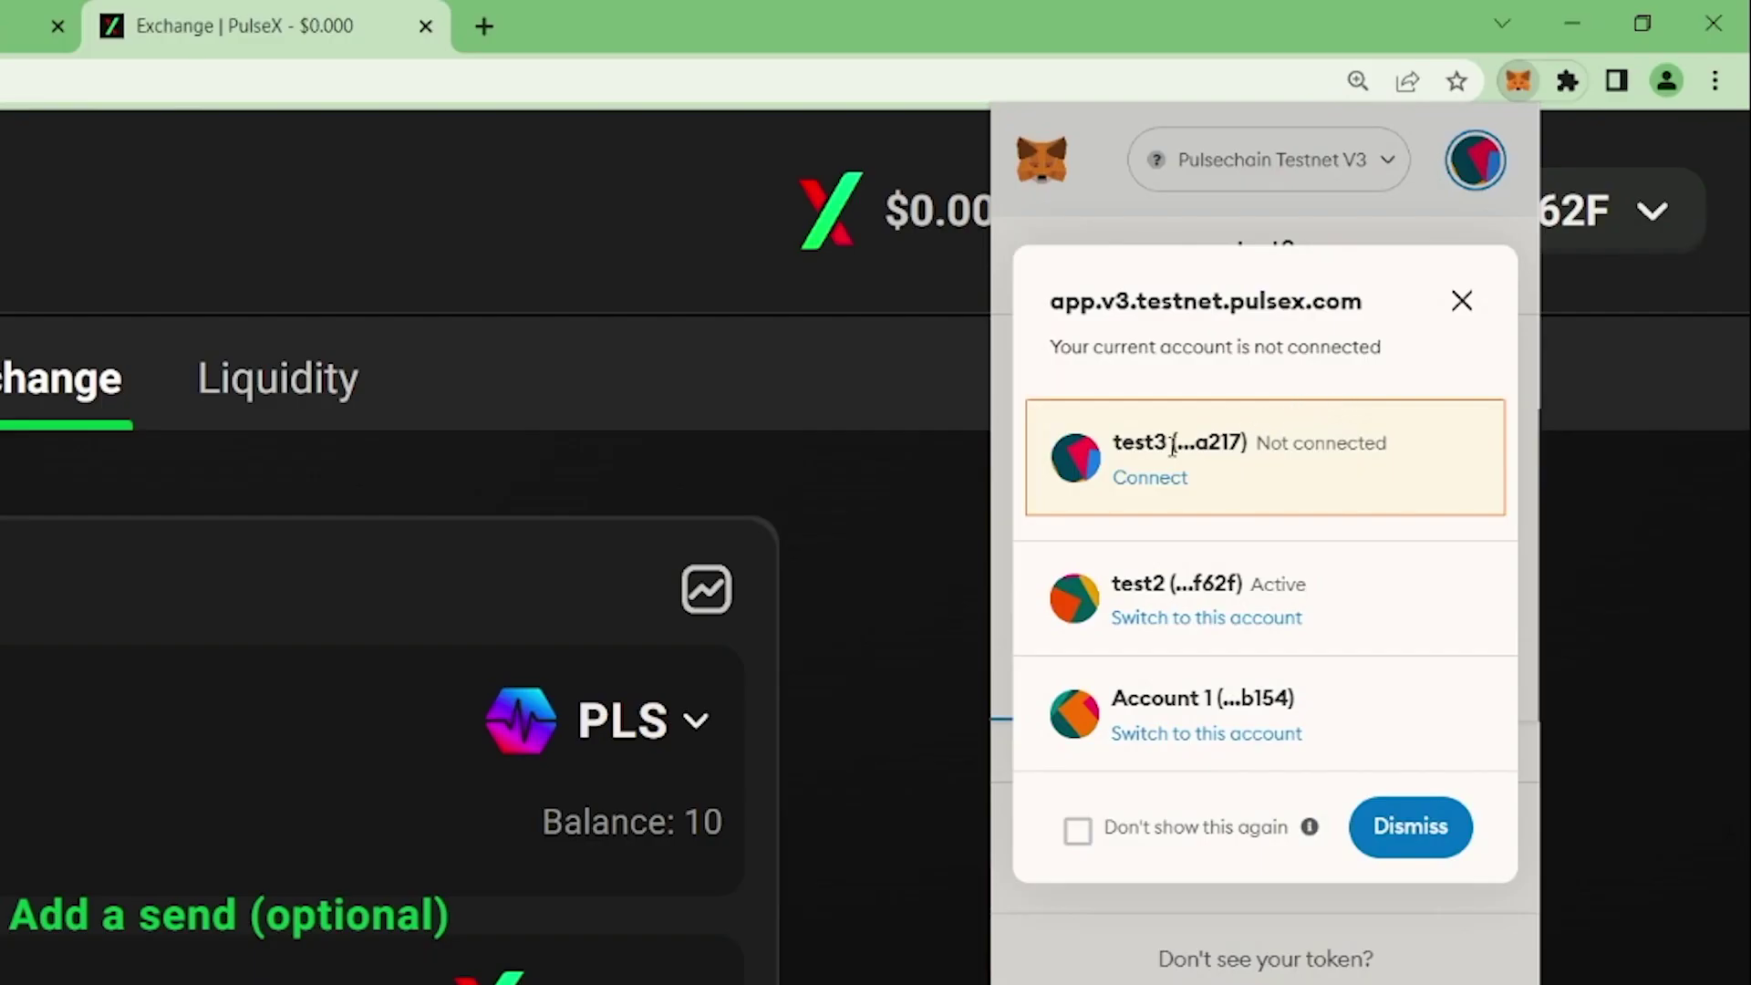
click(1150, 477)
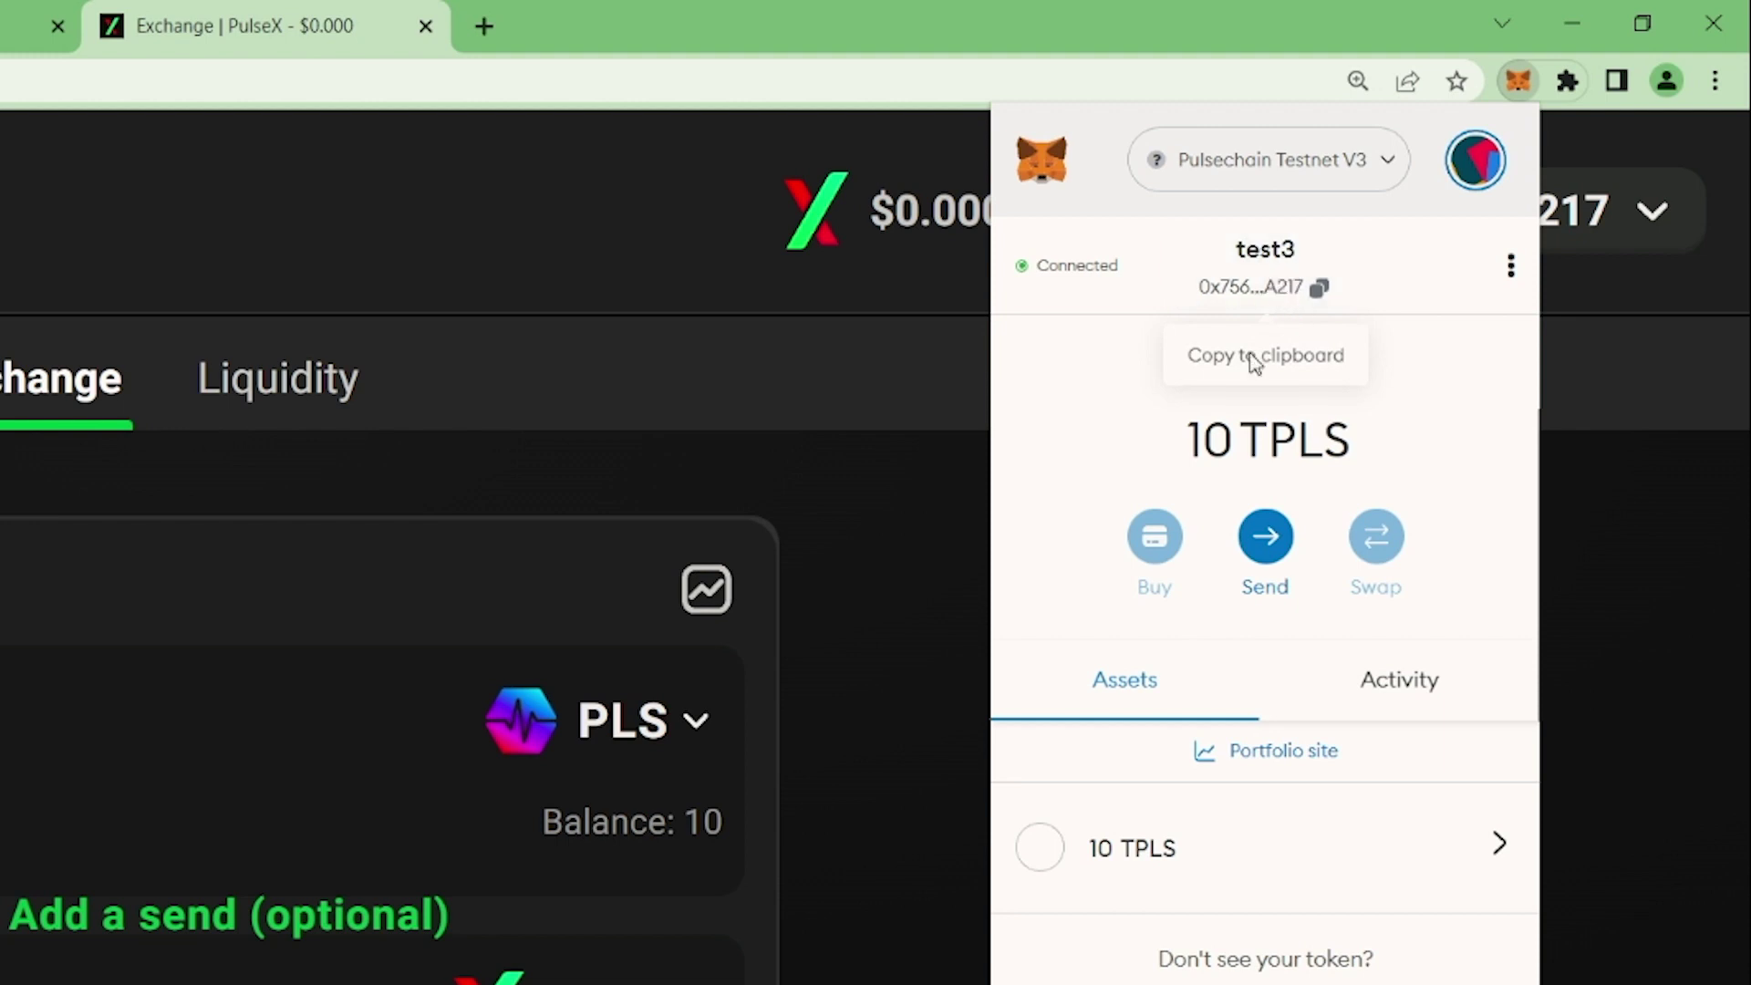
Check the TPLS balances of Account 1 and test2 in MetaMask and switch back to the test3 account
click(1475, 160)
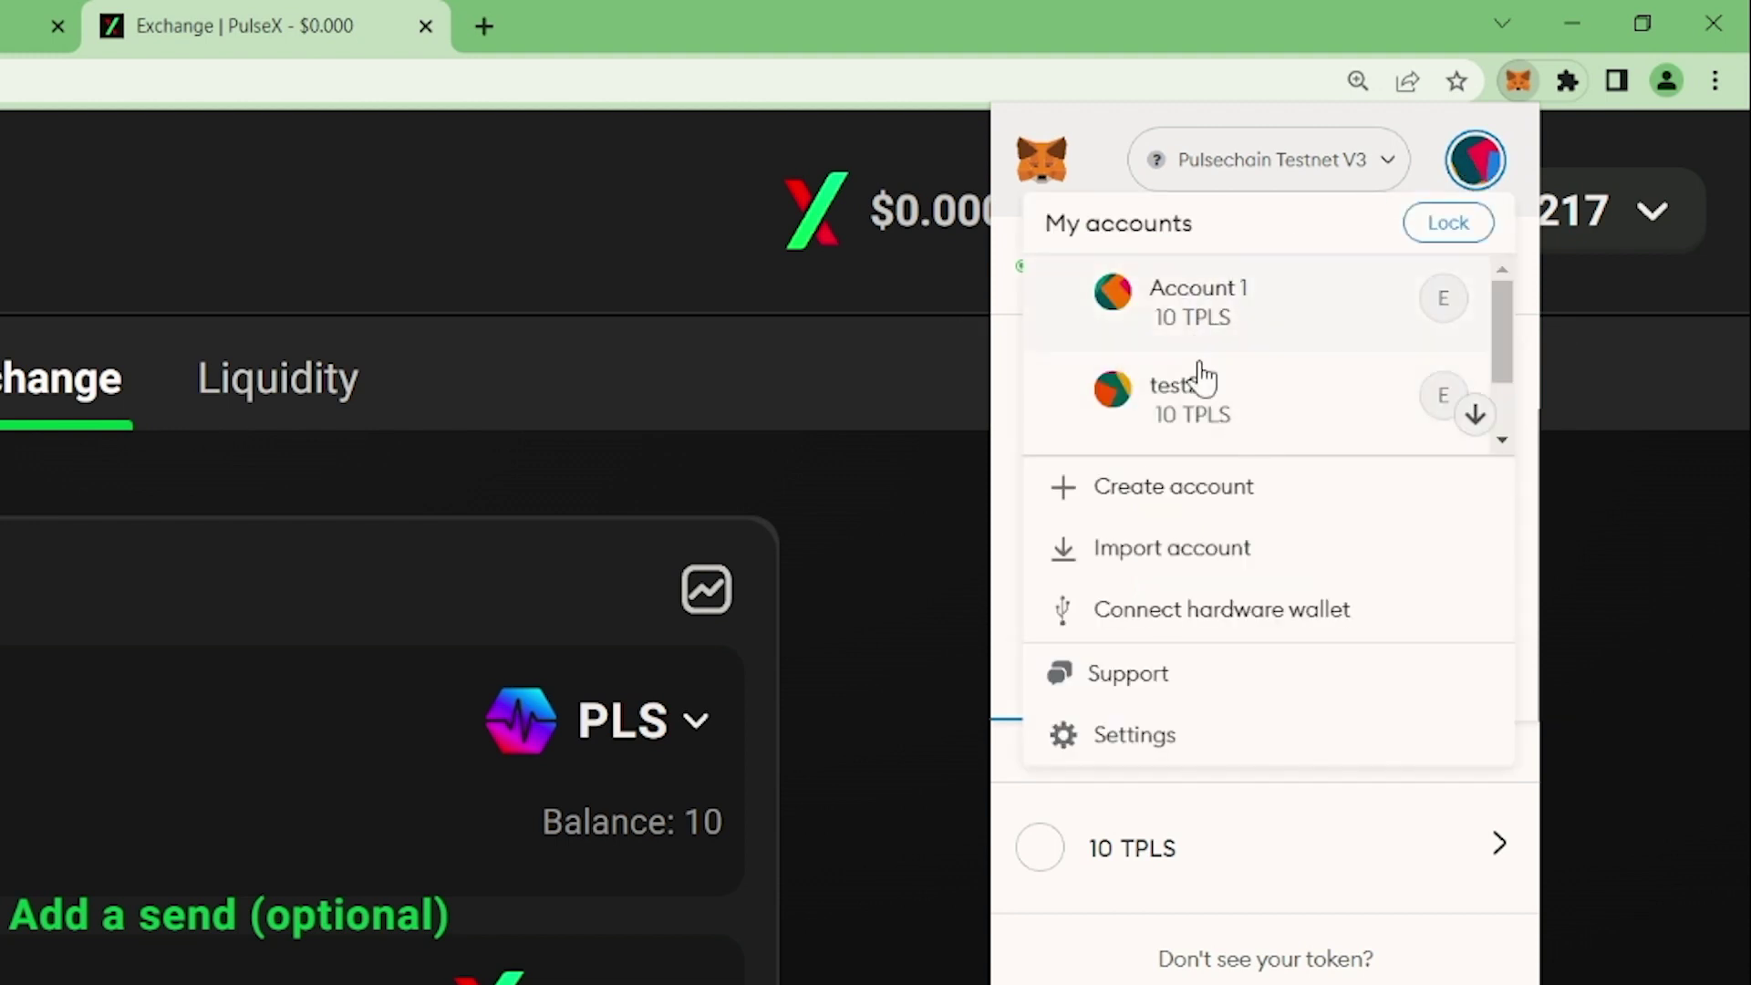
click(1243, 324)
click(1476, 183)
click(1231, 417)
click(1477, 178)
scroll(1251, 320, down, 1)
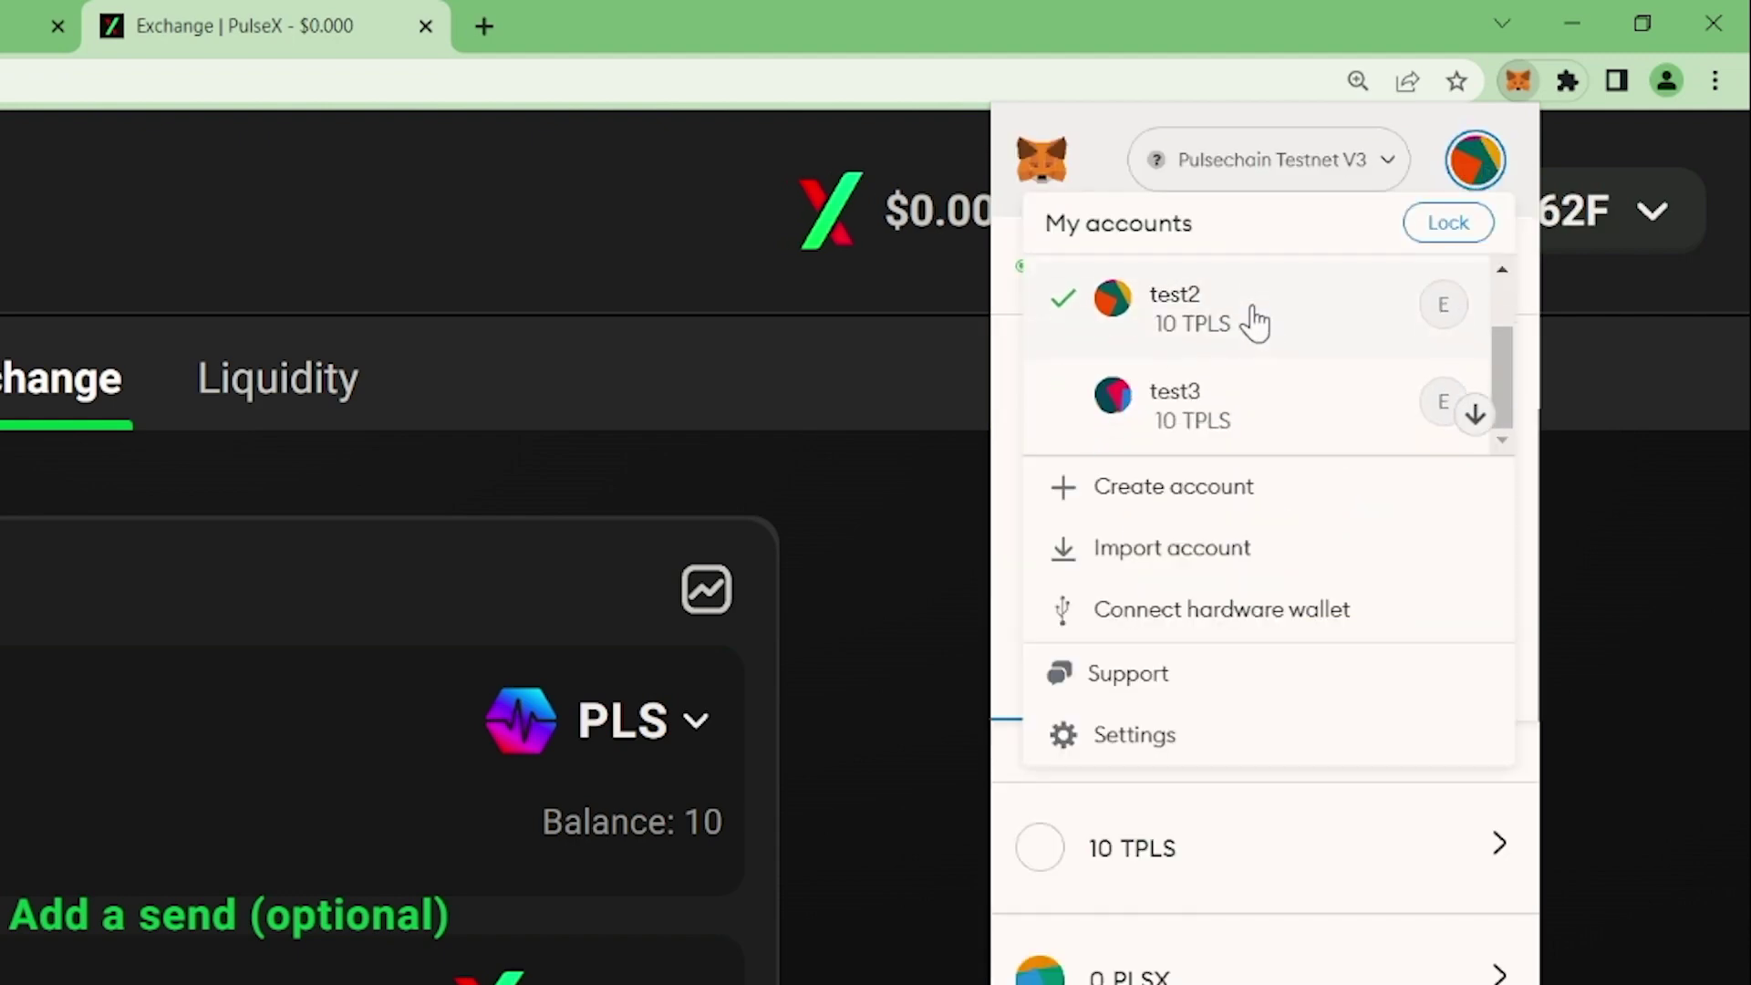
click(1218, 410)
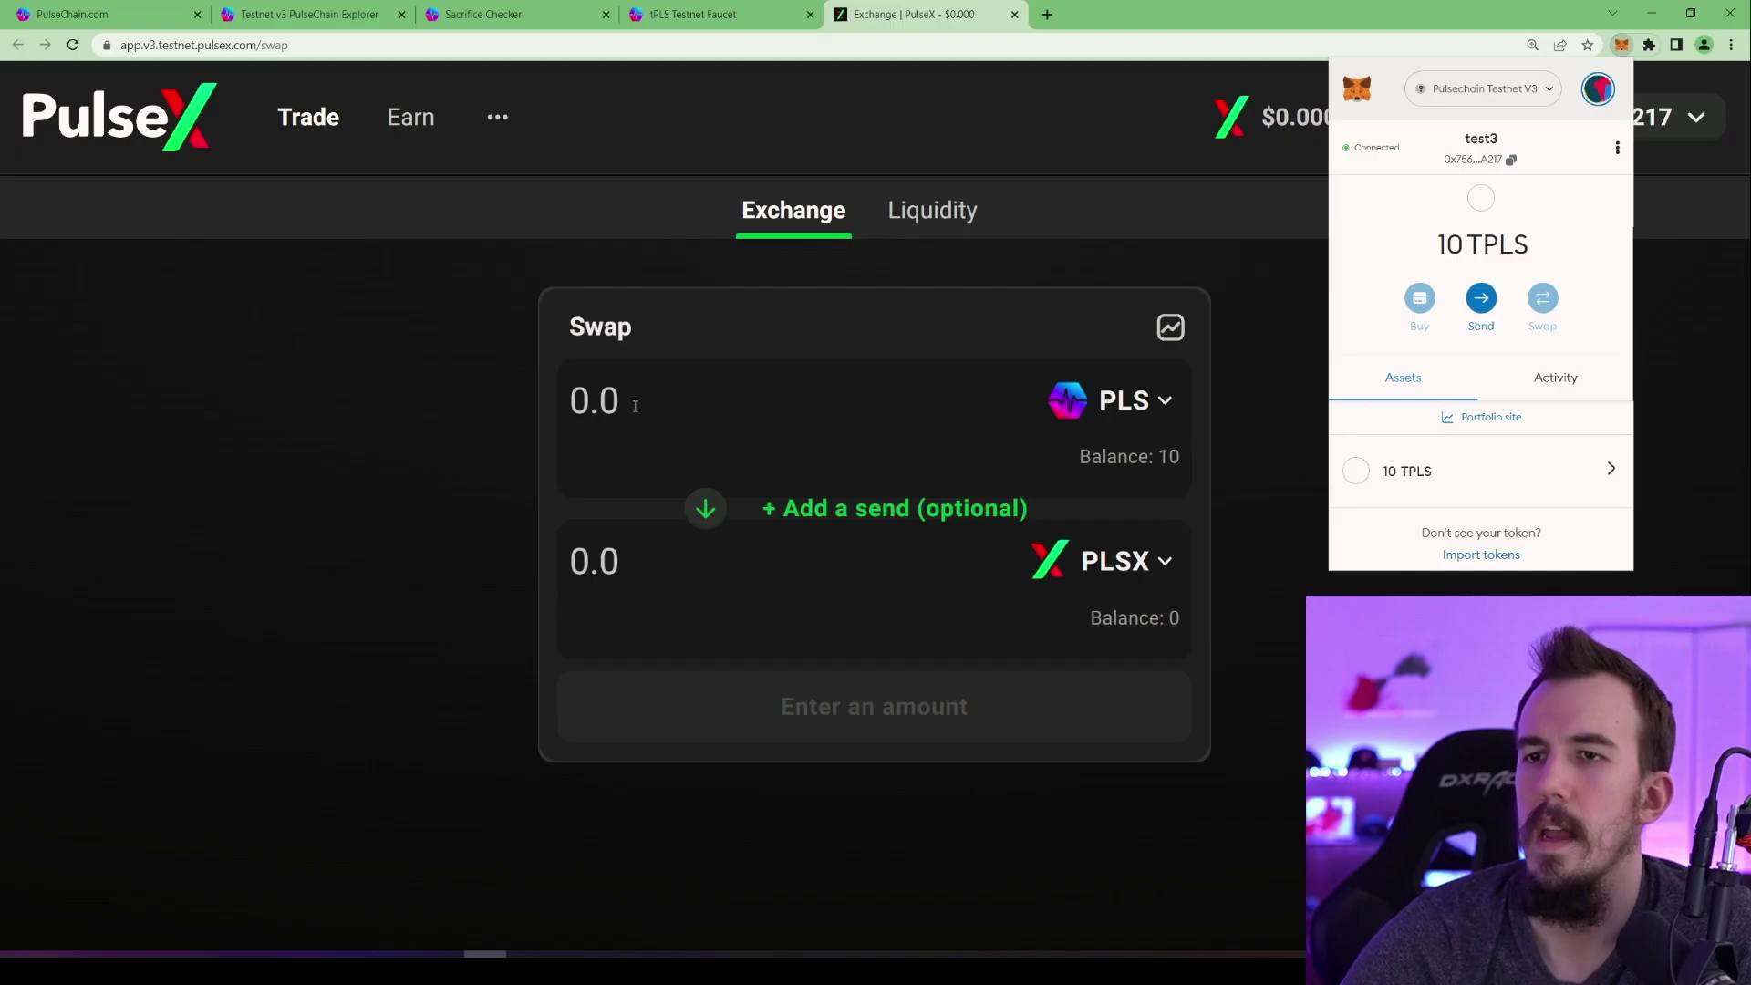
Set the swap amount to 1 PLS in exchange for PLSX and look over the quote
click(40, 720)
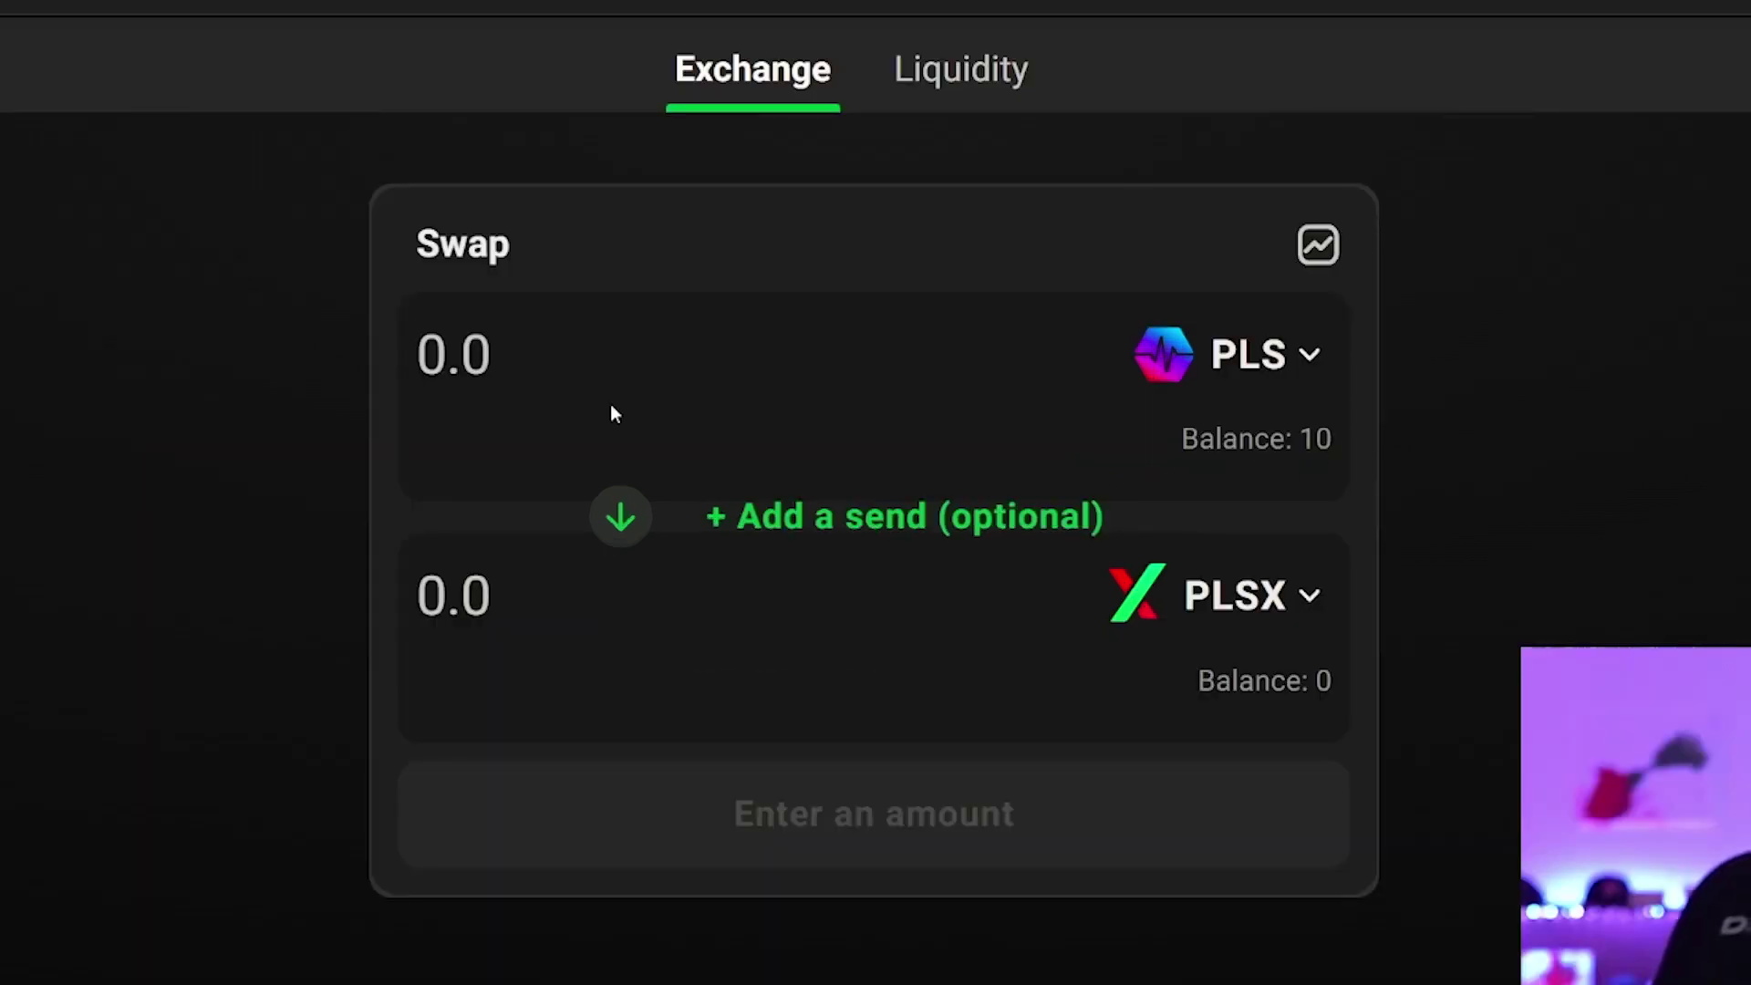
text(1)
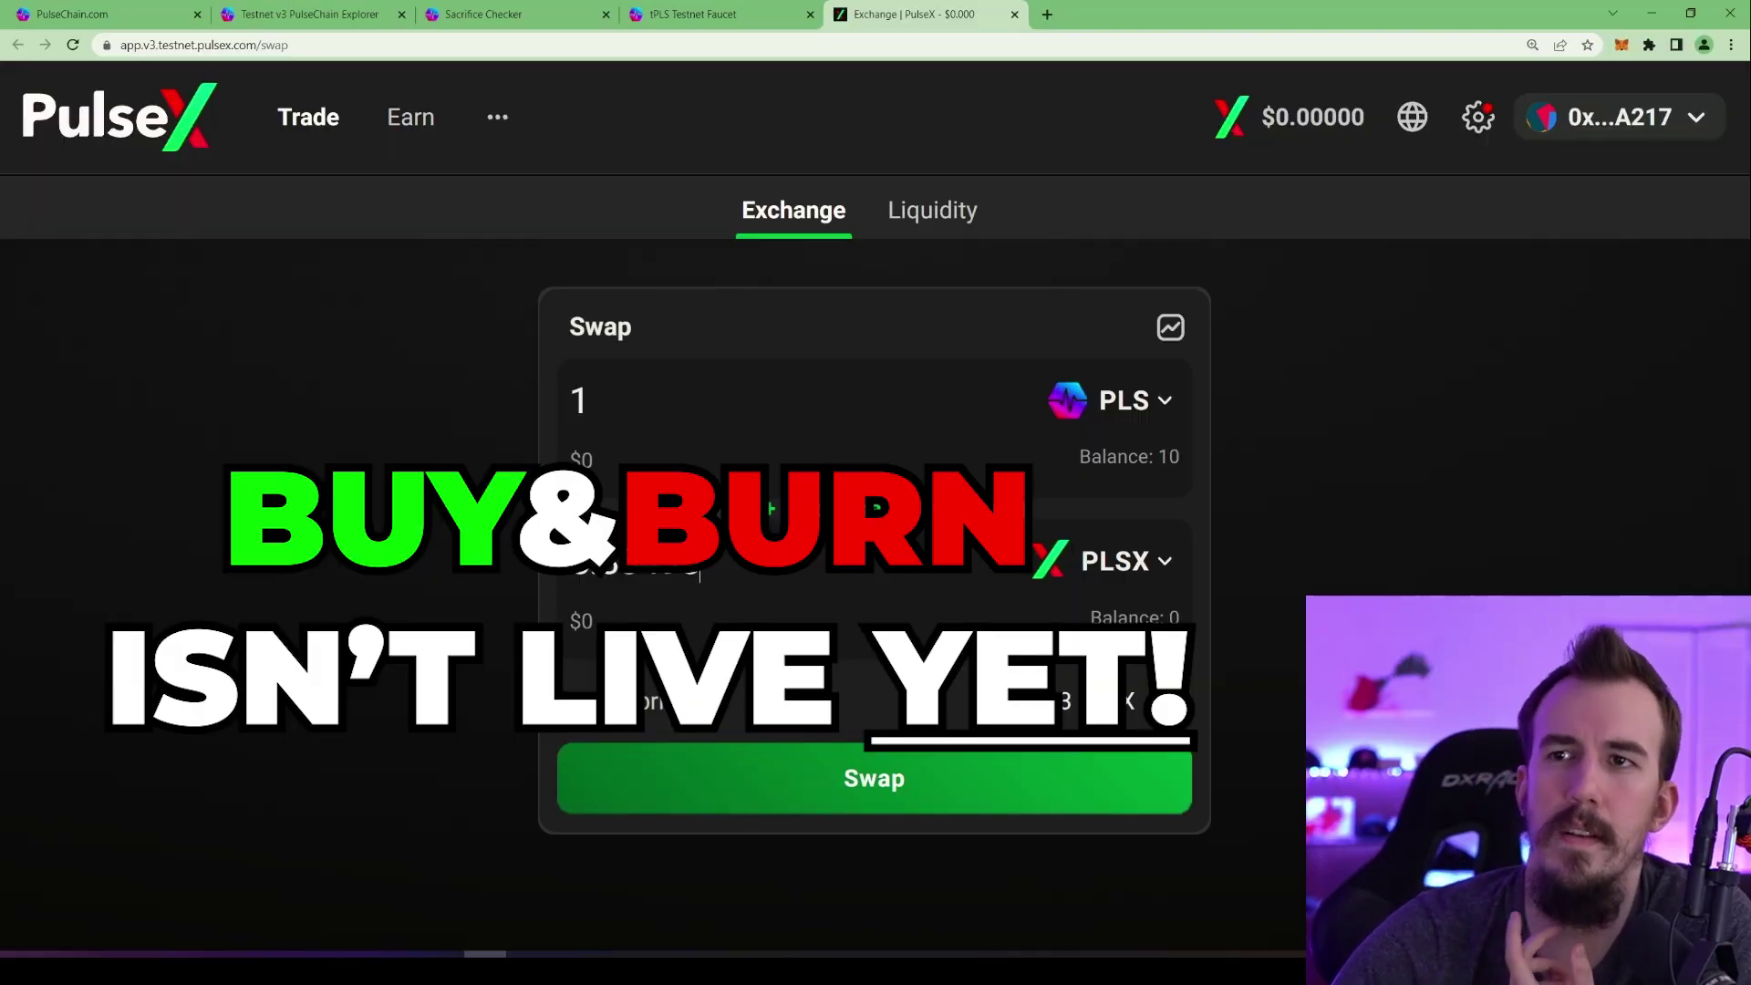
mouse_move(491, 113)
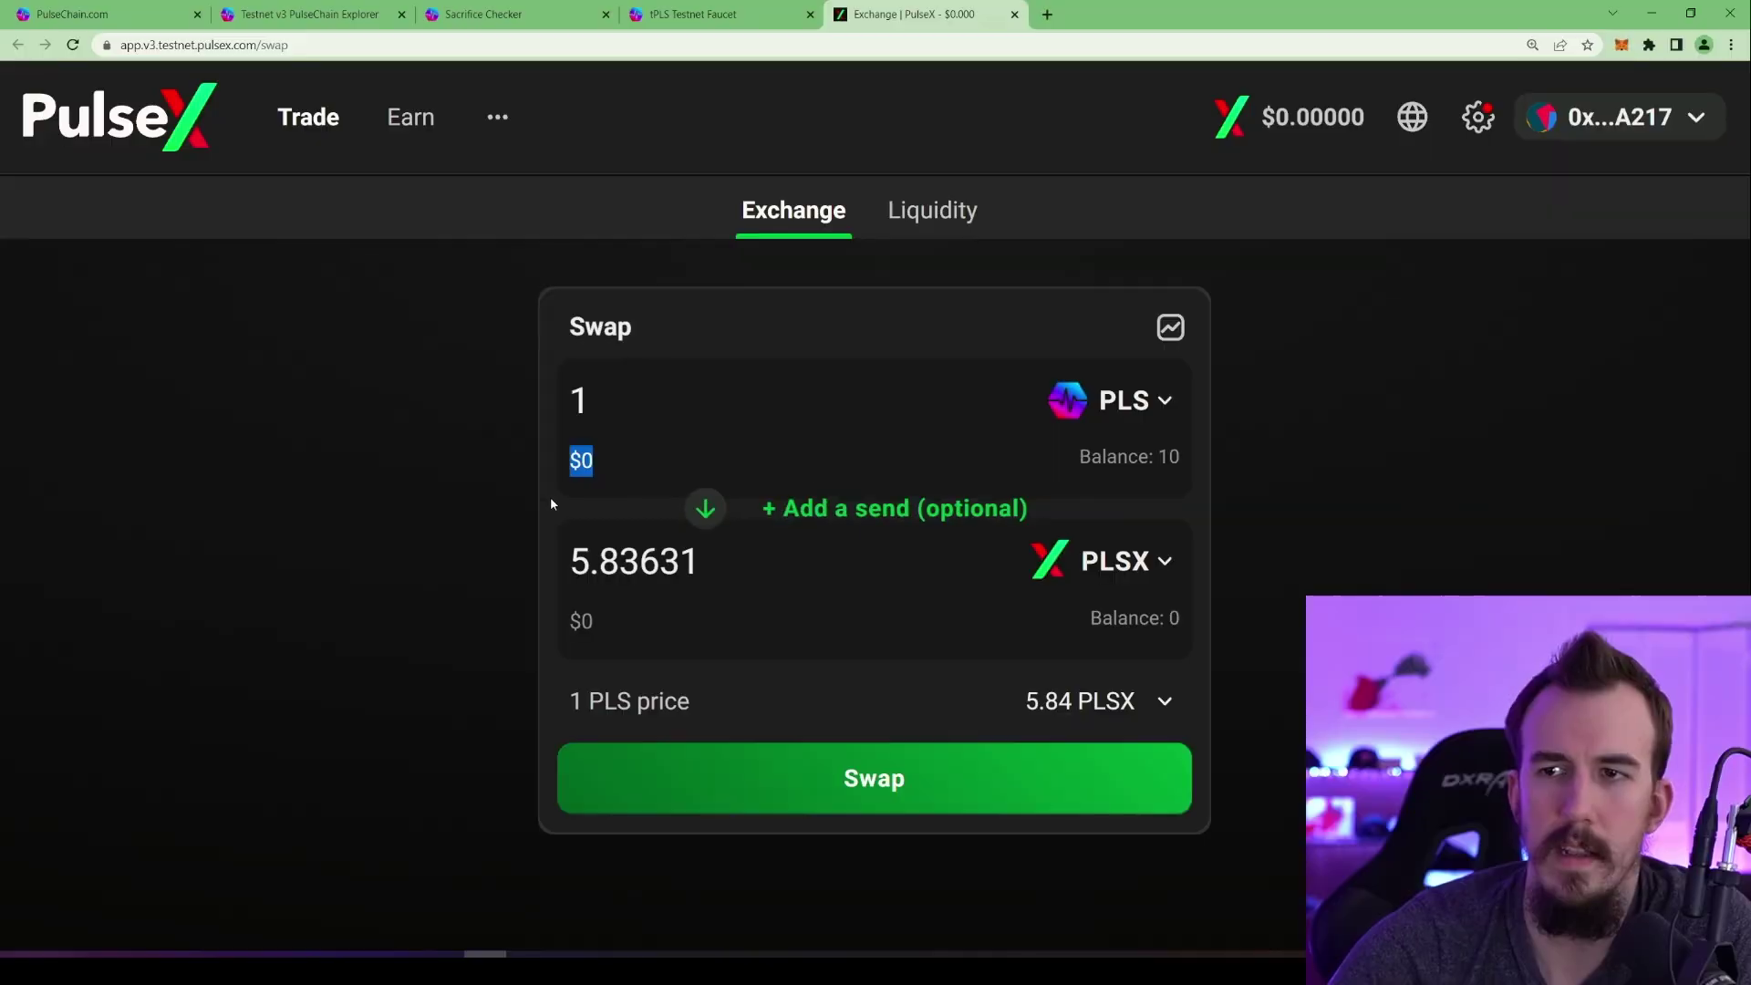
click(313, 538)
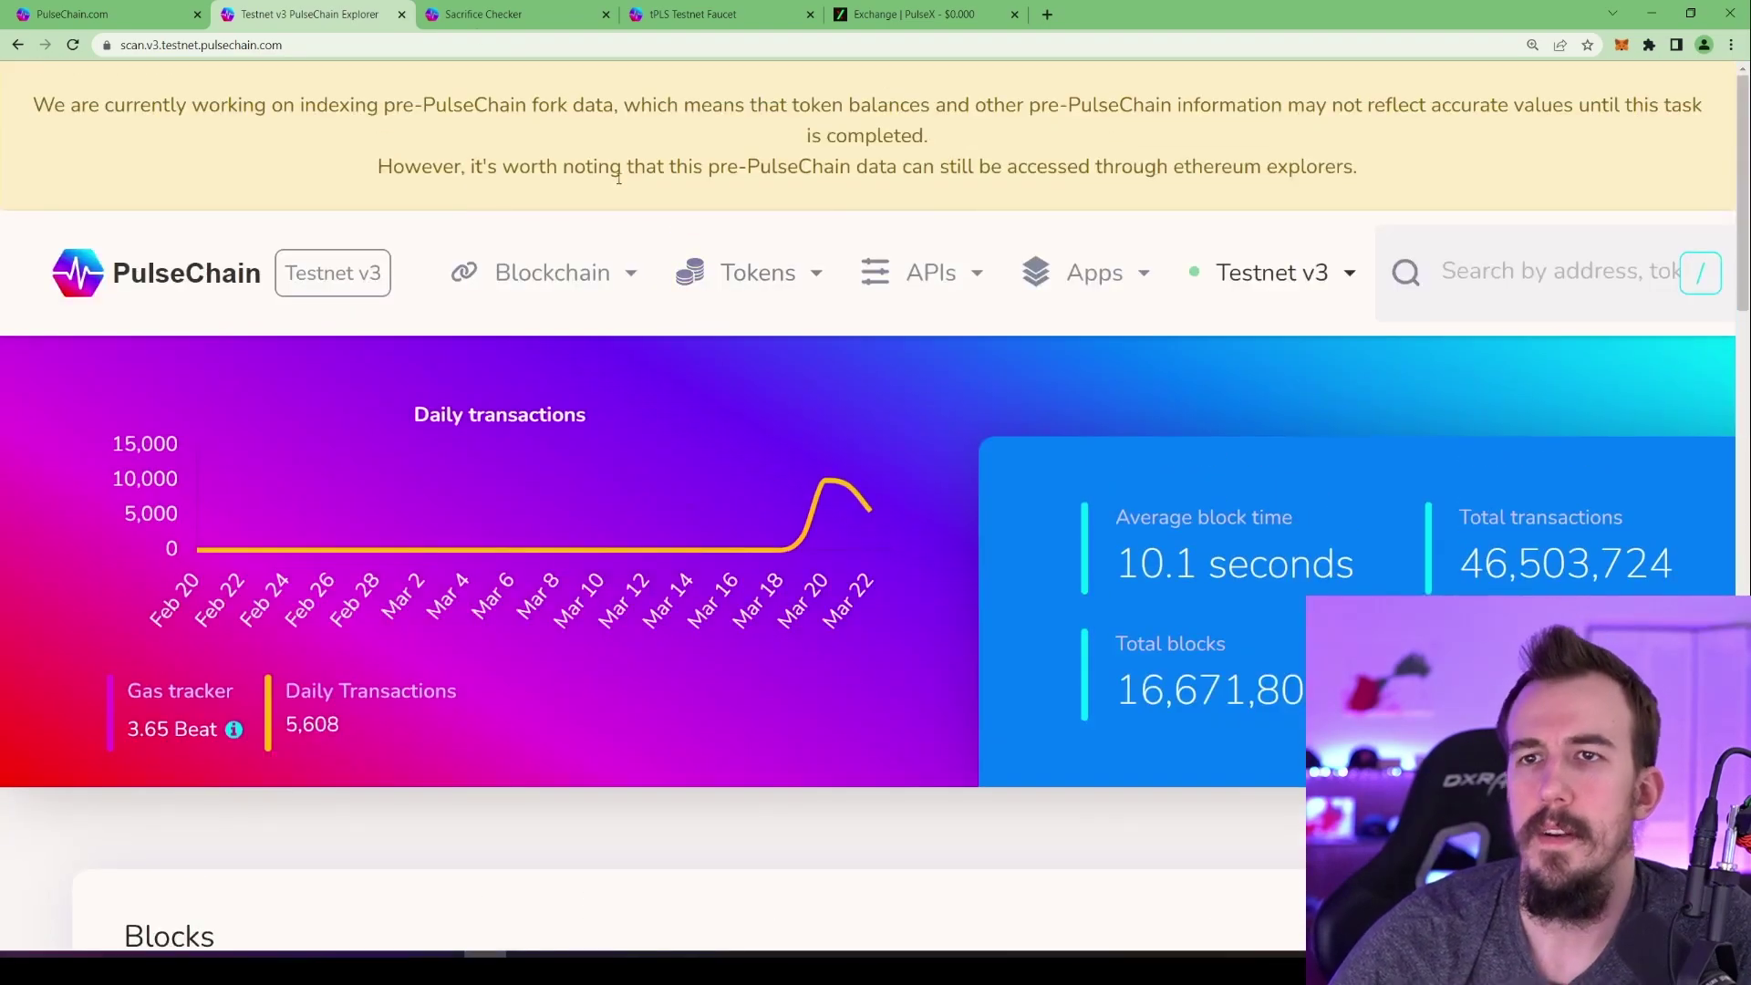
Revisit the open testnet app pages and review the Testnet V3 introduction on the PulseChain home page
click(467, 11)
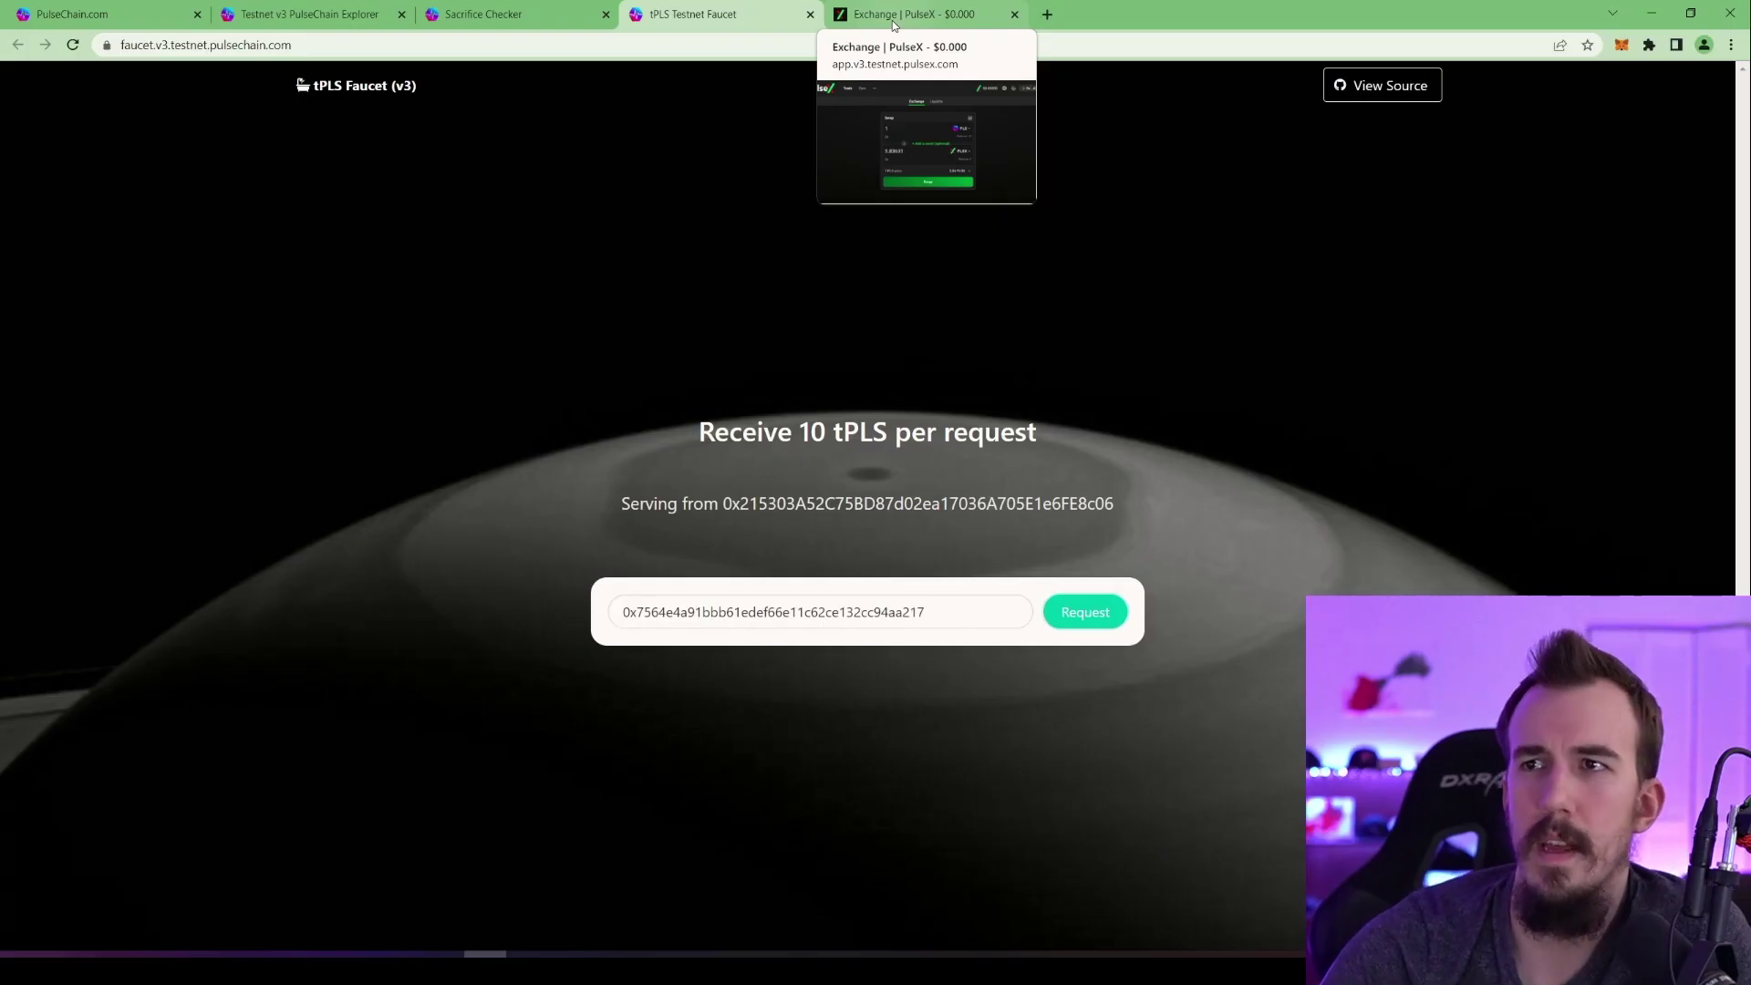
click(892, 21)
click(483, 15)
click(323, 22)
click(153, 17)
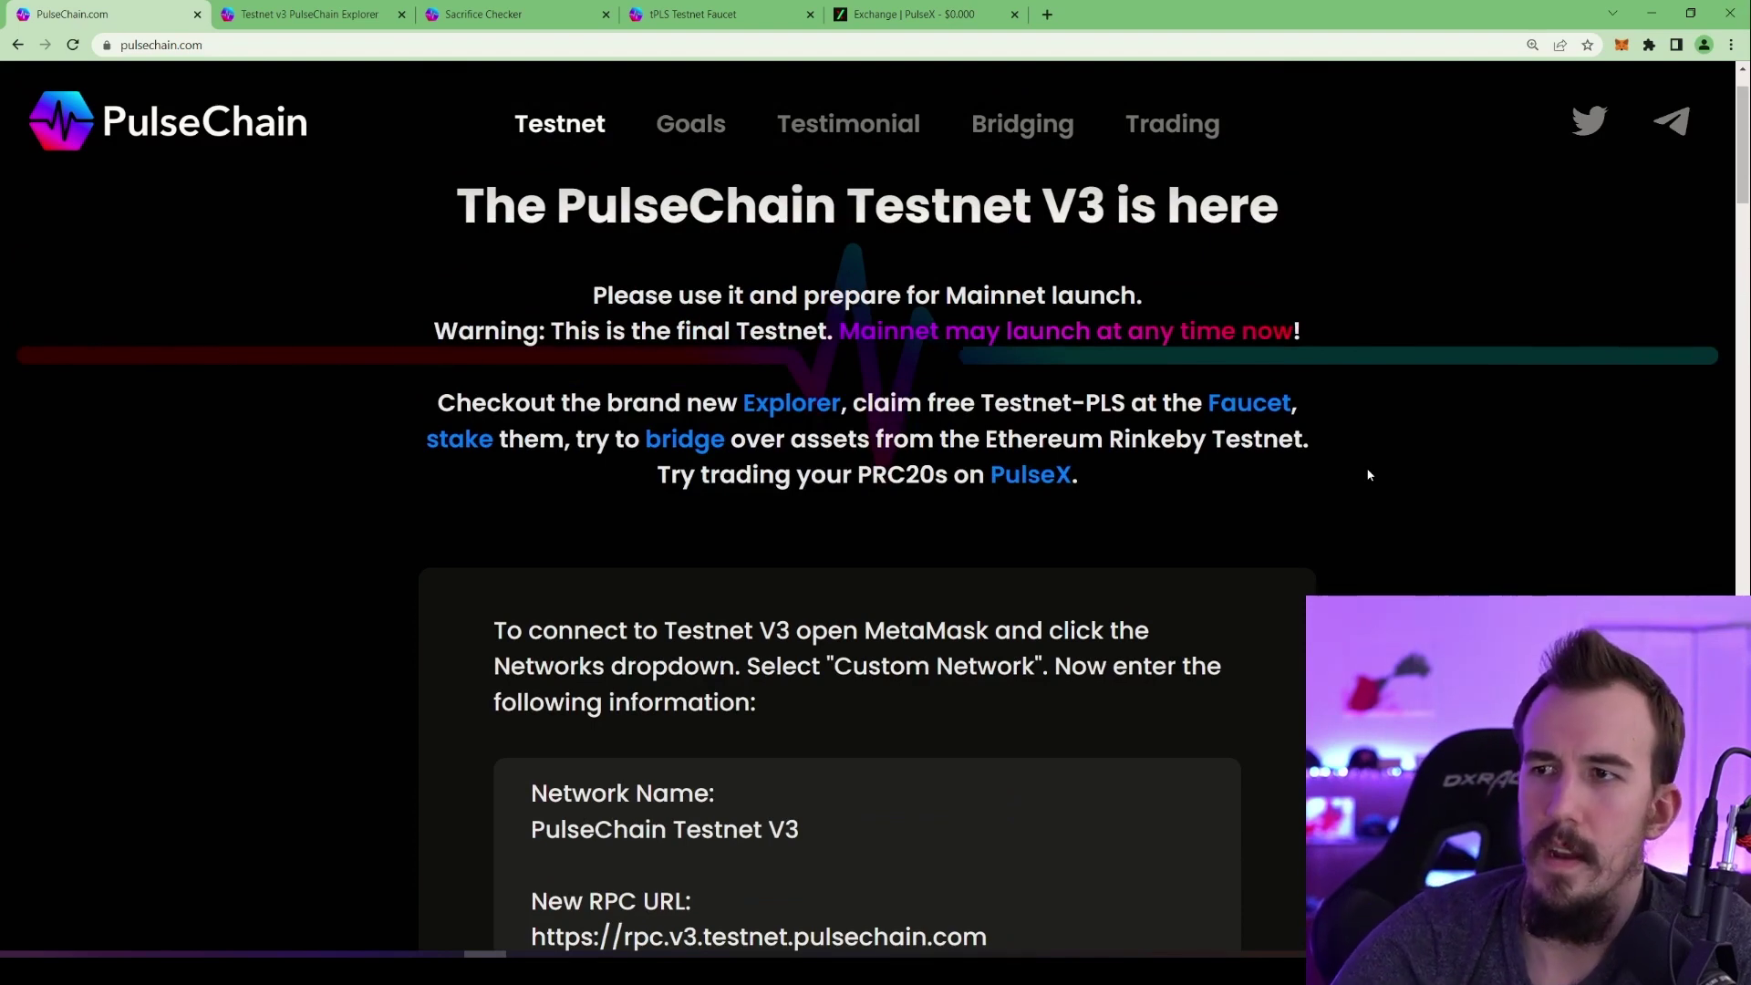
scroll(1291, 448, down, 2)
scroll(1292, 450, up, 3)
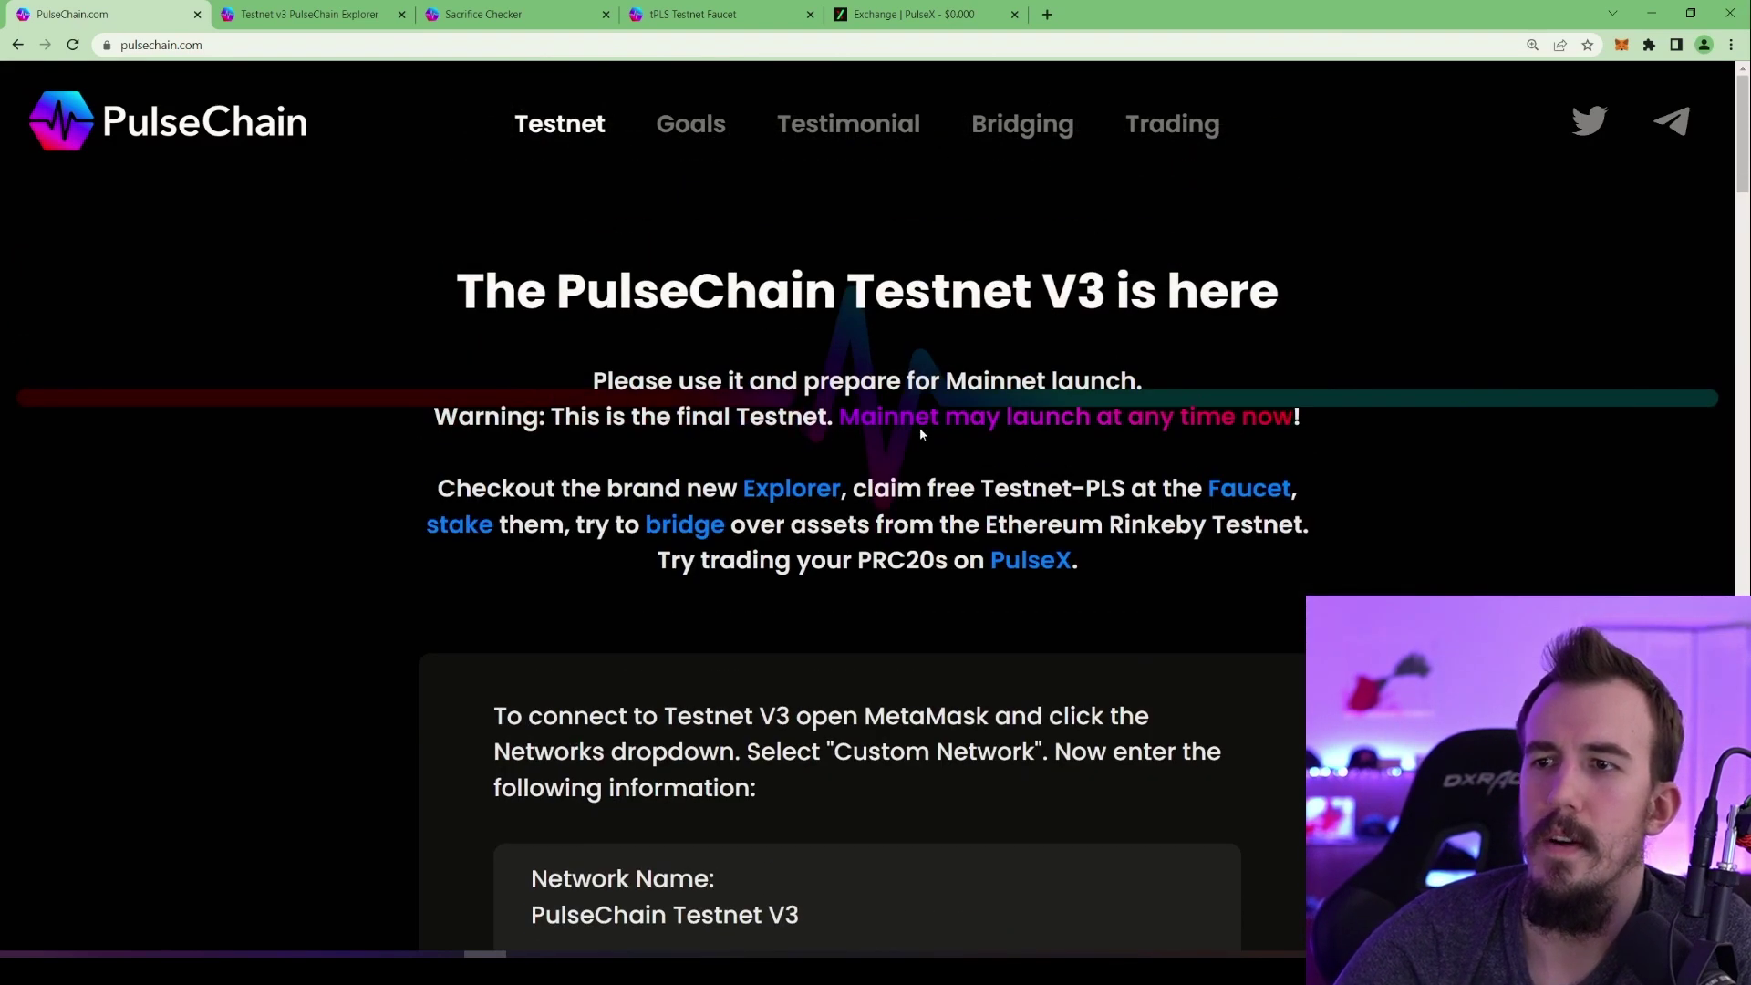